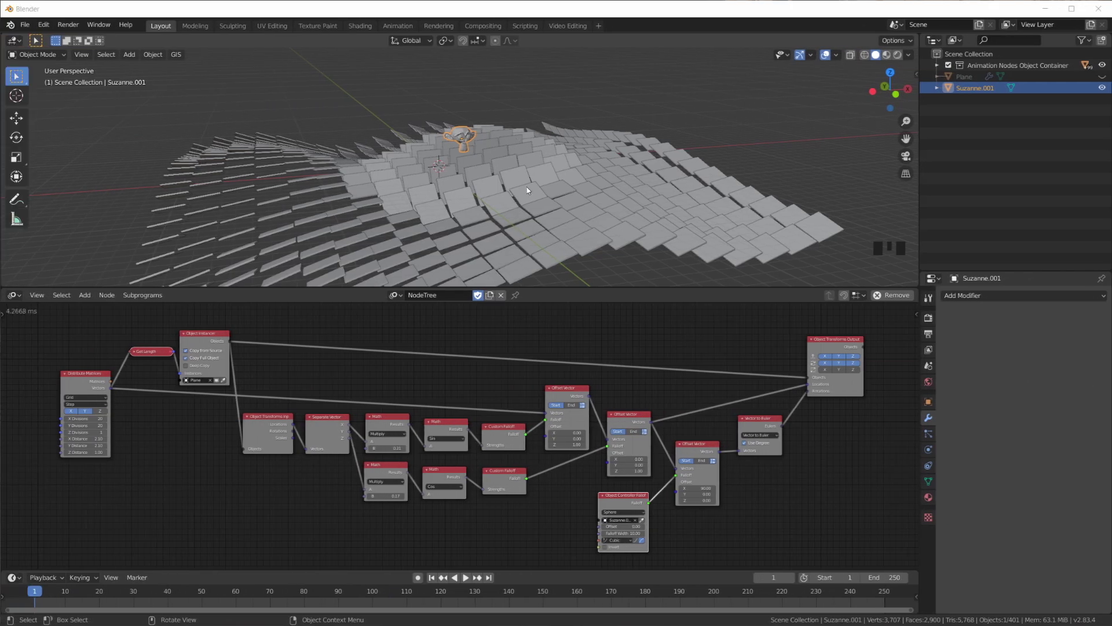
Step: Move the Suzanne object across the tile grid to test its effect on the tilting tiles
{"action": "middle_click_drag", "start_coordinate": [526, 186], "coordinate": [554, 168]}
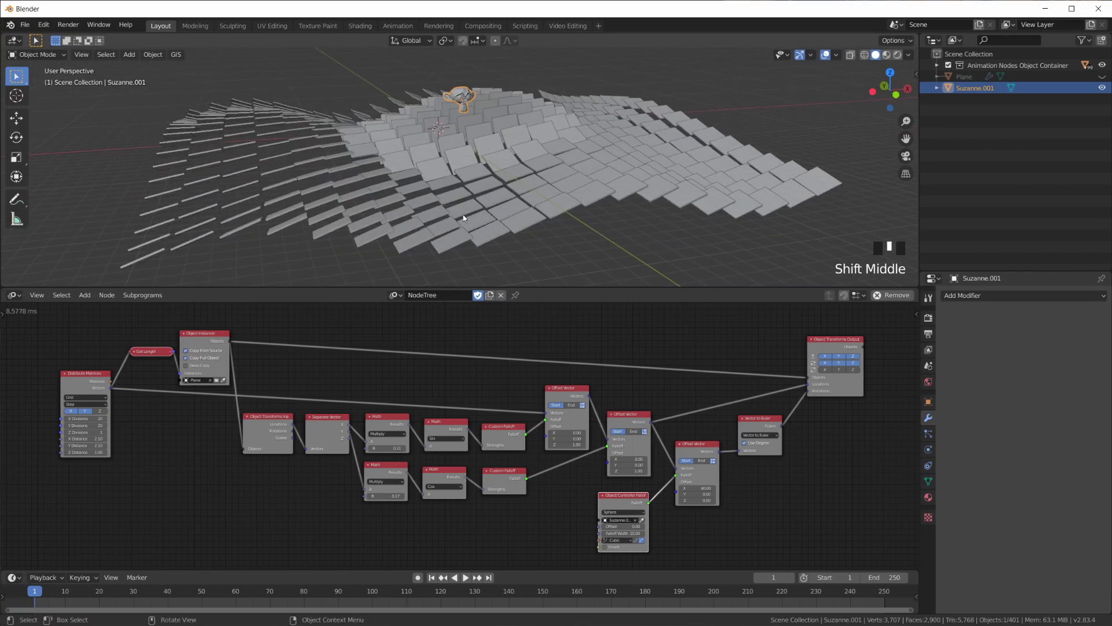
{"action": "middle_click_drag", "start_coordinate": [837, 180], "coordinate": [529, 227]}
{"action": "middle_click_drag", "start_coordinate": [629, 214], "coordinate": [499, 150]}
{"action": "key", "text": "g"}
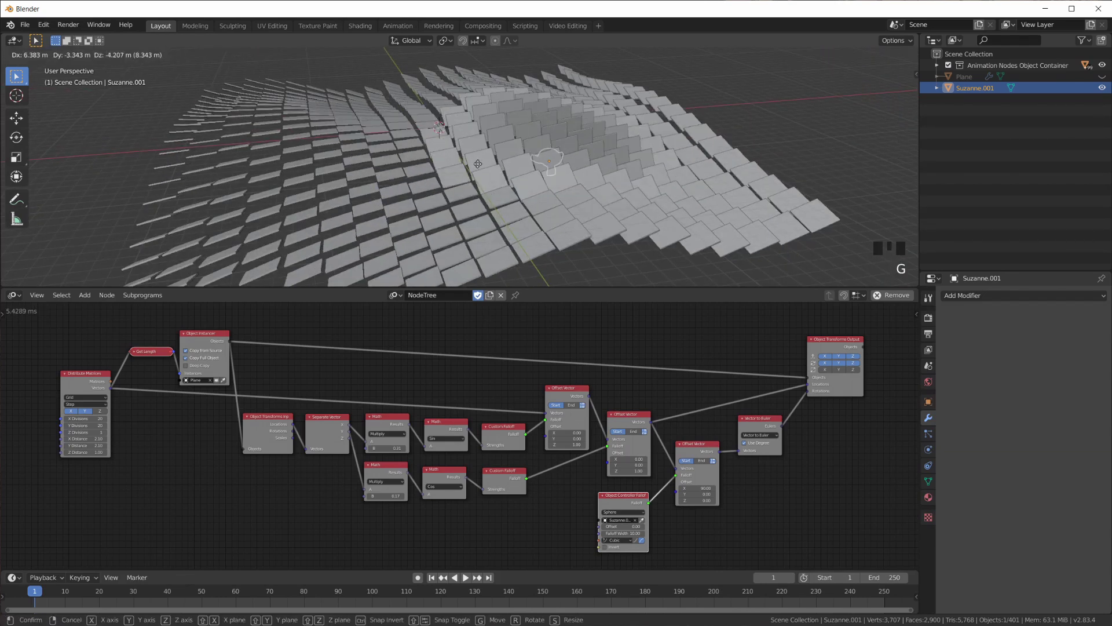
{"action": "left_click", "coordinate": [530, 249]}
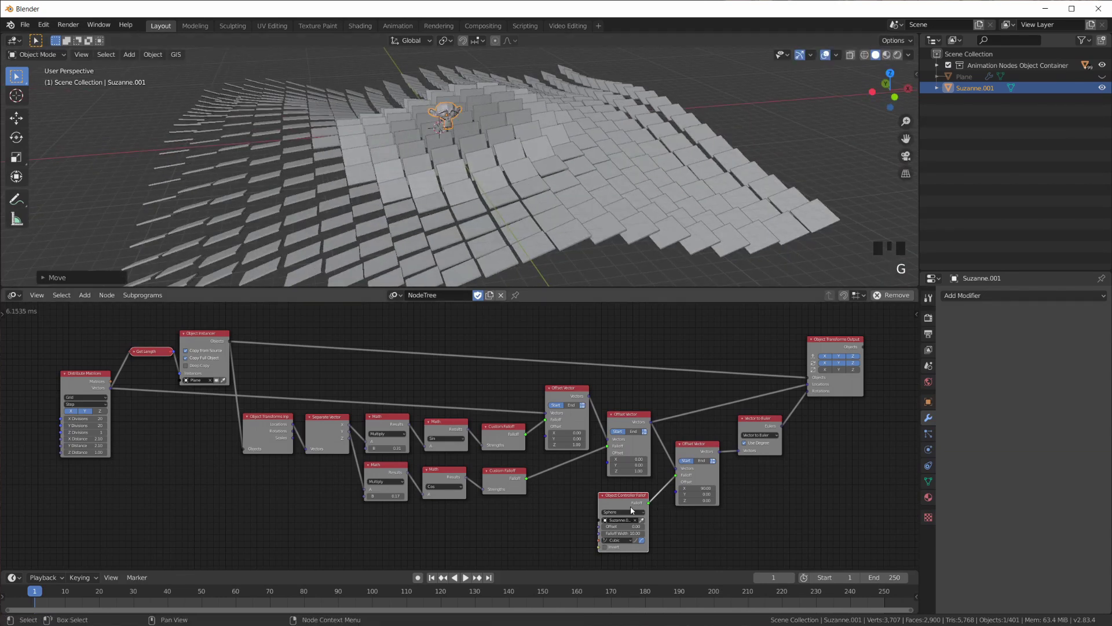
Step: Delete the Object Controller Falloff node, the Offset Vector node it feeds and the Vector to Euler node
{"action": "scroll", "coordinate": [603, 510], "scroll_direction": "up", "scroll_amount": 3}
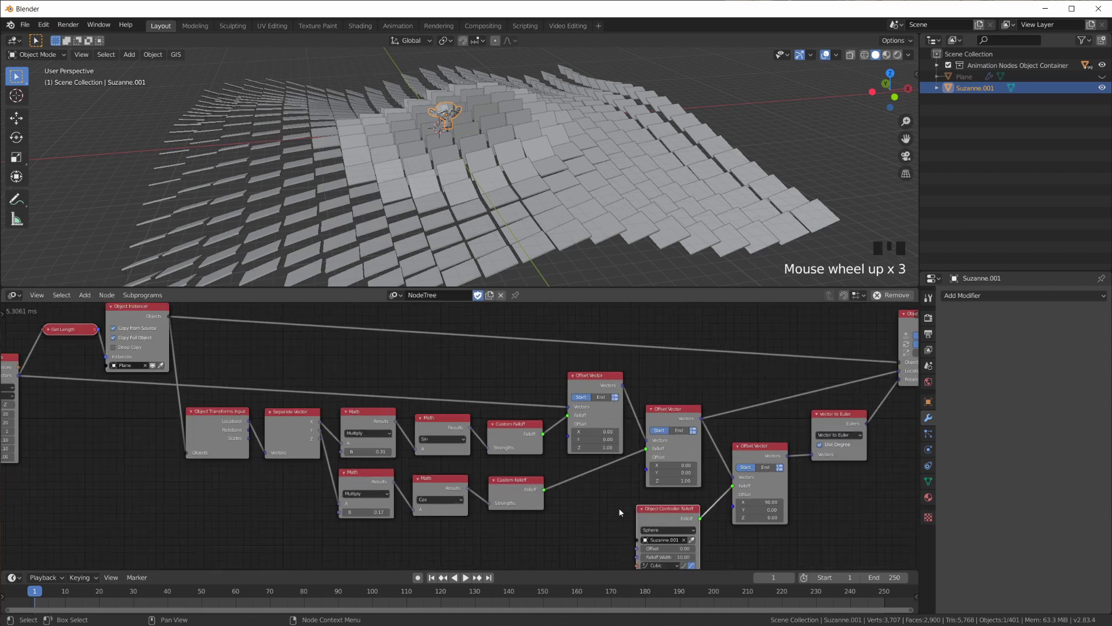
{"action": "scroll", "coordinate": [670, 520], "scroll_direction": "down", "scroll_amount": 3}
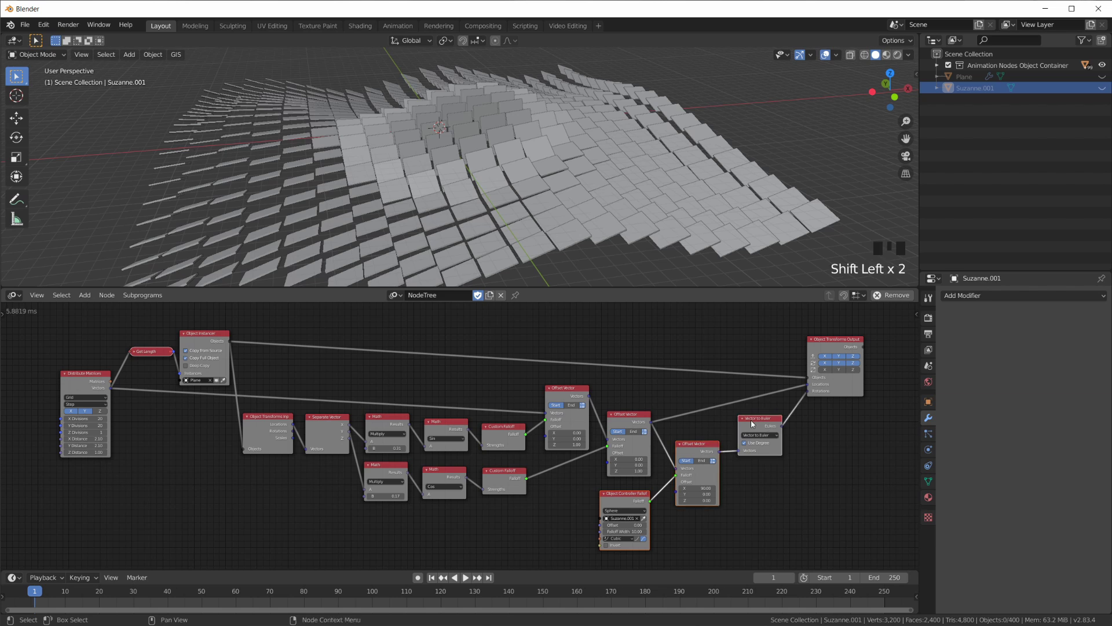
{"action": "key", "text": "x"}
Step: Move the Object Transforms Output node closer to the last Offset Vector node and disable its rotation axes
{"action": "left_click_drag", "start_coordinate": [820, 344], "coordinate": [699, 357]}
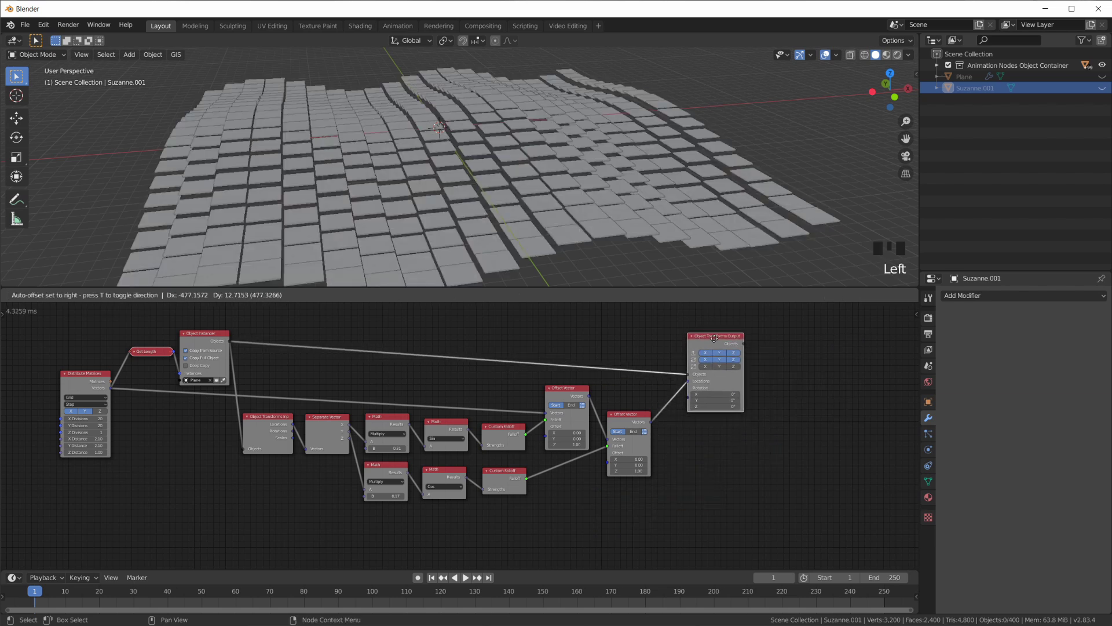
{"action": "scroll", "coordinate": [662, 423], "scroll_direction": "up", "scroll_amount": 4}
{"action": "middle_click_drag", "start_coordinate": [662, 423], "coordinate": [698, 446]}
{"action": "scroll", "coordinate": [710, 446], "scroll_direction": "down", "scroll_amount": 3}
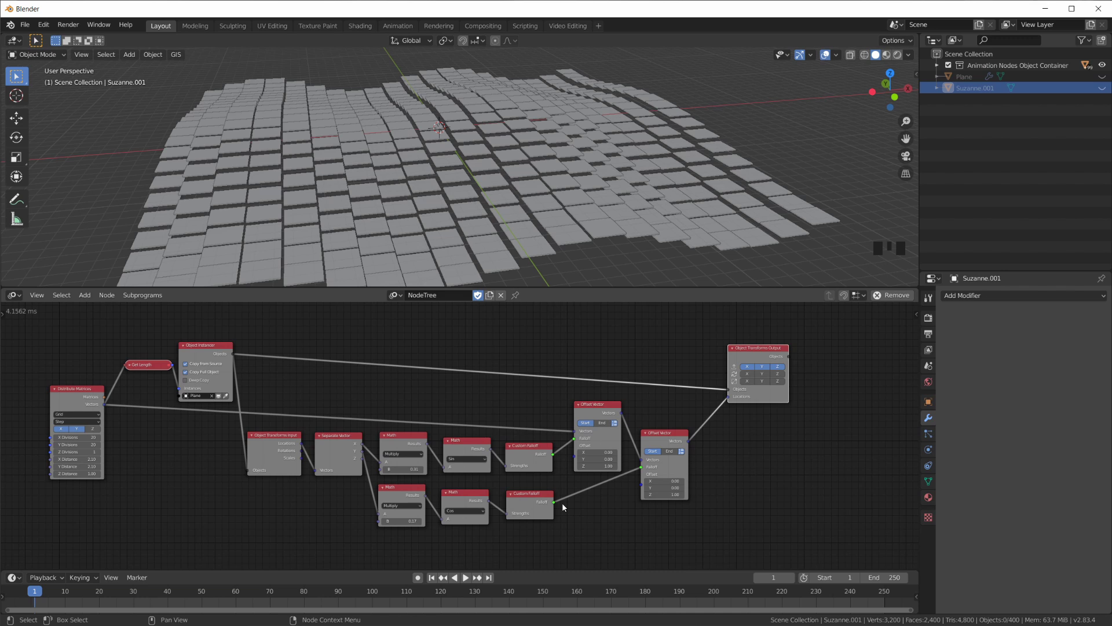
Step: Examine the sine and cosine node chains from Object Transforms Input through to the two Offset Vector nodes
{"action": "middle_click_drag", "start_coordinate": [562, 507], "coordinate": [575, 466]}
{"action": "scroll", "coordinate": [440, 473], "scroll_direction": "up", "scroll_amount": 6}
{"action": "middle_click_drag", "start_coordinate": [439, 473], "coordinate": [473, 435]}
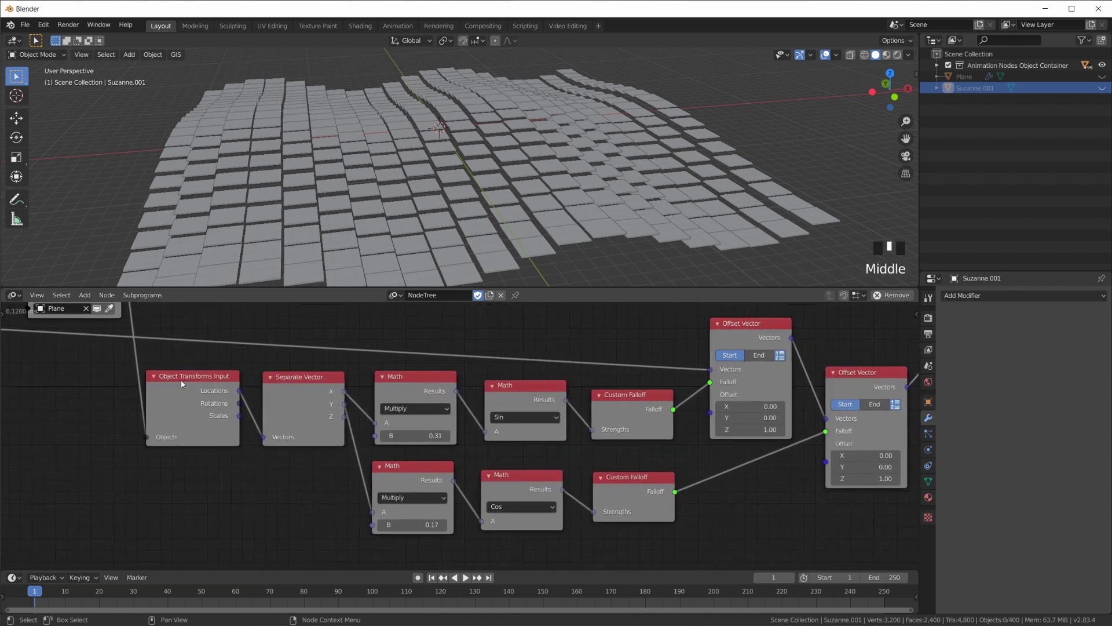
{"action": "scroll", "coordinate": [410, 391], "scroll_direction": "down", "scroll_amount": 7}
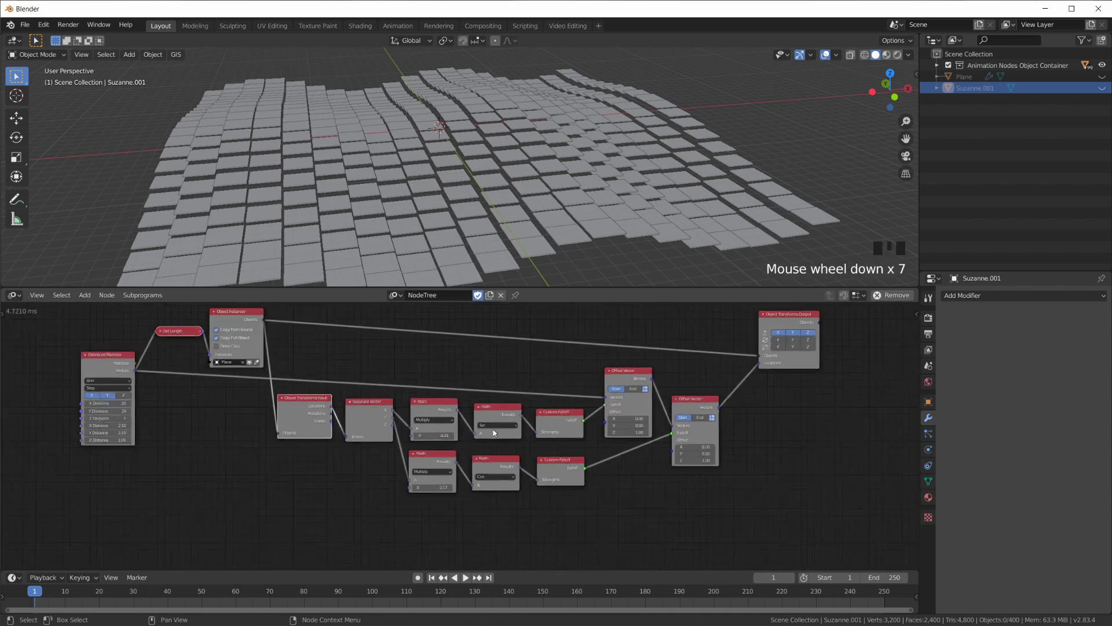
{"action": "middle_click_drag", "start_coordinate": [484, 437], "coordinate": [455, 450]}
{"action": "scroll", "coordinate": [423, 473], "scroll_direction": "up", "scroll_amount": 3}
{"action": "scroll", "coordinate": [422, 470], "scroll_direction": "up", "scroll_amount": 1}
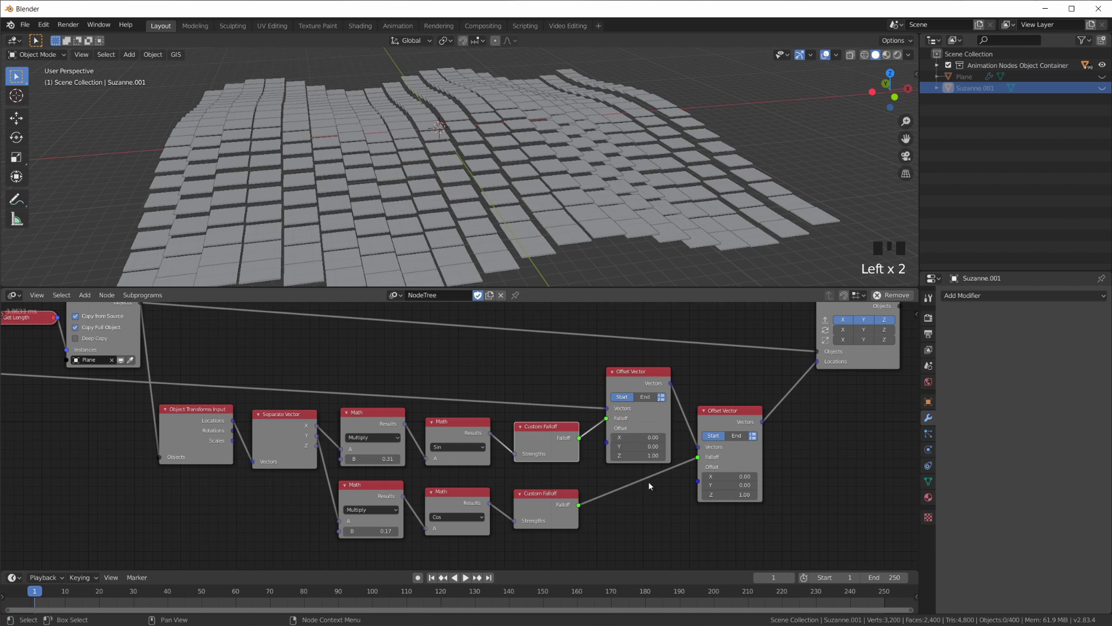
{"action": "middle_click_drag", "start_coordinate": [706, 460], "coordinate": [674, 448]}
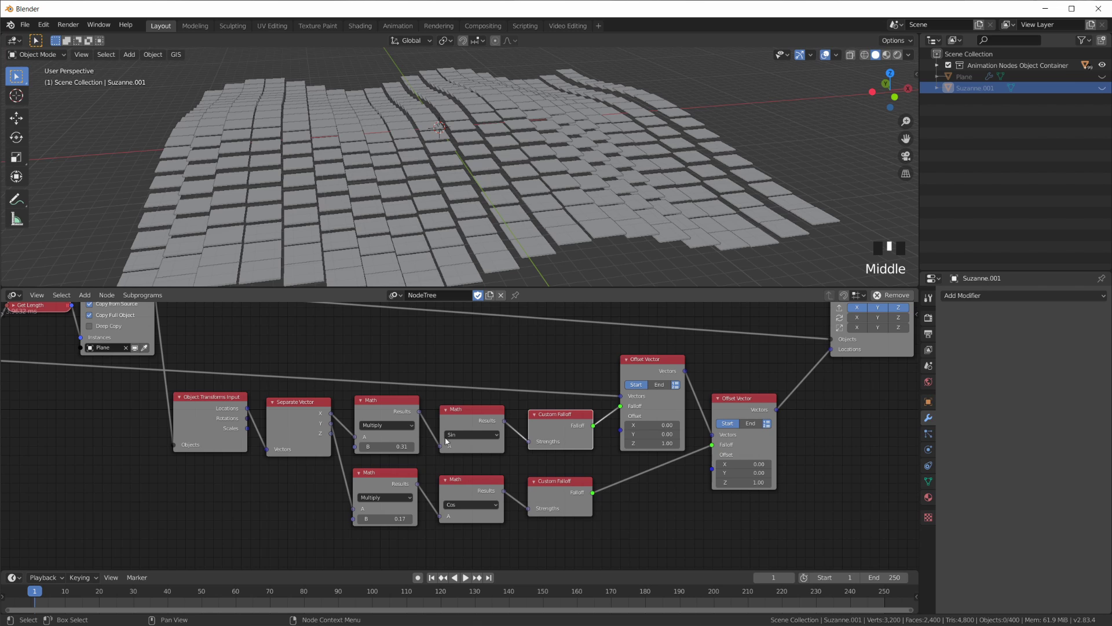
{"action": "scroll", "coordinate": [404, 458], "scroll_direction": "up", "scroll_amount": 3}
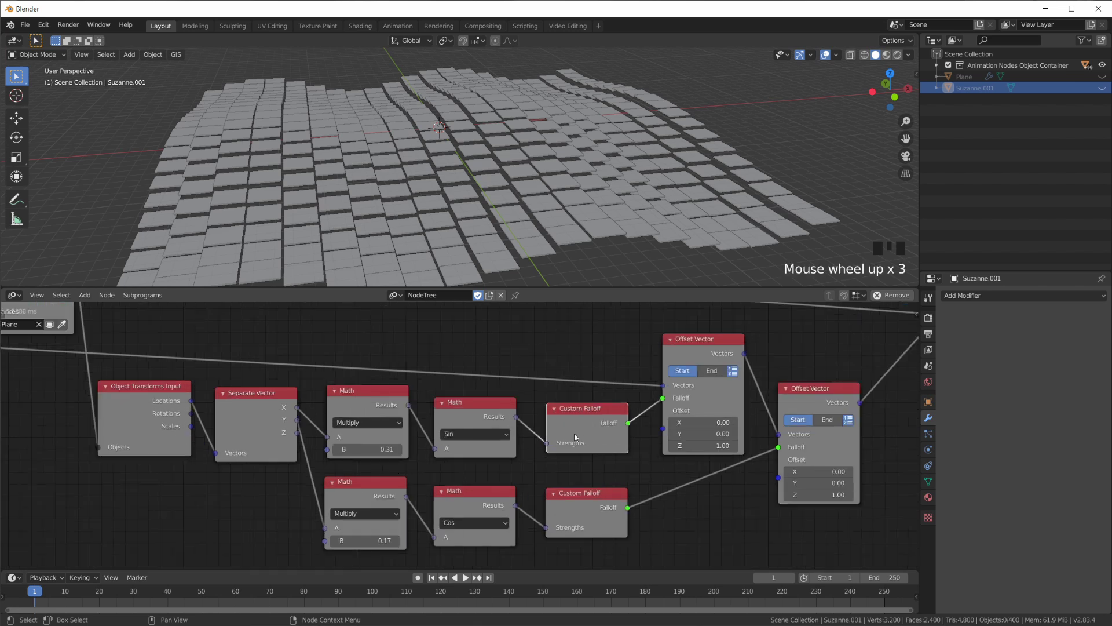
{"action": "scroll", "coordinate": [273, 436], "scroll_direction": "down", "scroll_amount": 3}
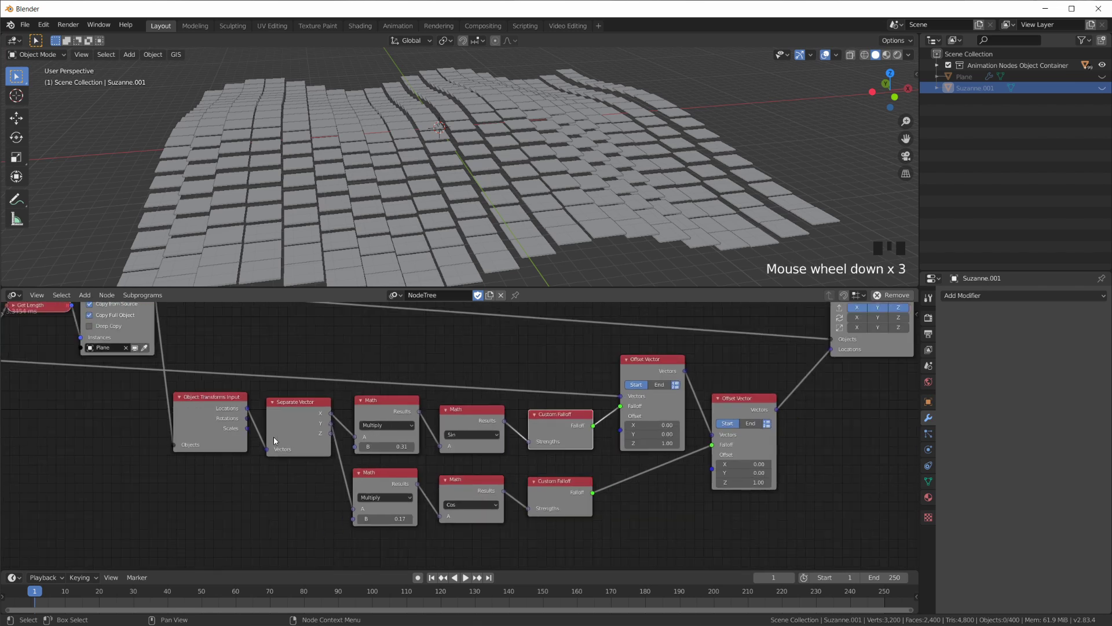
Step: Insert a duplicate of the upper Multiply node between Separate Vector's X output and that Multiply node, set to Add
{"action": "left_click_drag", "start_coordinate": [301, 408], "coordinate": [296, 444]}
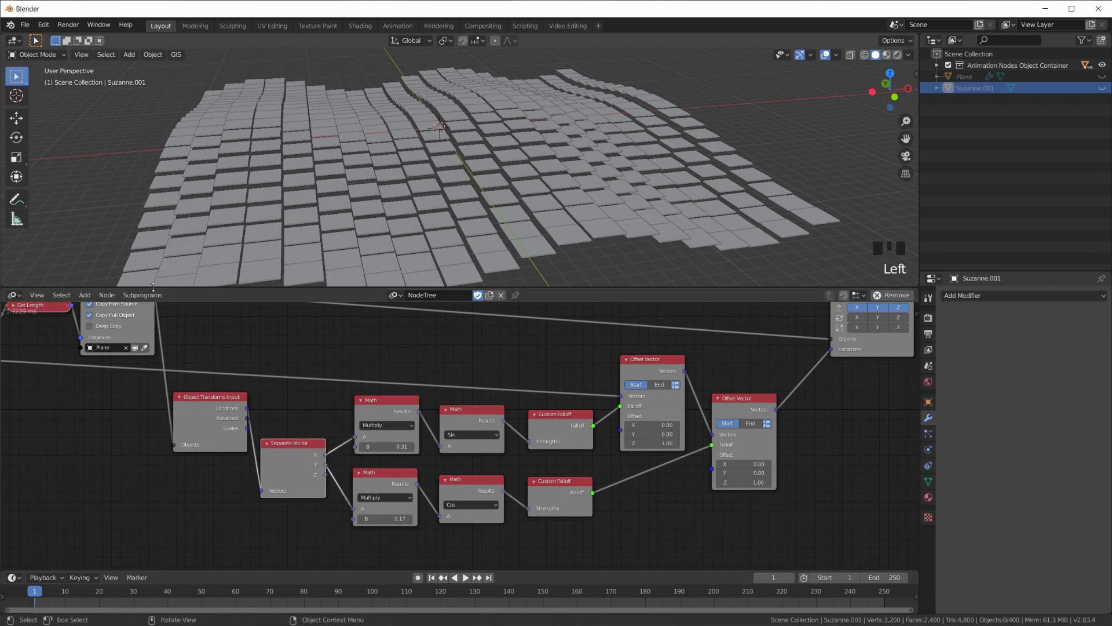
{"action": "scroll", "coordinate": [352, 402], "scroll_direction": "up", "scroll_amount": 3}
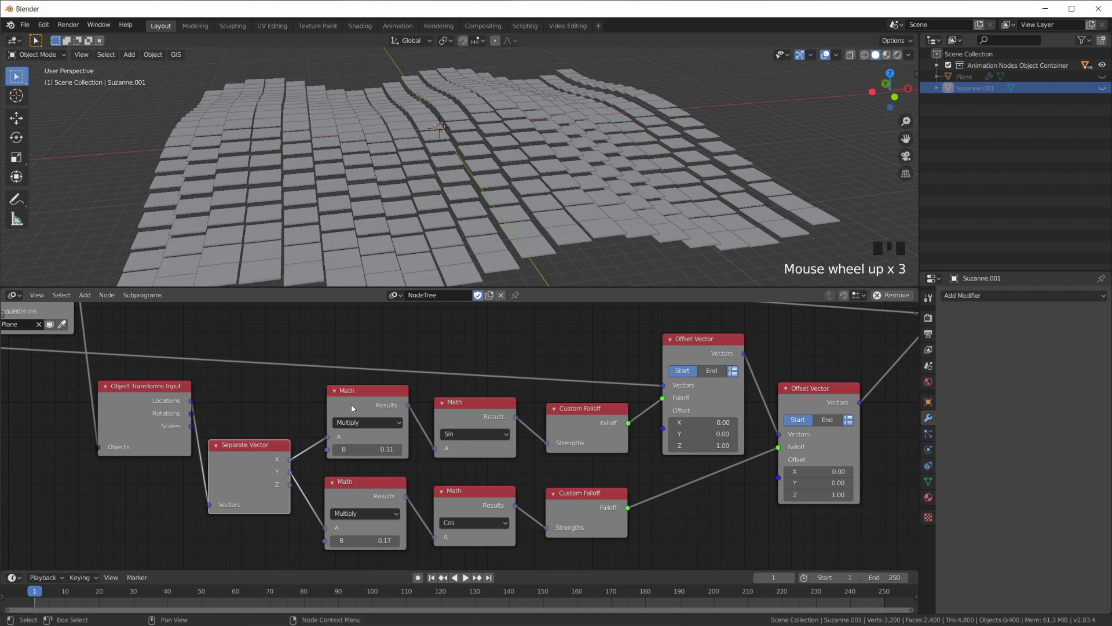
{"action": "key", "text": "shift+d"}
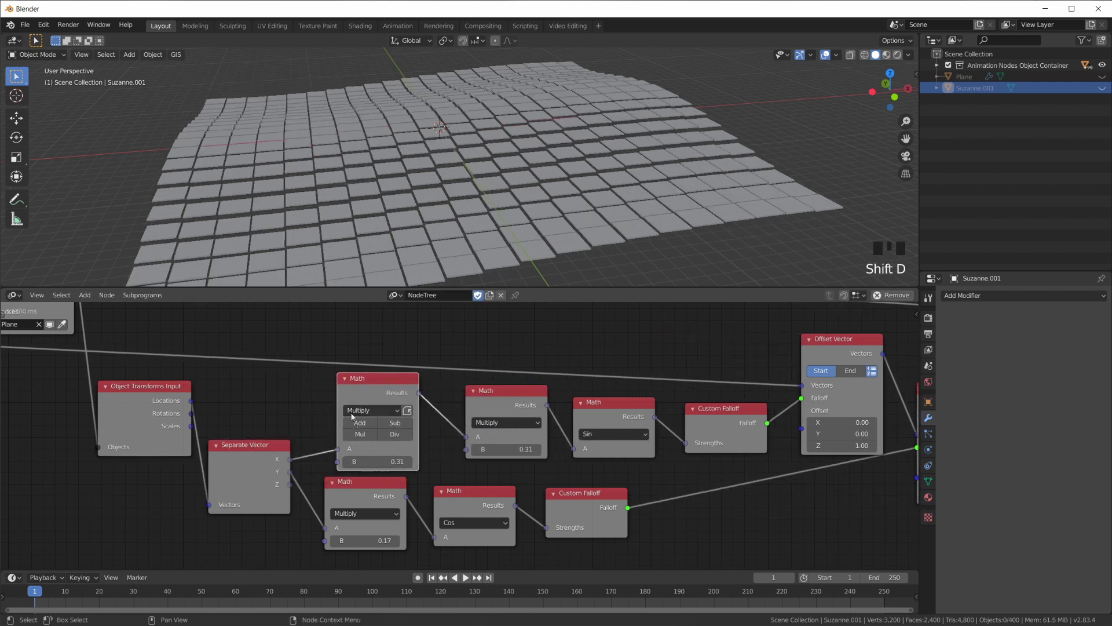
{"action": "left_click", "coordinate": [370, 422]}
Step: Test the new Add node with a B value of -6.40, line it up in the chain and reset B to 0
{"action": "mouse_move", "coordinate": [377, 437]}
{"action": "left_mouse_down"}
{"action": "mouse_move", "coordinate": [366, 438]}
{"action": "mouse_move", "coordinate": [377, 444]}
{"action": "left_mouse_up"}
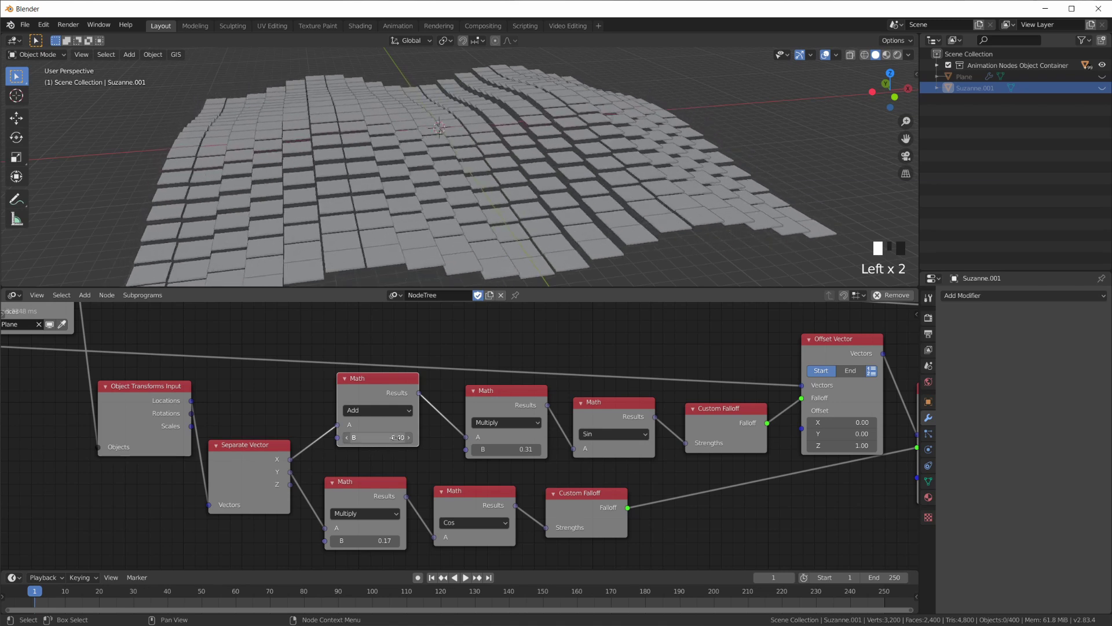
{"action": "left_click_drag", "start_coordinate": [383, 399], "coordinate": [383, 411]}
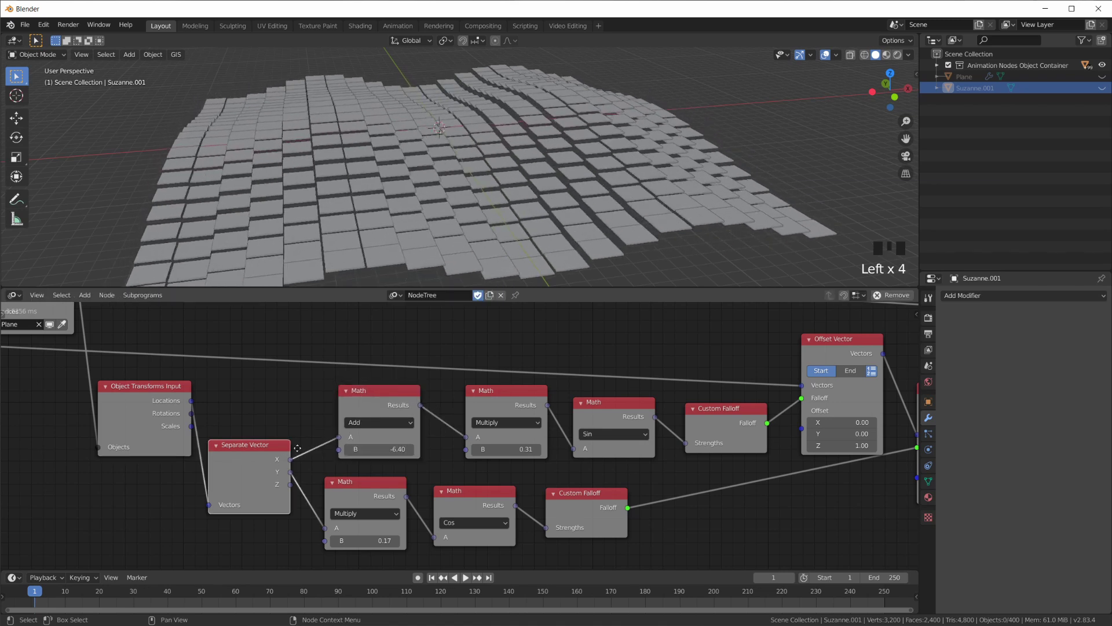
{"action": "mouse_move", "coordinate": [380, 449]}
{"action": "left_mouse_down"}
{"action": "mouse_move", "coordinate": [348, 449]}
{"action": "mouse_move", "coordinate": [405, 449]}
{"action": "mouse_move", "coordinate": [359, 449]}
{"action": "left_mouse_up"}
{"action": "type", "text": "0"}
{"action": "key", "text": "Return"}
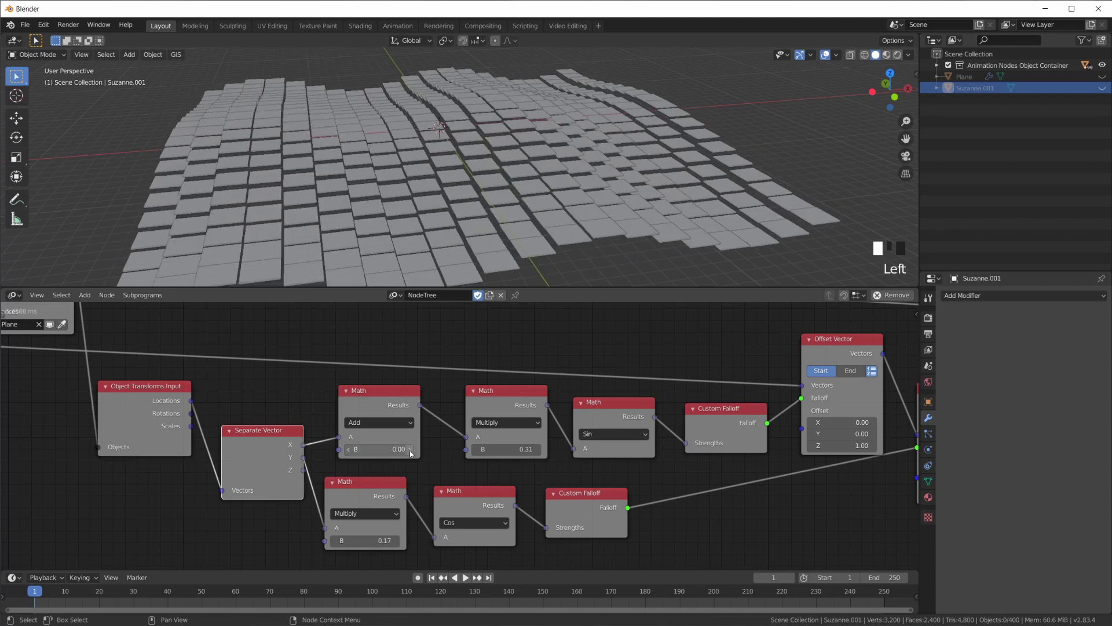
Step: Insert a duplicate of the Add node before the lower Multiply node and set its B value to 9.54
{"action": "scroll", "coordinate": [460, 436], "scroll_direction": "down", "scroll_amount": 4}
{"action": "middle_click_drag", "start_coordinate": [472, 454], "coordinate": [437, 403]}
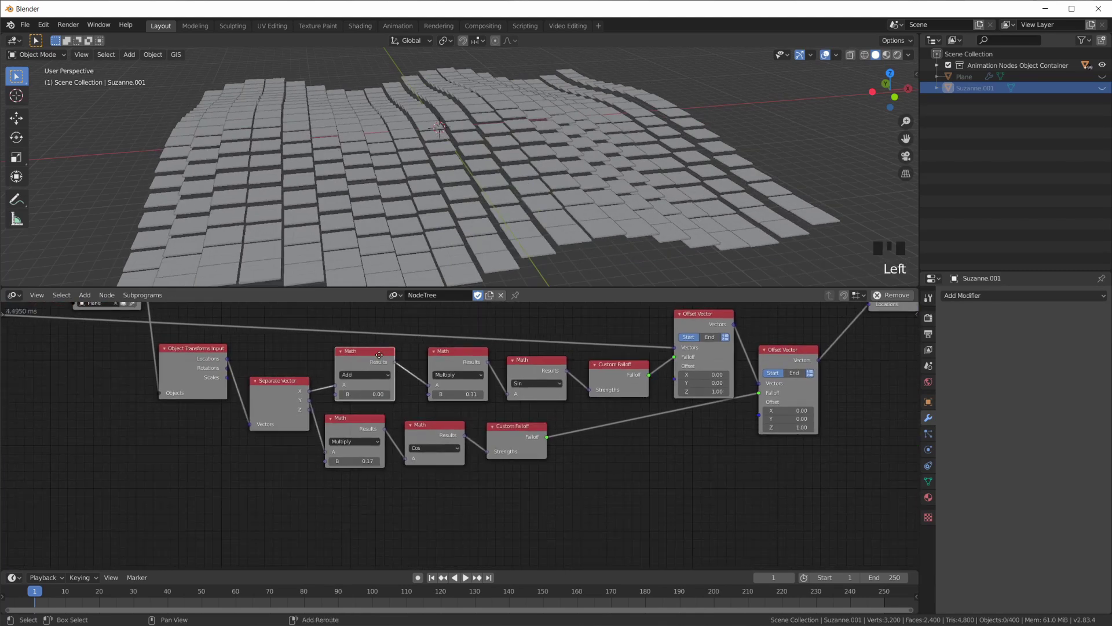
{"action": "left_click", "coordinate": [357, 428]}
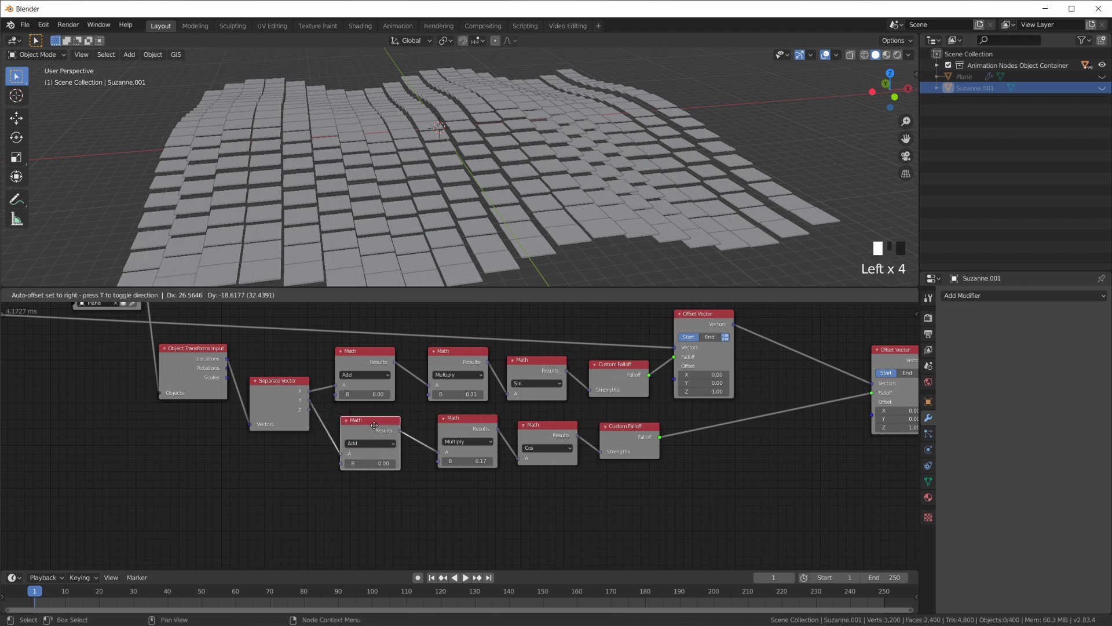
{"action": "mouse_move", "coordinate": [367, 459]}
{"action": "left_mouse_down"}
{"action": "mouse_move", "coordinate": [405, 460]}
{"action": "mouse_move", "coordinate": [365, 460]}
{"action": "left_mouse_up"}
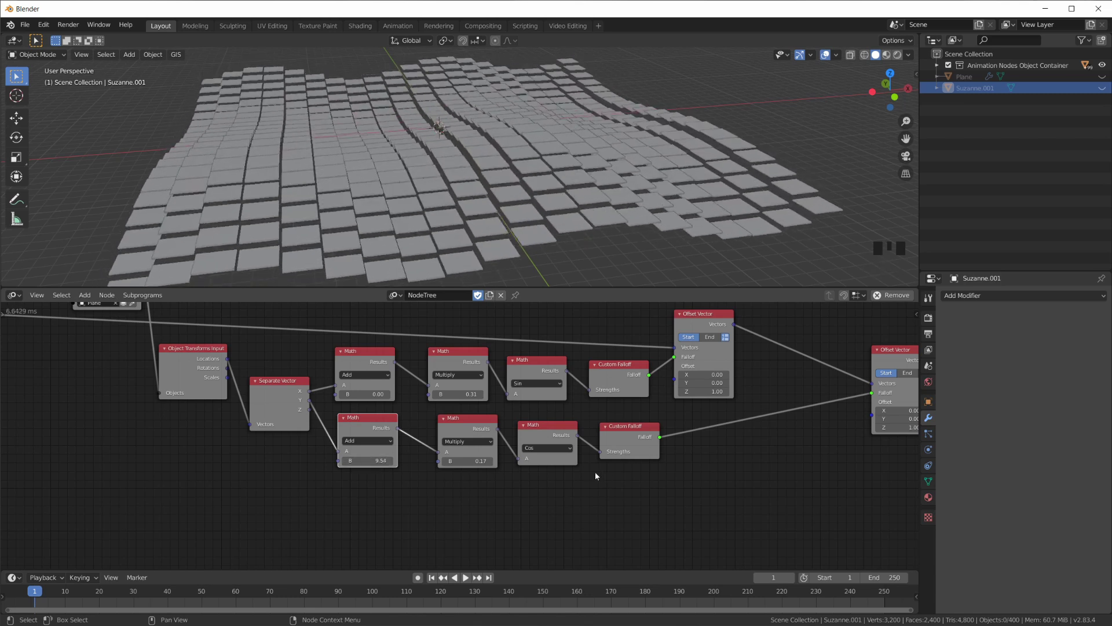
Step: Tidy the layout by moving the lower chain's nodes, the second Offset Vector and the Object Transforms Output closer together
{"action": "scroll", "coordinate": [457, 418], "scroll_direction": "up", "scroll_amount": 3}
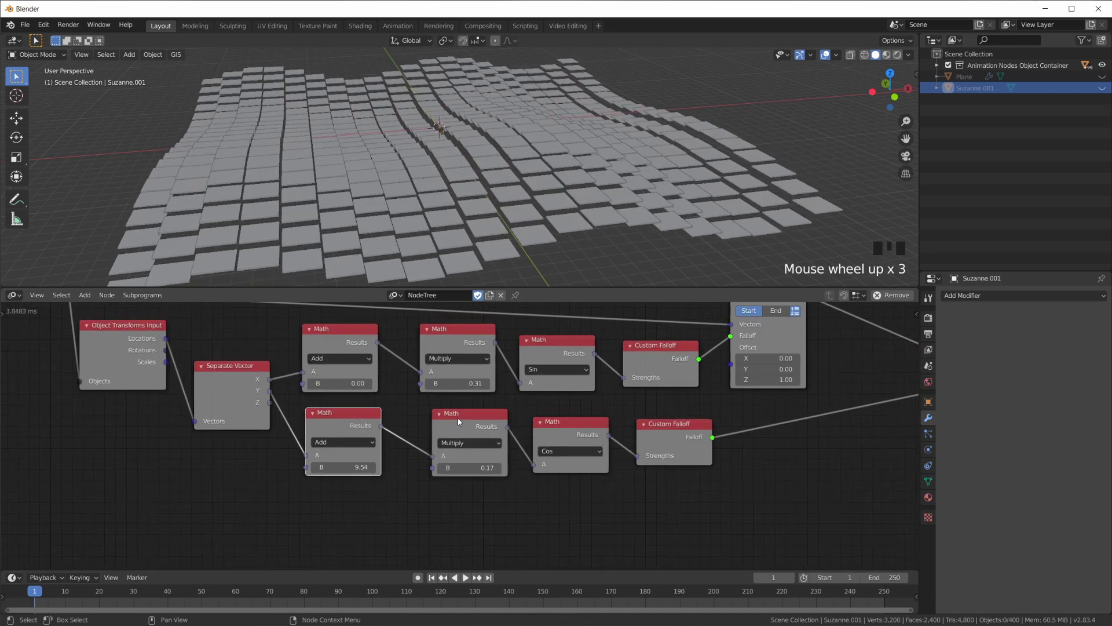
{"action": "left_click", "coordinate": [680, 434]}
{"action": "middle_click_drag", "start_coordinate": [679, 433], "coordinate": [568, 506]}
{"action": "left_click", "coordinate": [860, 401]}
{"action": "left_click_drag", "start_coordinate": [860, 401], "coordinate": [763, 422]}
{"action": "left_click", "coordinate": [747, 408]}
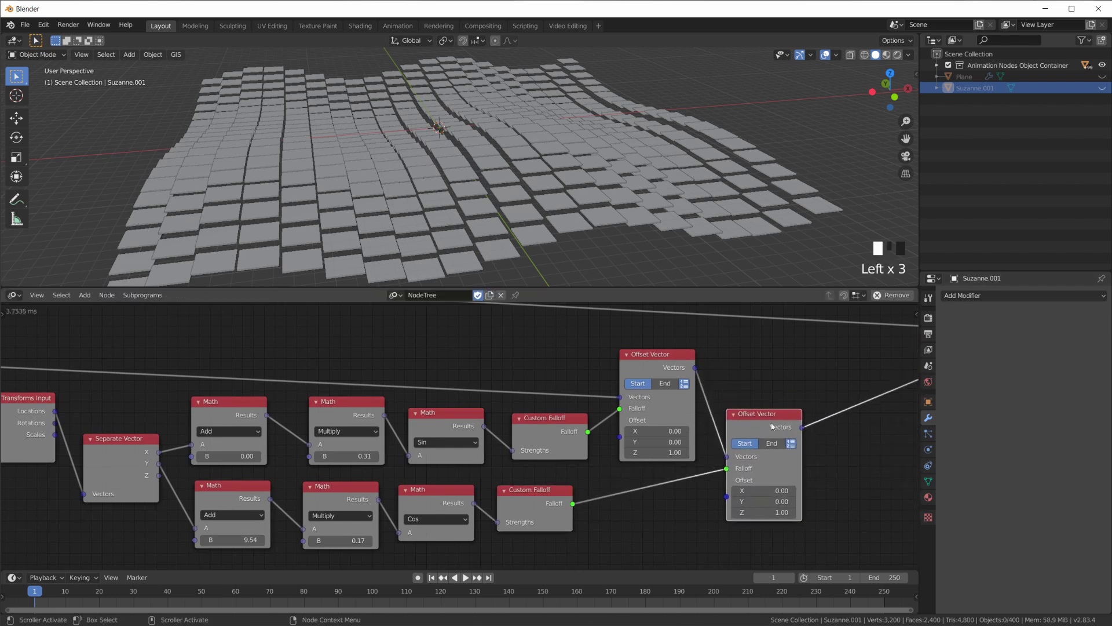
{"action": "scroll", "coordinate": [802, 418], "scroll_direction": "down", "scroll_amount": 7}
{"action": "left_click_drag", "start_coordinate": [823, 346], "coordinate": [701, 350]}
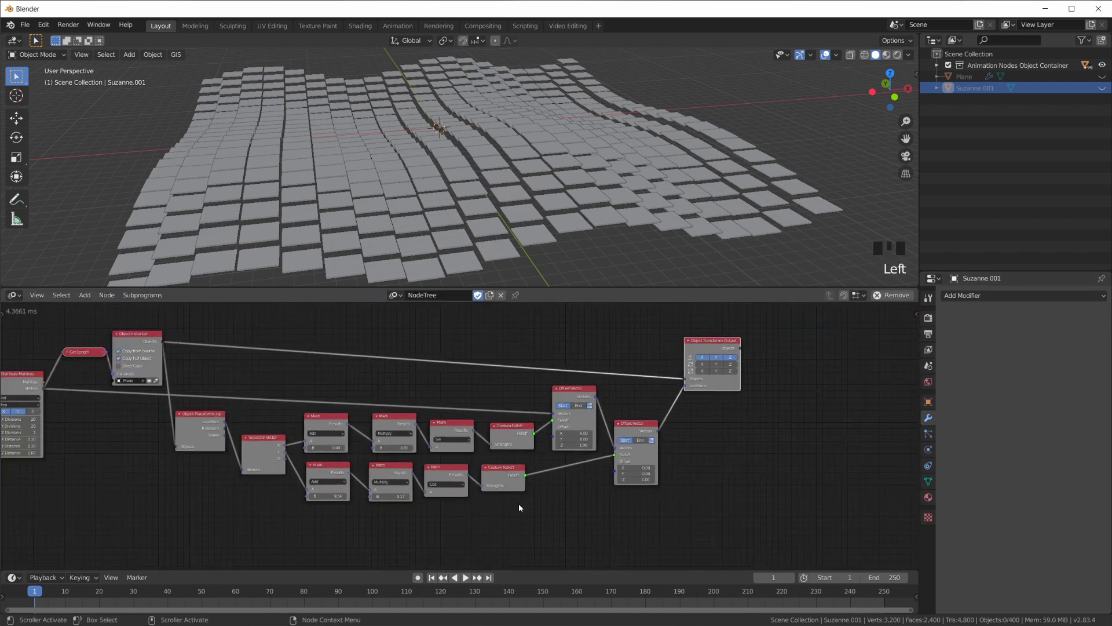
Step: Inspect the two Add nodes, play the animation briefly and return to the first frame
{"action": "scroll", "coordinate": [489, 449], "scroll_direction": "up", "scroll_amount": 4}
{"action": "scroll", "coordinate": [307, 452], "scroll_direction": "up", "scroll_amount": 2}
{"action": "middle_click_drag", "start_coordinate": [289, 460], "coordinate": [449, 435]}
{"action": "left_click_drag", "start_coordinate": [429, 451], "coordinate": [443, 422]}
{"action": "key", "text": "Return"}
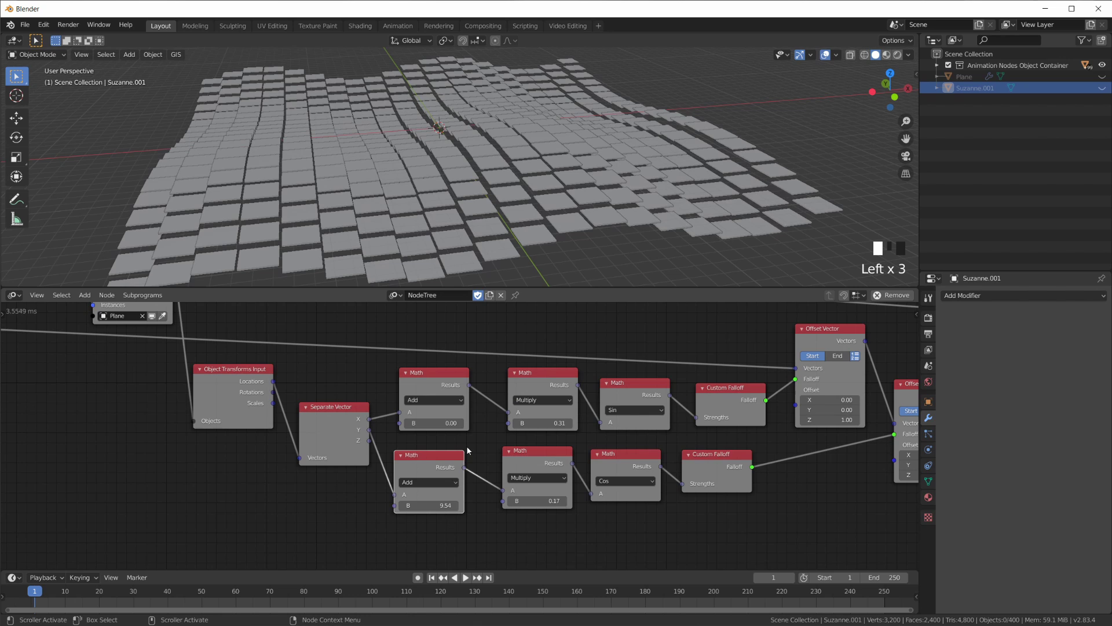
{"action": "left_click", "coordinate": [468, 578]}
{"action": "left_click", "coordinate": [464, 577]}
{"action": "left_click", "coordinate": [432, 578]}
Step: Add a Time Info node below Separate Vector and link its Frame output to the B inputs of both Add nodes
{"action": "left_click", "coordinate": [212, 480]}
{"action": "key", "text": "shift+a"}
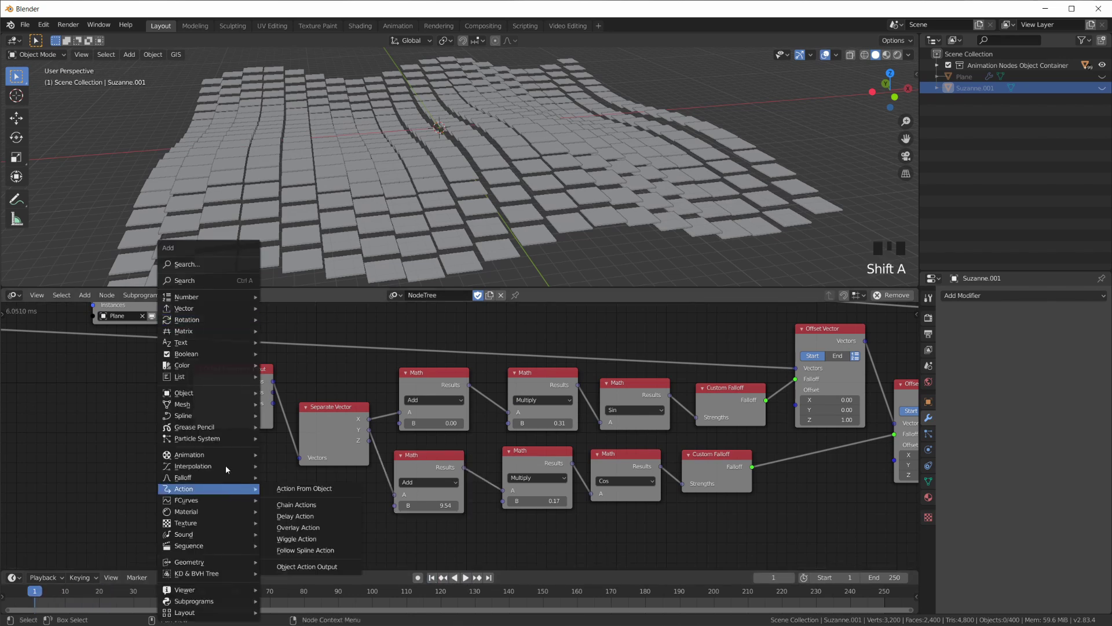
{"action": "mouse_move", "coordinate": [223, 458]}
{"action": "left_click", "coordinate": [320, 286]}
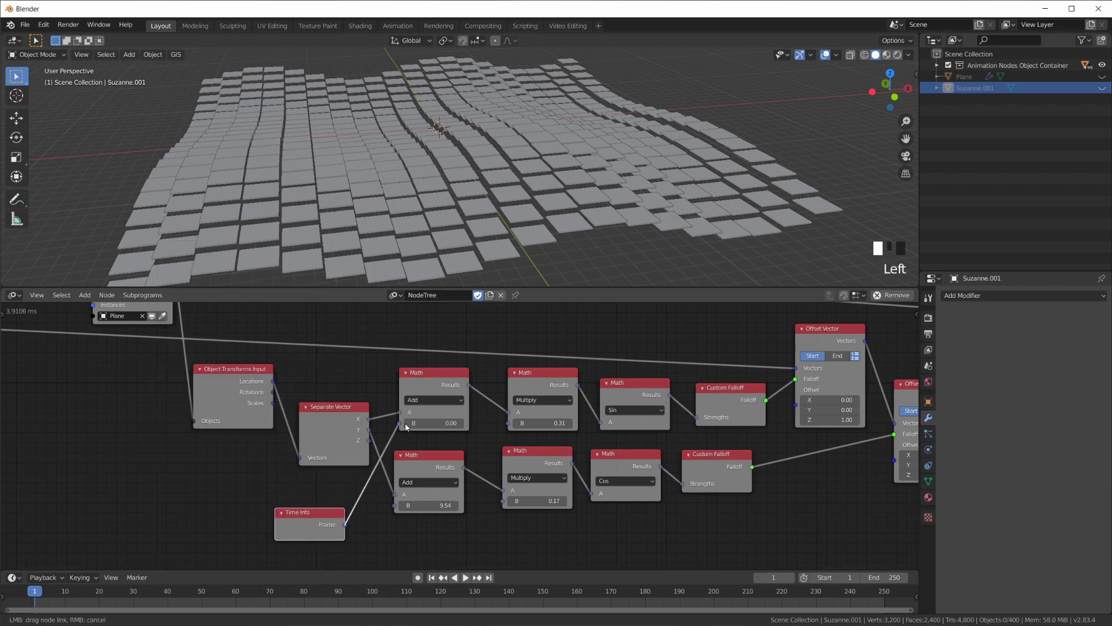
{"action": "left_click_drag", "start_coordinate": [406, 427], "coordinate": [401, 424]}
{"action": "left_click_drag", "start_coordinate": [394, 508], "coordinate": [395, 506]}
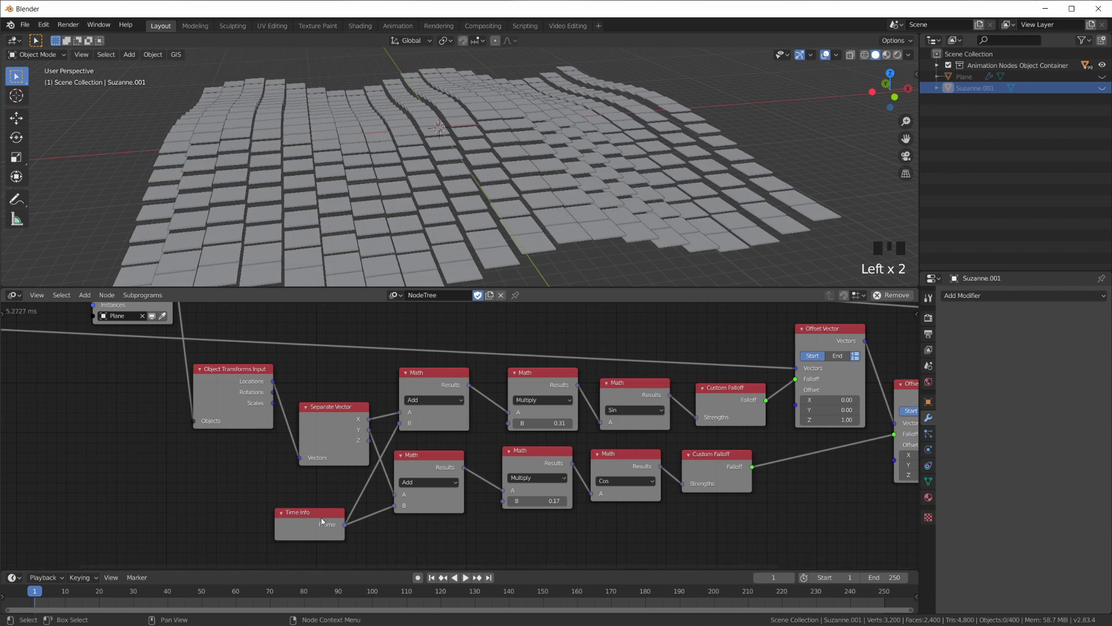
{"action": "left_click_drag", "start_coordinate": [322, 521], "coordinate": [323, 511]}
Step: Play the animation and view the moving tile wave from the front
{"action": "left_click", "coordinate": [465, 577]}
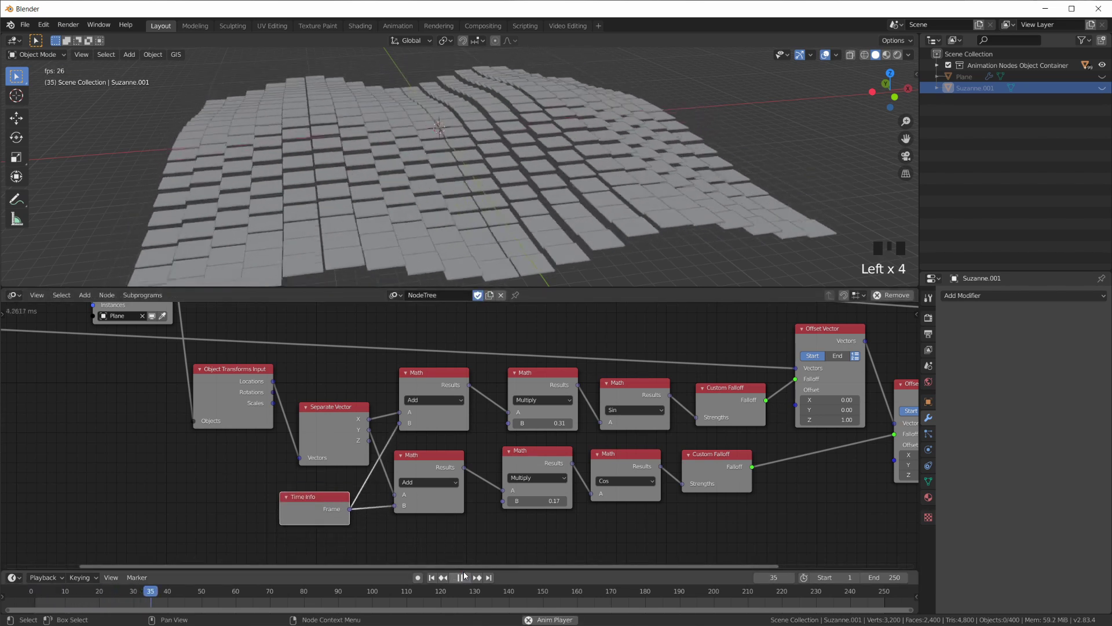
{"action": "middle_click_drag", "start_coordinate": [579, 197], "coordinate": [551, 196]}
{"action": "scroll", "coordinate": [512, 200], "scroll_direction": "up", "scroll_amount": 4}
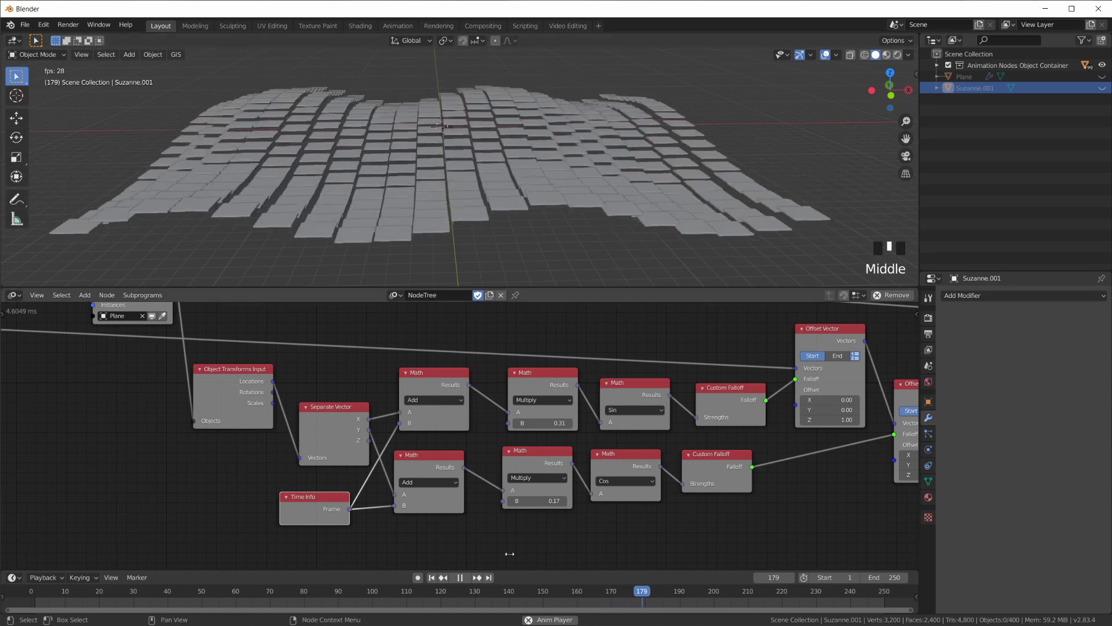
Step: Align the lower Add node and the Separate Vector node during playback, replay briefly and stop the animation
{"action": "left_click_drag", "start_coordinate": [439, 455], "coordinate": [441, 449]}
{"action": "left_click_drag", "start_coordinate": [343, 412], "coordinate": [337, 407]}
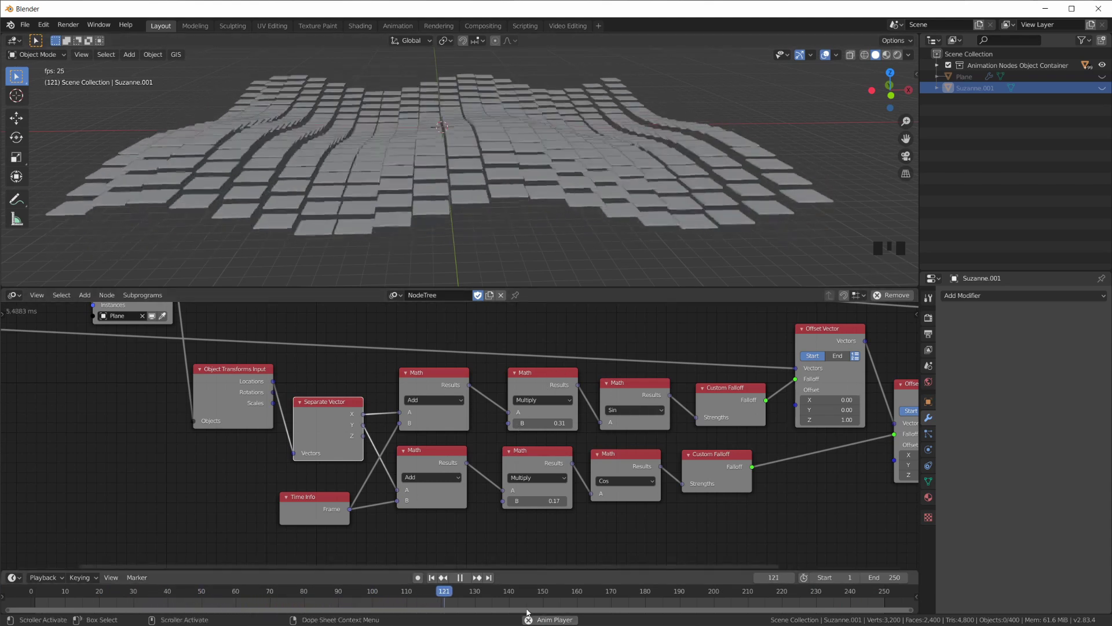
{"action": "key", "text": "space"}
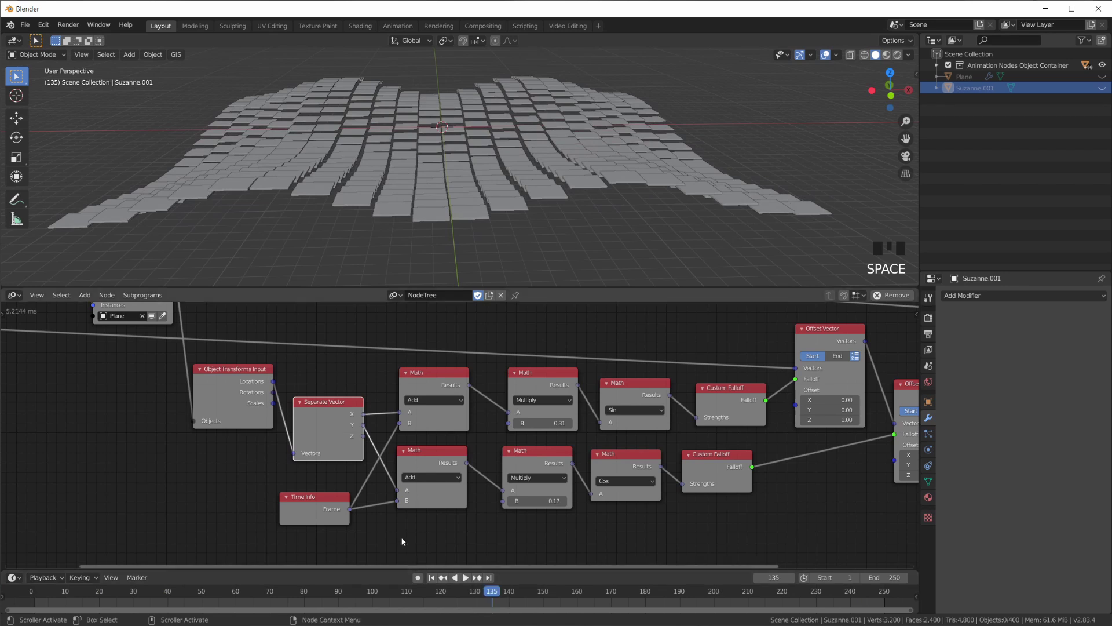
{"action": "left_click", "coordinate": [465, 578]}
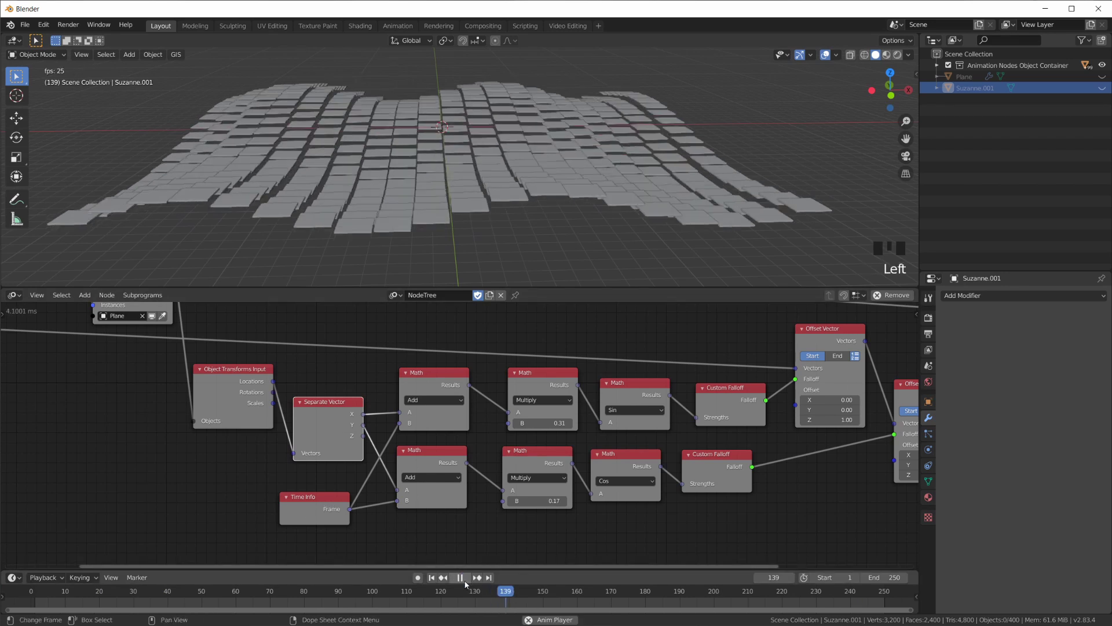
{"action": "left_click", "coordinate": [462, 578]}
Step: Move Time Info further from the Add nodes and insert a Multiply Math node in its link to the upper Add node
{"action": "left_click_drag", "start_coordinate": [333, 508], "coordinate": [215, 513]}
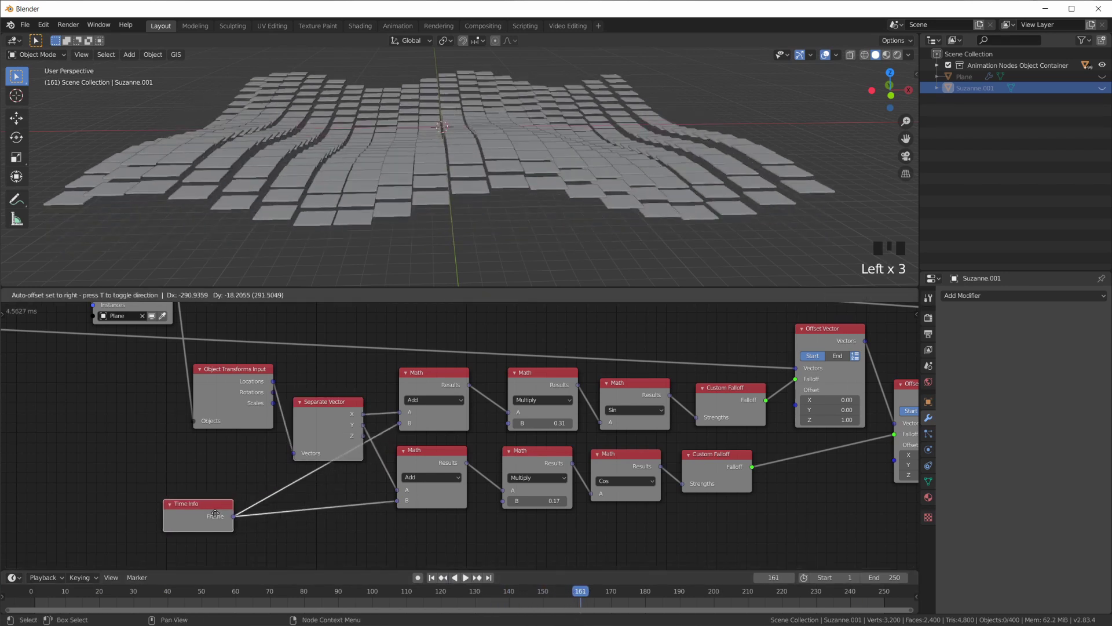
{"action": "key", "text": "shift+a"}
{"action": "mouse_move", "coordinate": [278, 299]}
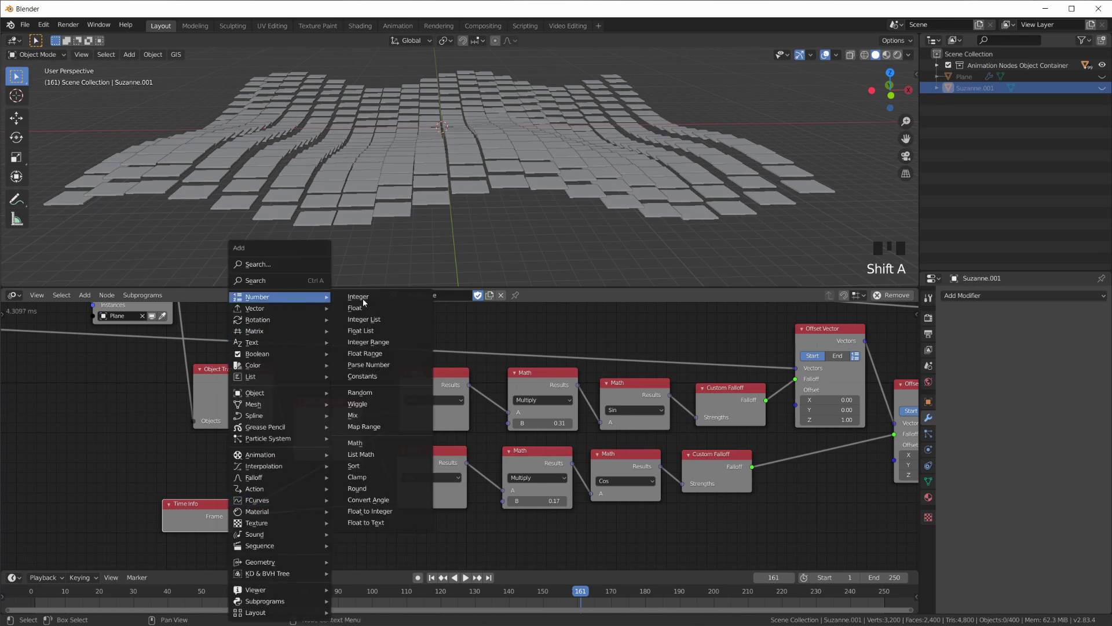
{"action": "left_click", "coordinate": [370, 448]}
{"action": "left_click", "coordinate": [285, 481]}
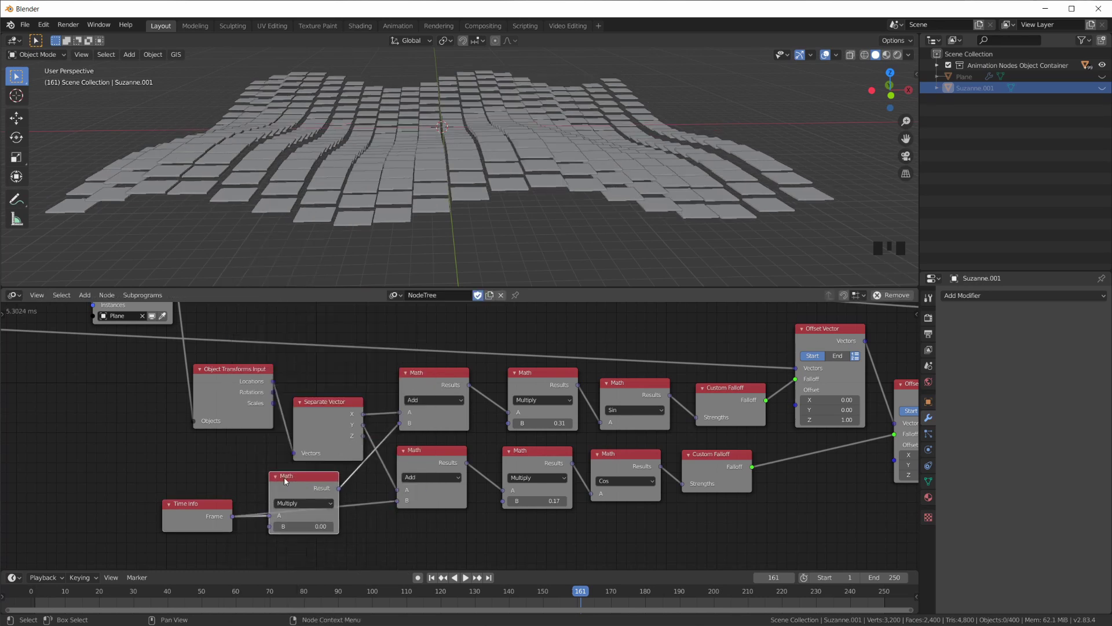
Step: Align Separate Vector with Object Transforms Input, place the Multiply node below it, set its B to 0.5 and collapse it
{"action": "left_click_drag", "start_coordinate": [310, 471], "coordinate": [313, 476]}
{"action": "left_click_drag", "start_coordinate": [338, 407], "coordinate": [341, 373]}
{"action": "left_click_drag", "start_coordinate": [309, 466], "coordinate": [306, 457]}
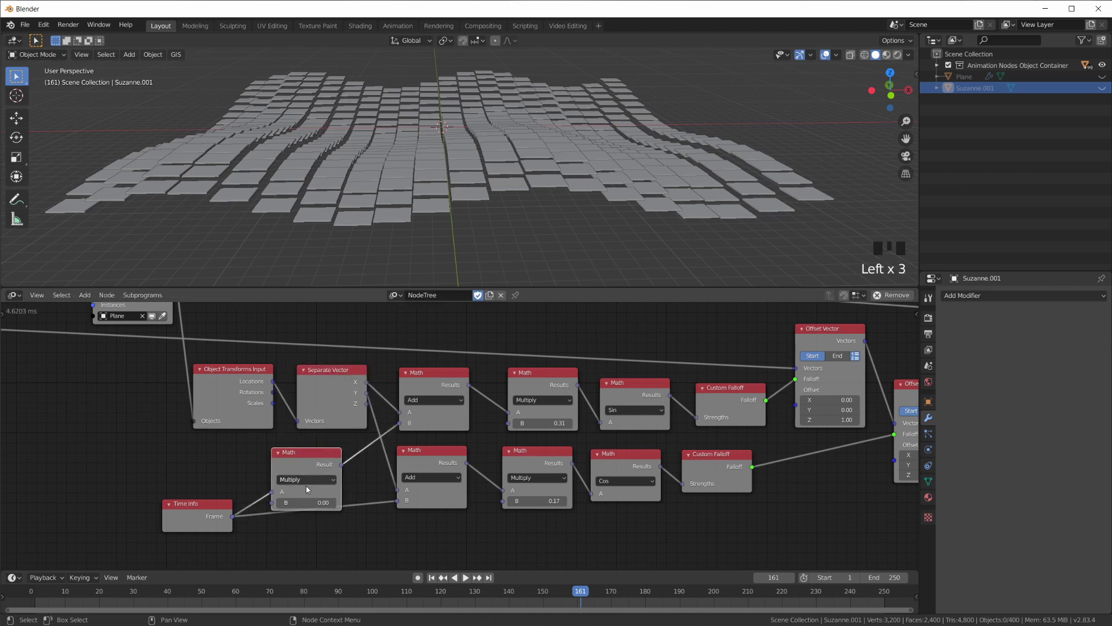
{"action": "type", "text": "0.5"}
{"action": "key", "text": "Return"}
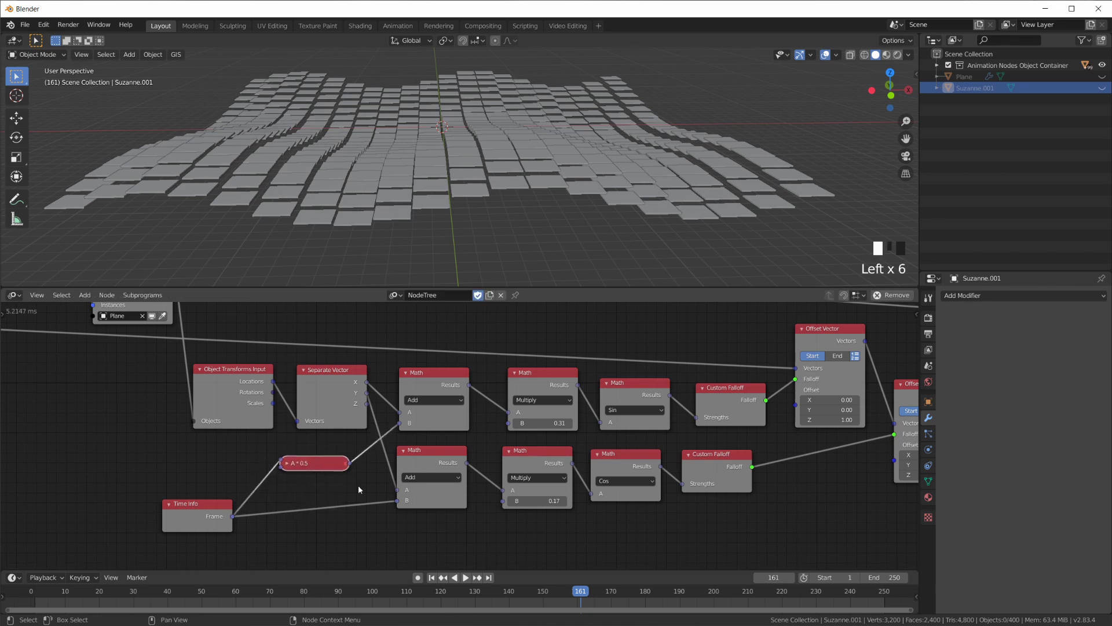
Step: Play the animation from a low side view and duplicate the 0.5 Multiply node into Time Info's link to the lower Add node
{"action": "key", "text": "space"}
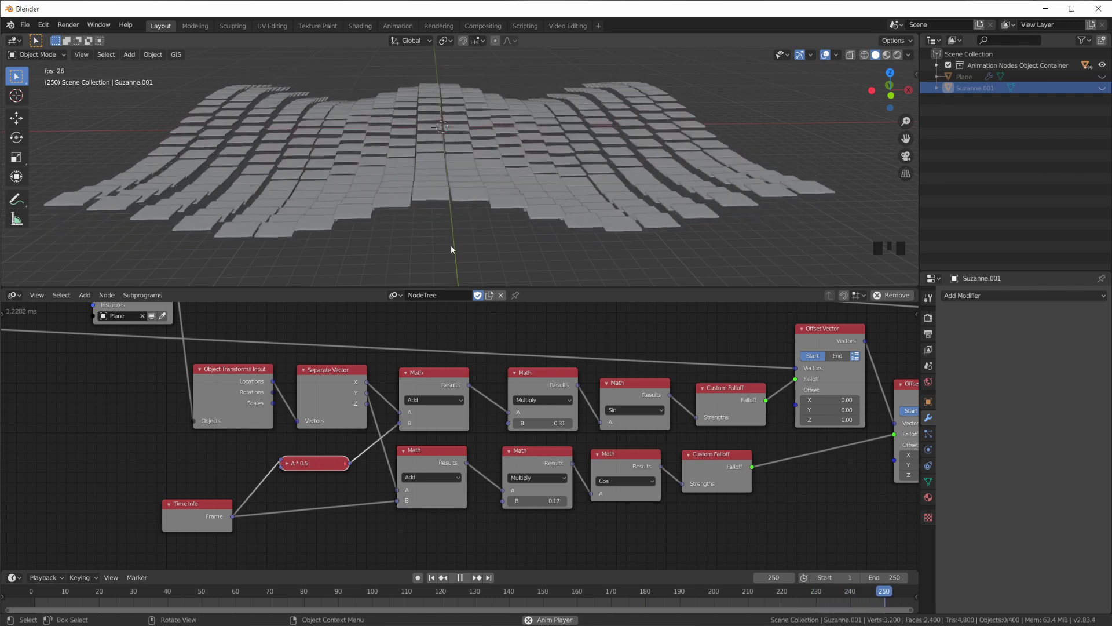
{"action": "middle_click_drag", "start_coordinate": [770, 212], "coordinate": [692, 205]}
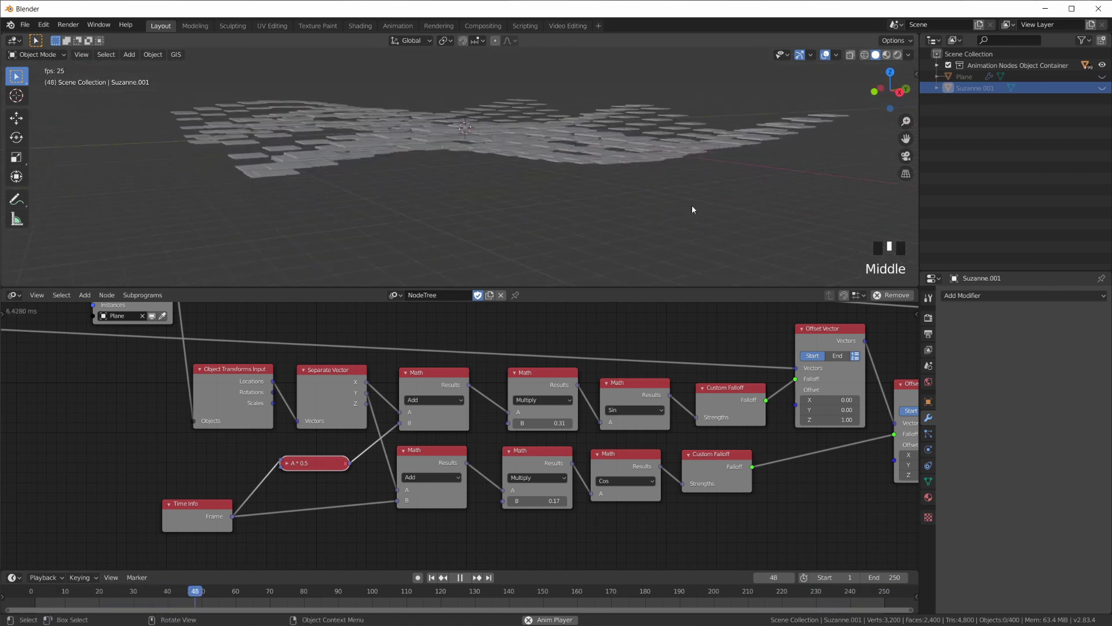
{"action": "key", "text": "shift+d"}
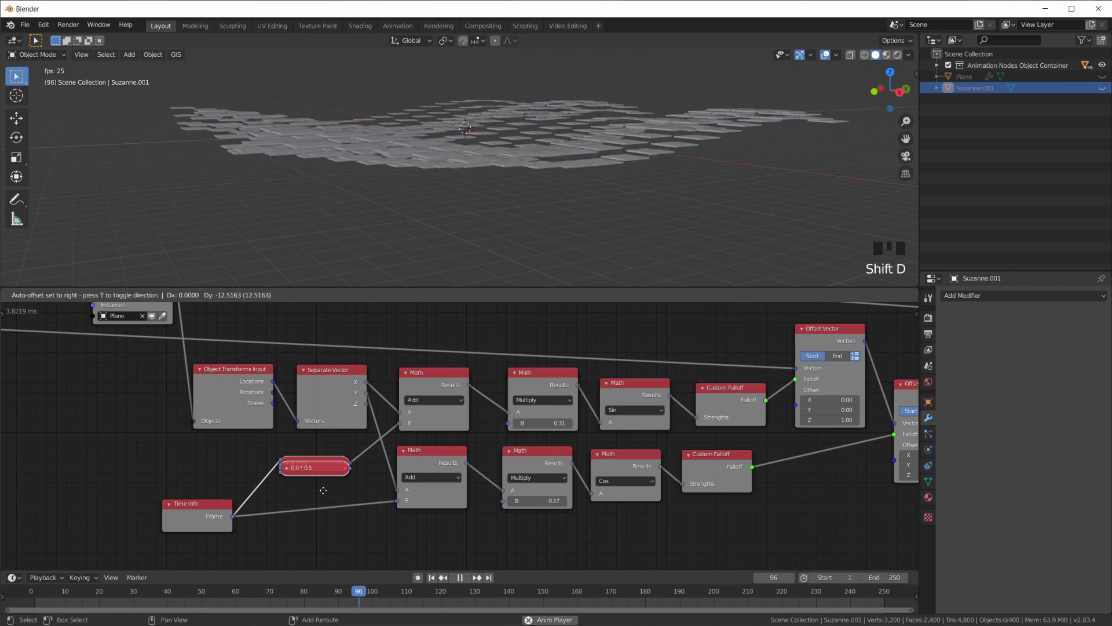
{"action": "left_click", "coordinate": [324, 526]}
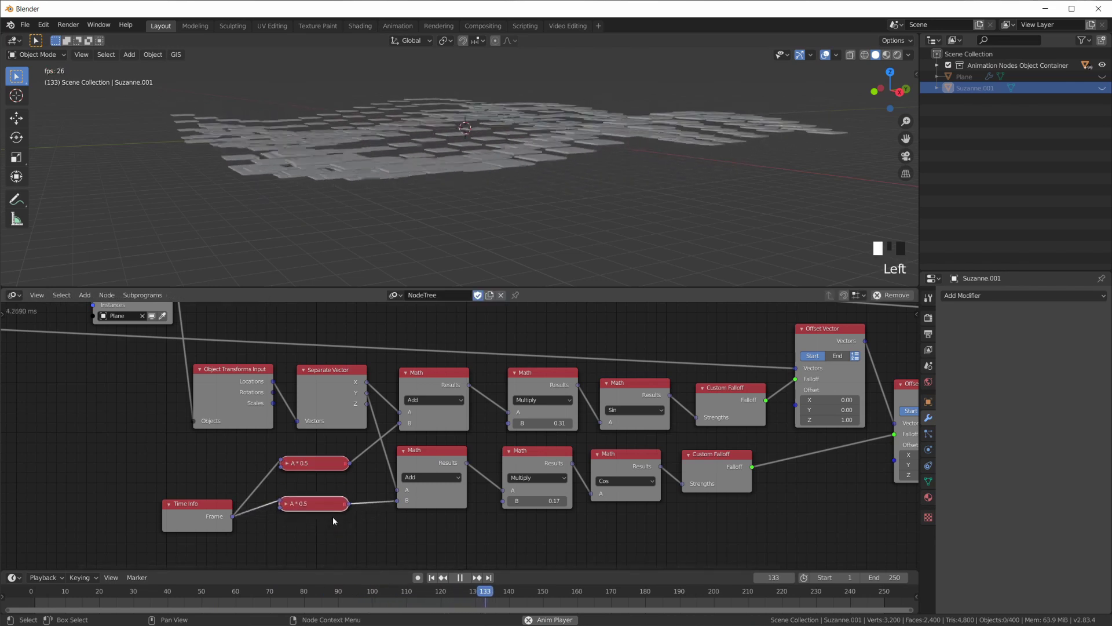
Step: Expand the duplicated Multiply node, set its B to 2 and collapse it again
{"action": "left_click", "coordinate": [286, 503]}
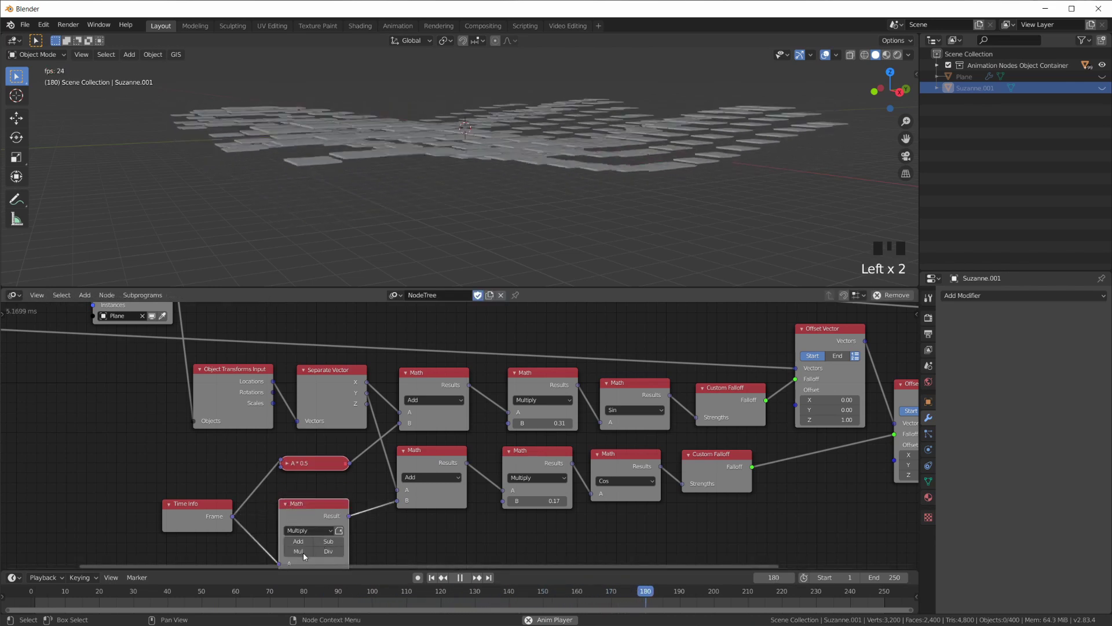
{"action": "left_click", "coordinate": [303, 555]}
{"action": "middle_click_drag", "start_coordinate": [315, 554], "coordinate": [316, 528]}
{"action": "left_click", "coordinate": [316, 528]}
{"action": "type", "text": "2"}
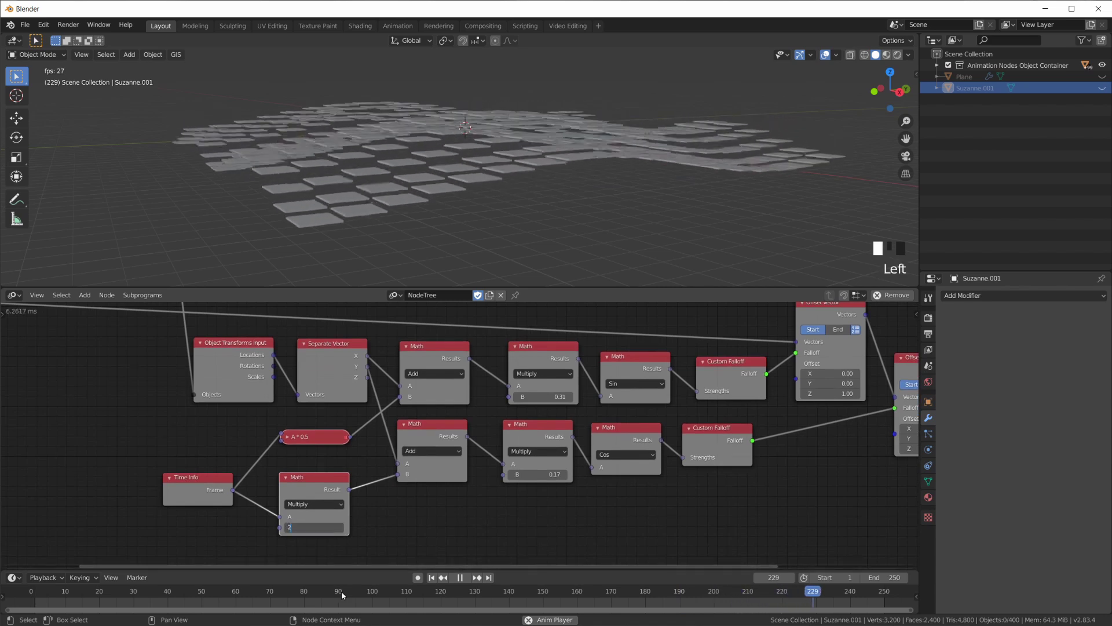
{"action": "type", "text": "2"}
{"action": "key", "text": "Return"}
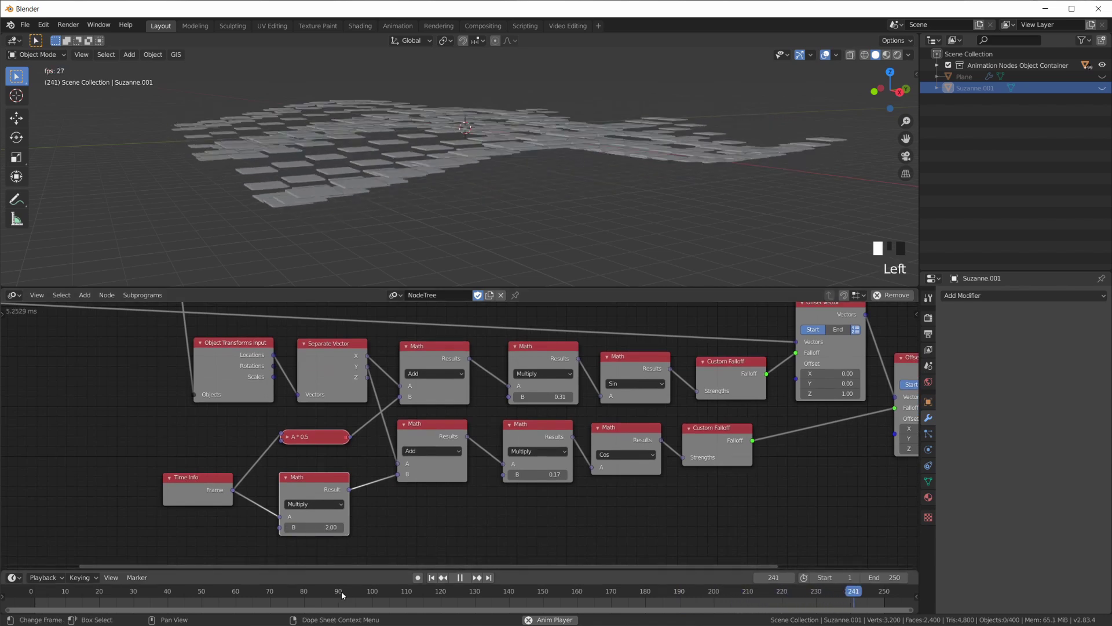
{"action": "left_click", "coordinate": [286, 478]}
Step: Examine the playing tile wave from the front, the side and above, and look over the whole node tree
{"action": "middle_click_drag", "start_coordinate": [464, 186], "coordinate": [529, 145]}
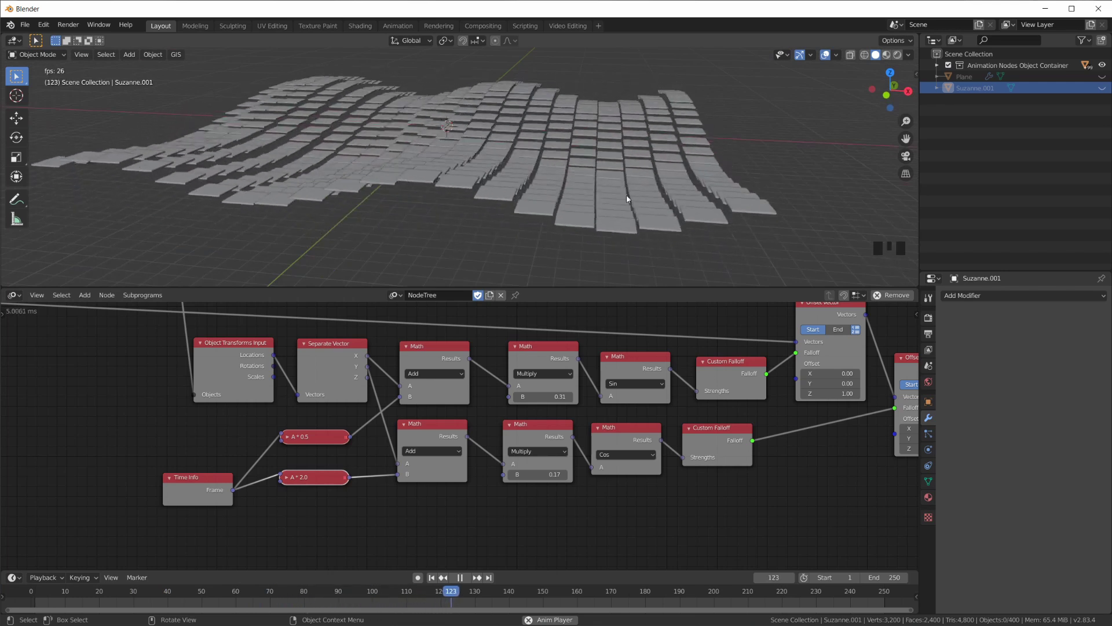
{"action": "middle_click_drag", "start_coordinate": [780, 241], "coordinate": [253, 232]}
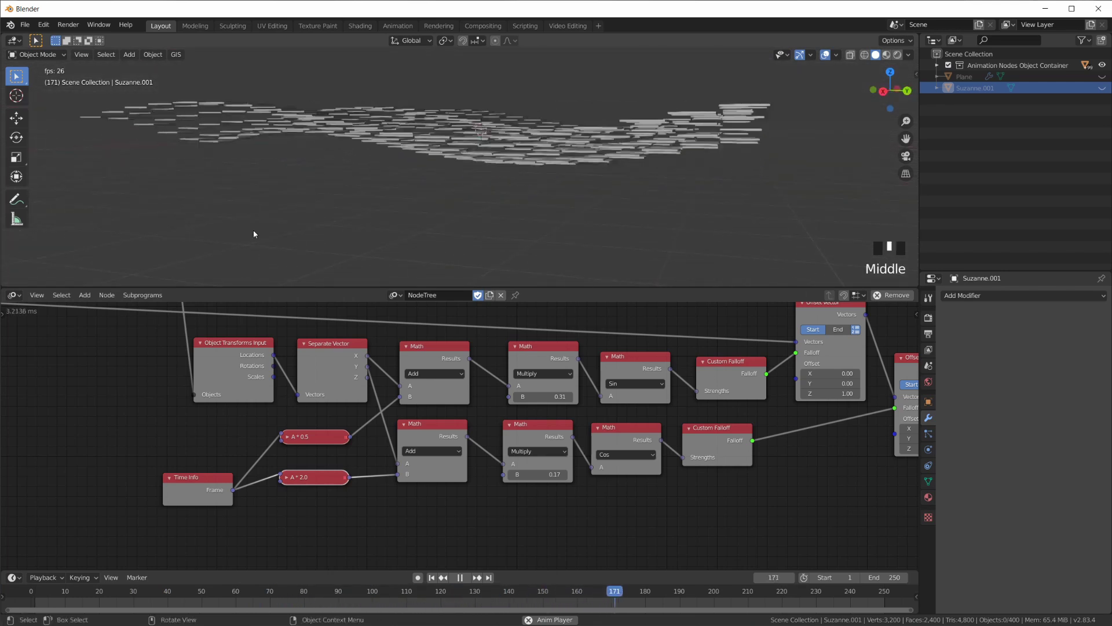
{"action": "middle_click_drag", "start_coordinate": [338, 203], "coordinate": [493, 204]}
{"action": "scroll", "coordinate": [454, 210], "scroll_direction": "down", "scroll_amount": 3}
{"action": "scroll", "coordinate": [498, 181], "scroll_direction": "up", "scroll_amount": 2}
{"action": "scroll", "coordinate": [386, 489], "scroll_direction": "down", "scroll_amount": 5}
{"action": "middle_click_drag", "start_coordinate": [376, 501], "coordinate": [400, 518]}
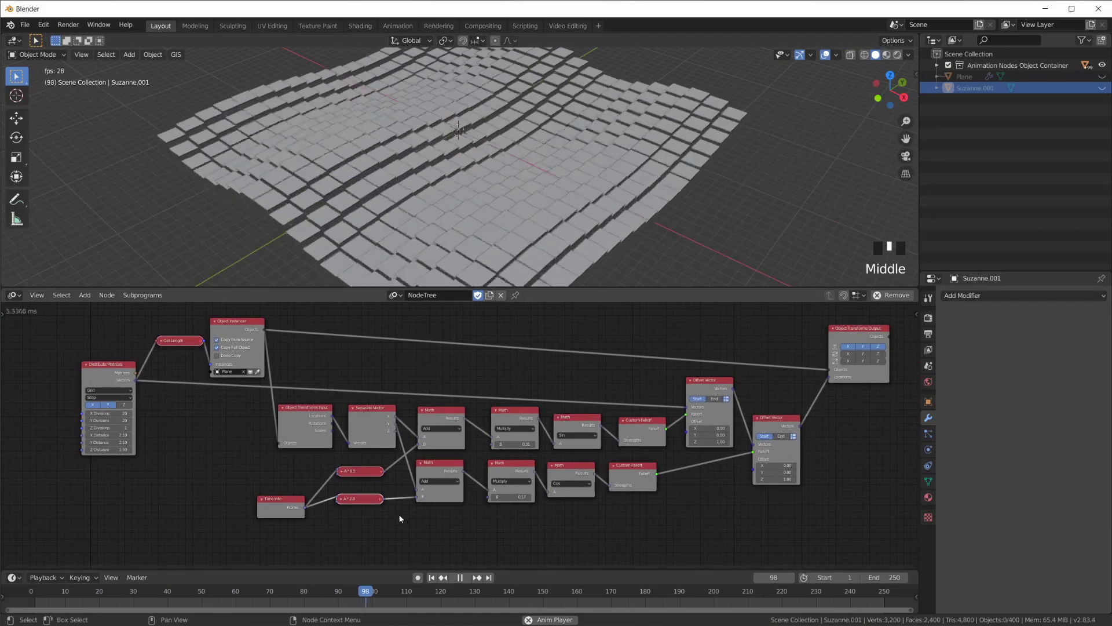
Step: Add a Viewer node below the two collapsed Multiply nodes and link Time Info's Frame output to it
{"action": "scroll", "coordinate": [398, 520], "scroll_direction": "up", "scroll_amount": 4}
{"action": "left_click_drag", "start_coordinate": [230, 541], "coordinate": [227, 504]}
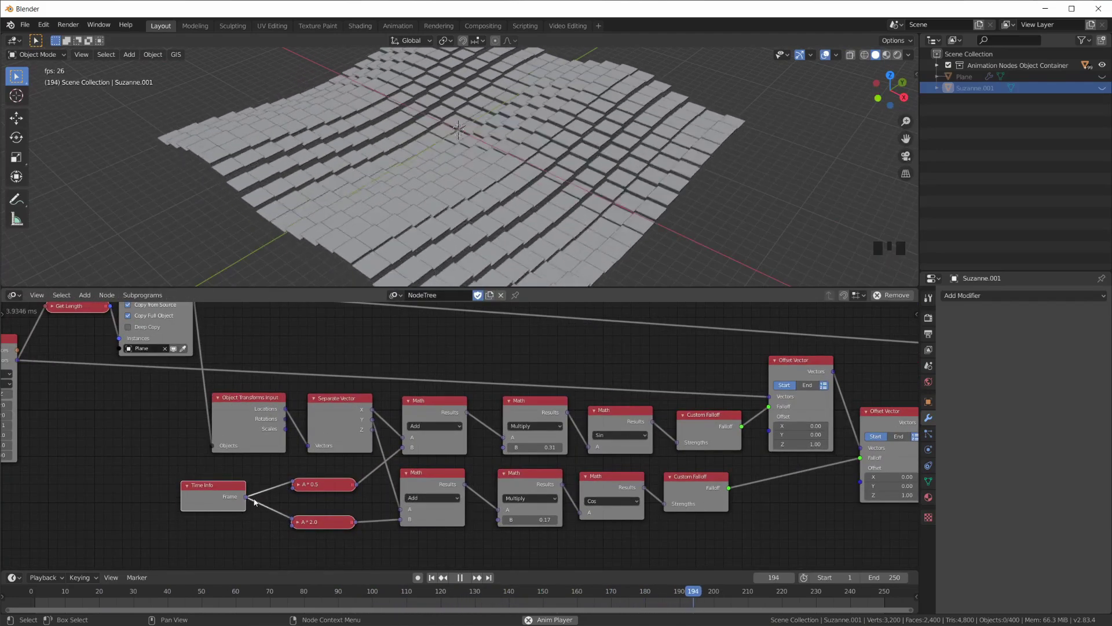
{"action": "middle_click_drag", "start_coordinate": [267, 522], "coordinate": [261, 488]}
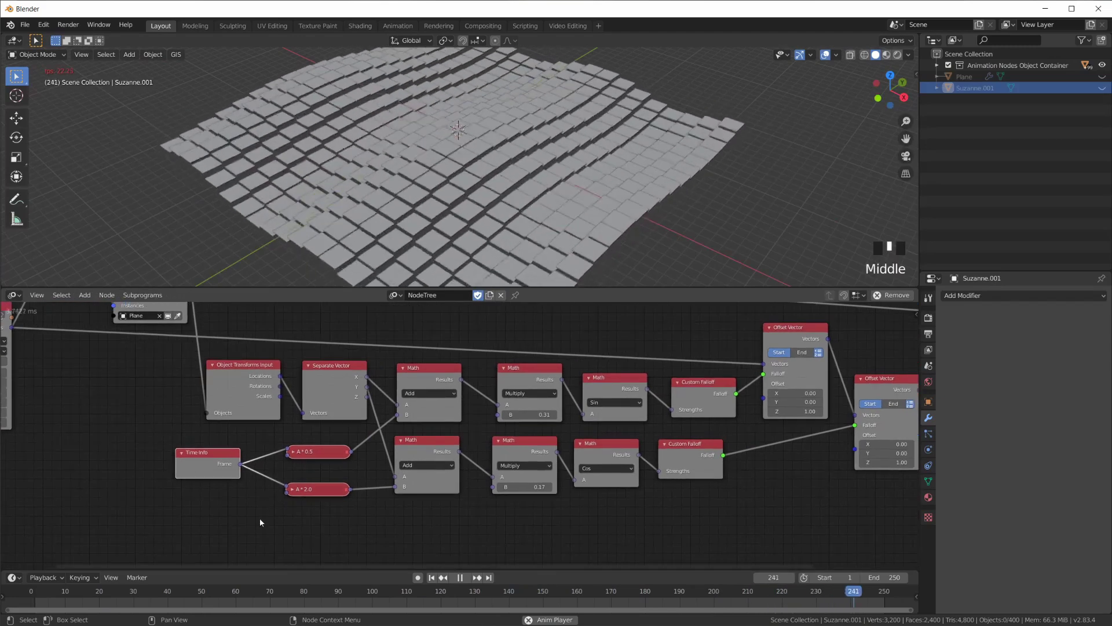
{"action": "key", "text": "shift+a"}
{"action": "mouse_move", "coordinate": [238, 589]}
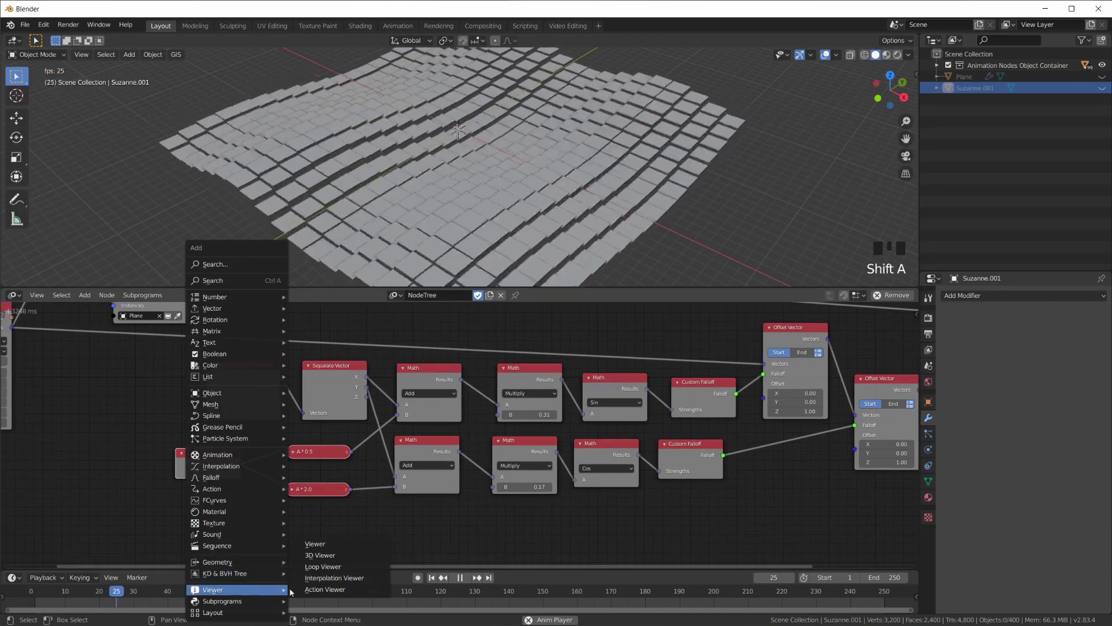
{"action": "left_click", "coordinate": [329, 546]}
{"action": "left_click", "coordinate": [278, 512]}
{"action": "left_click_drag", "start_coordinate": [276, 527], "coordinate": [241, 464]}
{"action": "scroll", "coordinate": [281, 535], "scroll_direction": "up", "scroll_amount": 3}
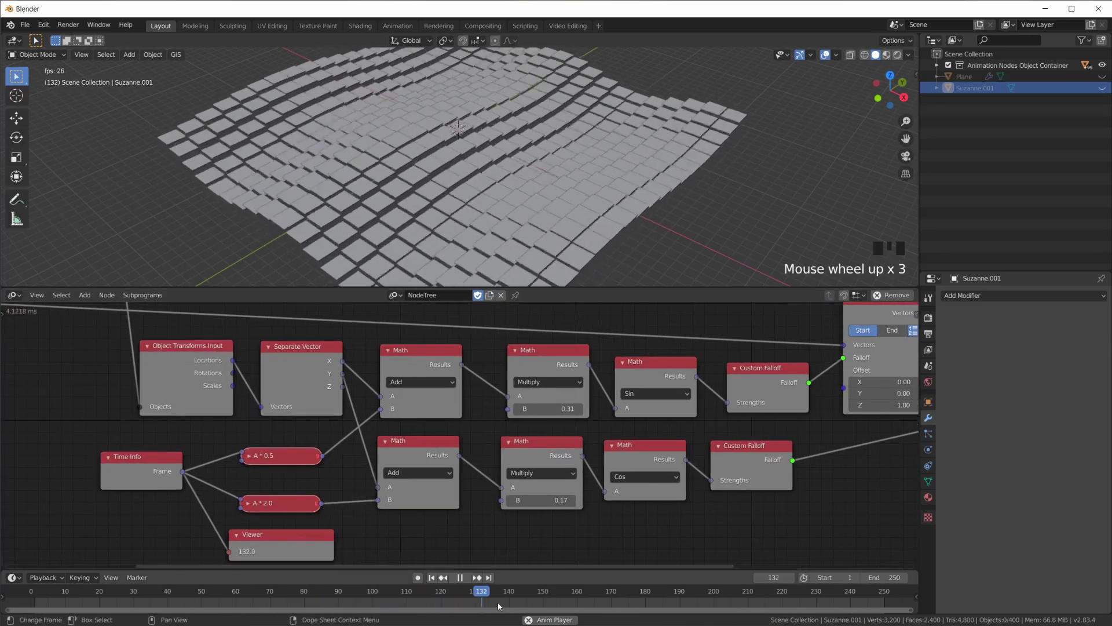
Step: Delete the Viewer node below the collapsed Multiply nodes
{"action": "scroll", "coordinate": [264, 557], "scroll_direction": "down", "scroll_amount": 4}
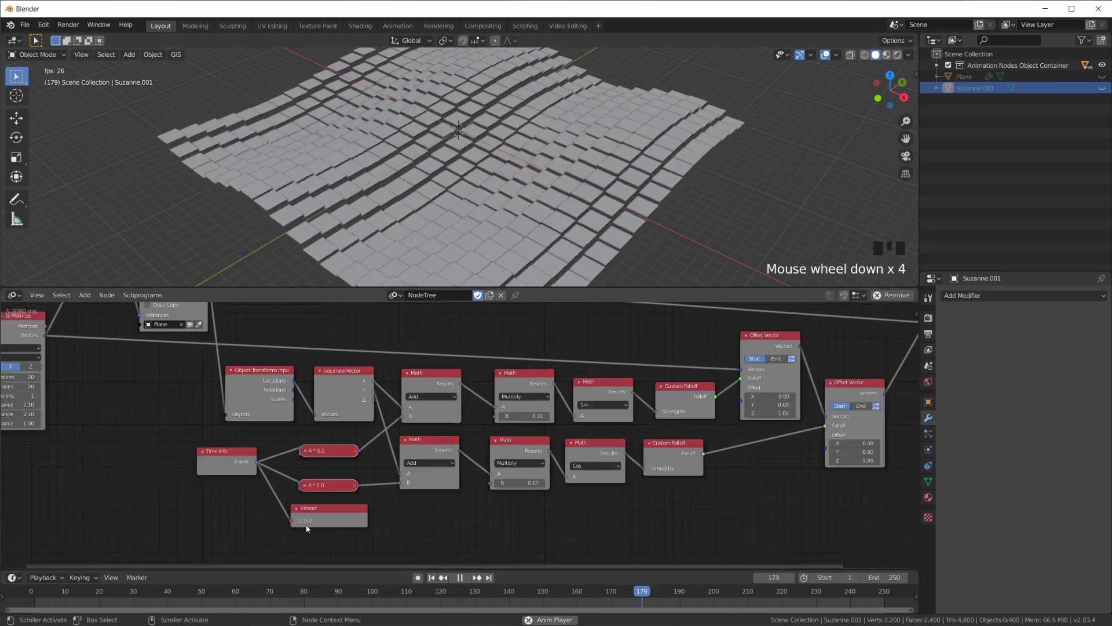
{"action": "left_click", "coordinate": [338, 509]}
{"action": "key", "text": "x"}
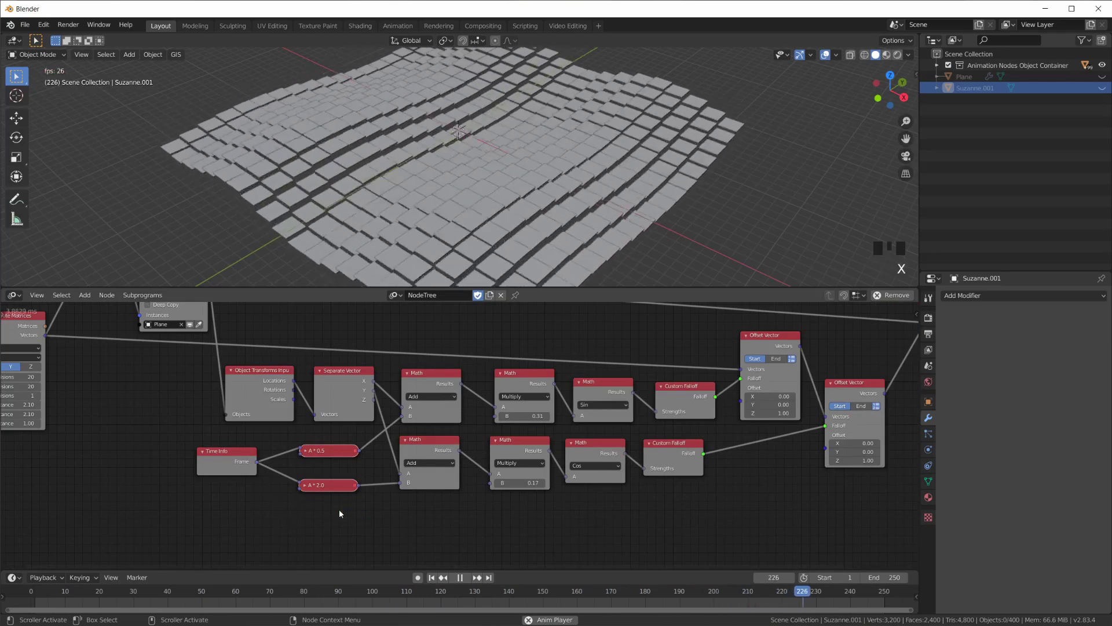
Step: Stop and restart the animation several times and leave it paused
{"action": "key", "text": "space"}
{"action": "key", "text": "space"}
{"action": "key", "text": "space"}
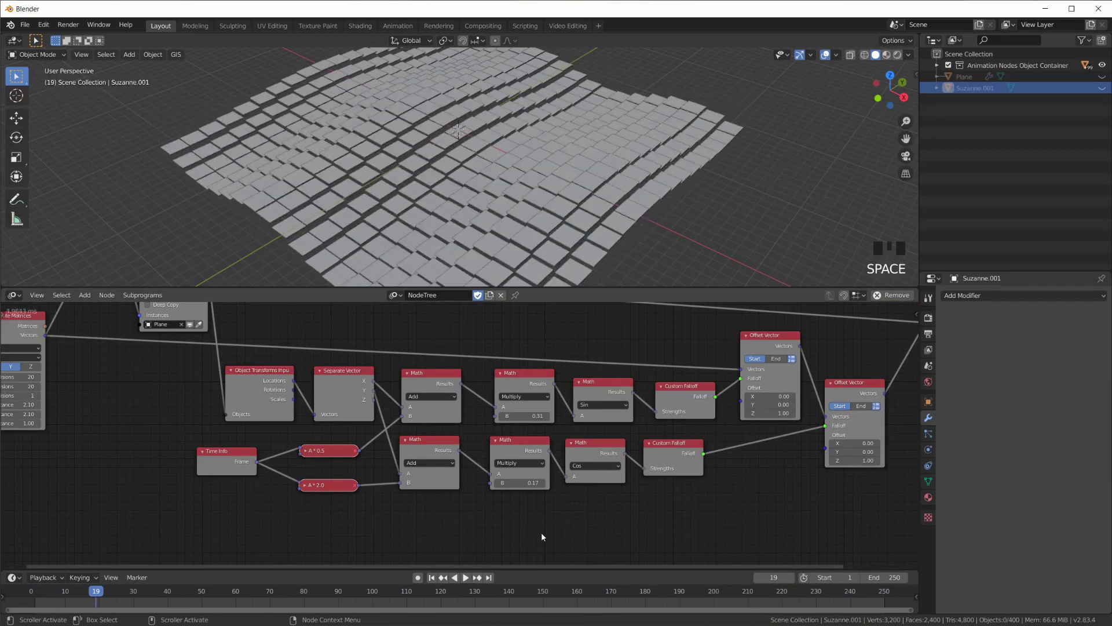
{"action": "key", "text": "space"}
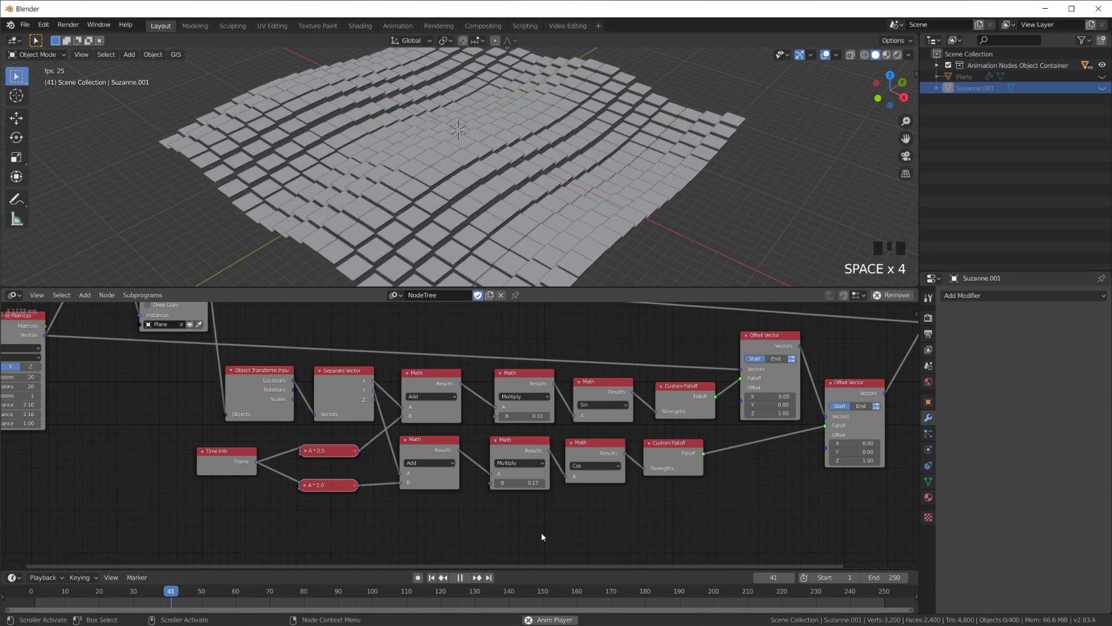
{"action": "key", "text": "space"}
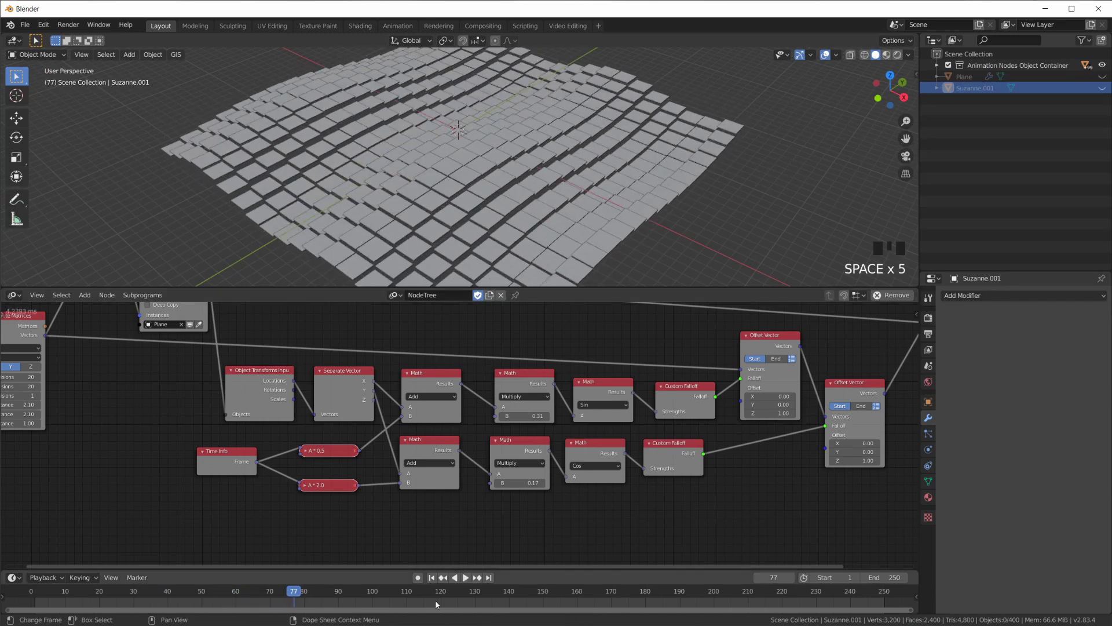
Step: Look over the complete node tree, play the tile wave from a lower angle and stop the animation
{"action": "scroll", "coordinate": [471, 533], "scroll_direction": "down", "scroll_amount": 3}
{"action": "scroll", "coordinate": [471, 533], "scroll_direction": "up", "scroll_amount": 3}
{"action": "mouse_move", "coordinate": [502, 511]}
{"action": "middle_mouse_down"}
{"action": "mouse_move", "coordinate": [492, 541]}
{"action": "mouse_move", "coordinate": [484, 506]}
{"action": "middle_mouse_up"}
{"action": "scroll", "coordinate": [493, 501], "scroll_direction": "down", "scroll_amount": 4}
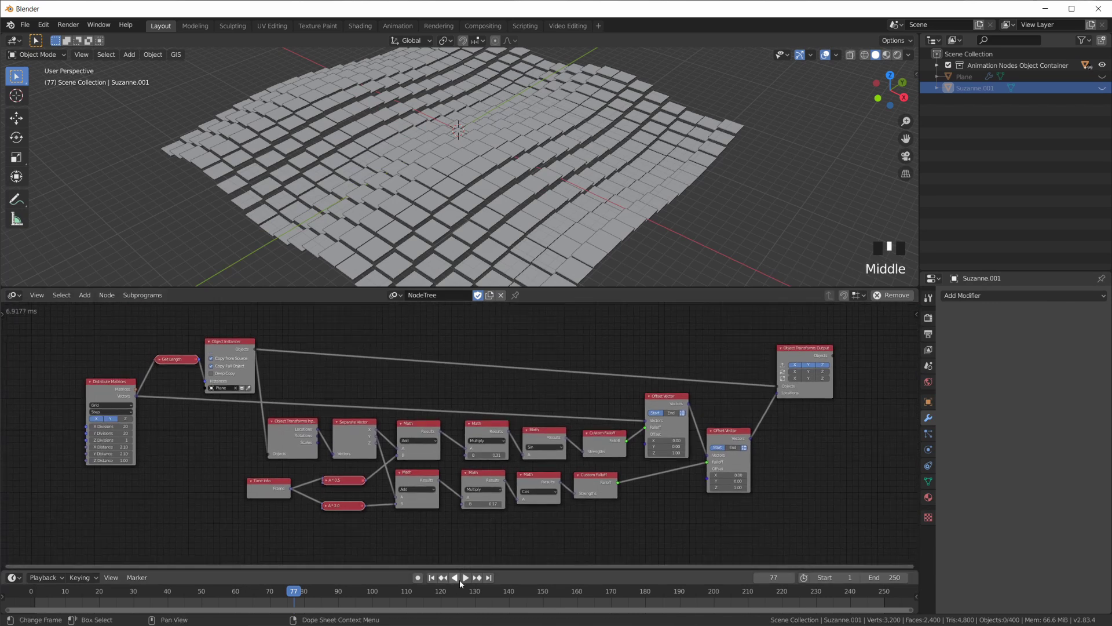
{"action": "scroll", "coordinate": [487, 522], "scroll_direction": "up", "scroll_amount": 1}
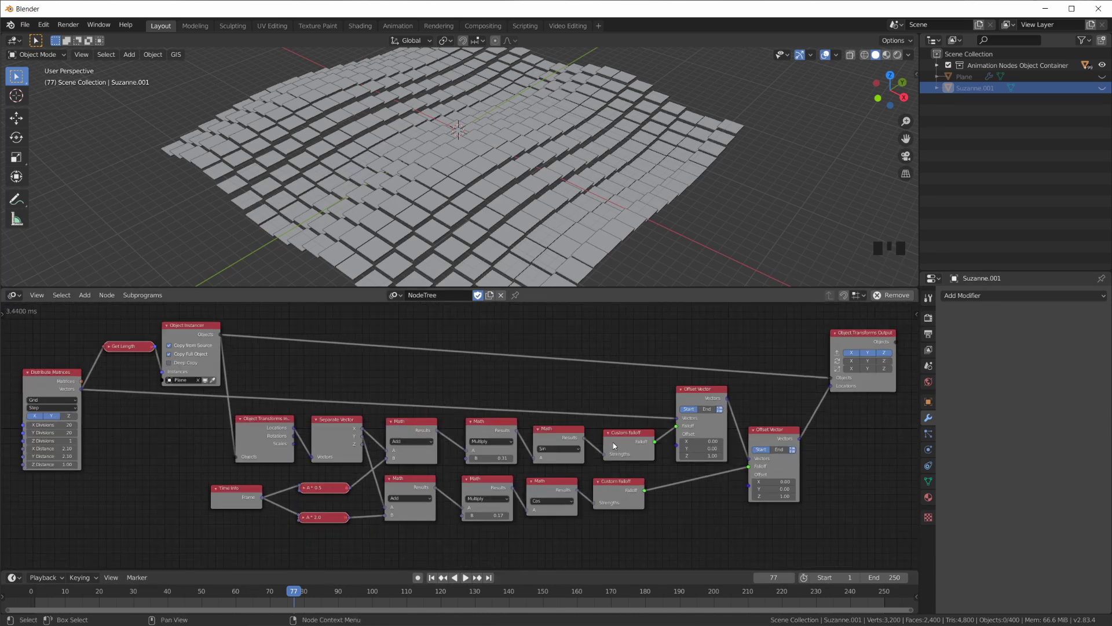
{"action": "left_click", "coordinate": [465, 578]}
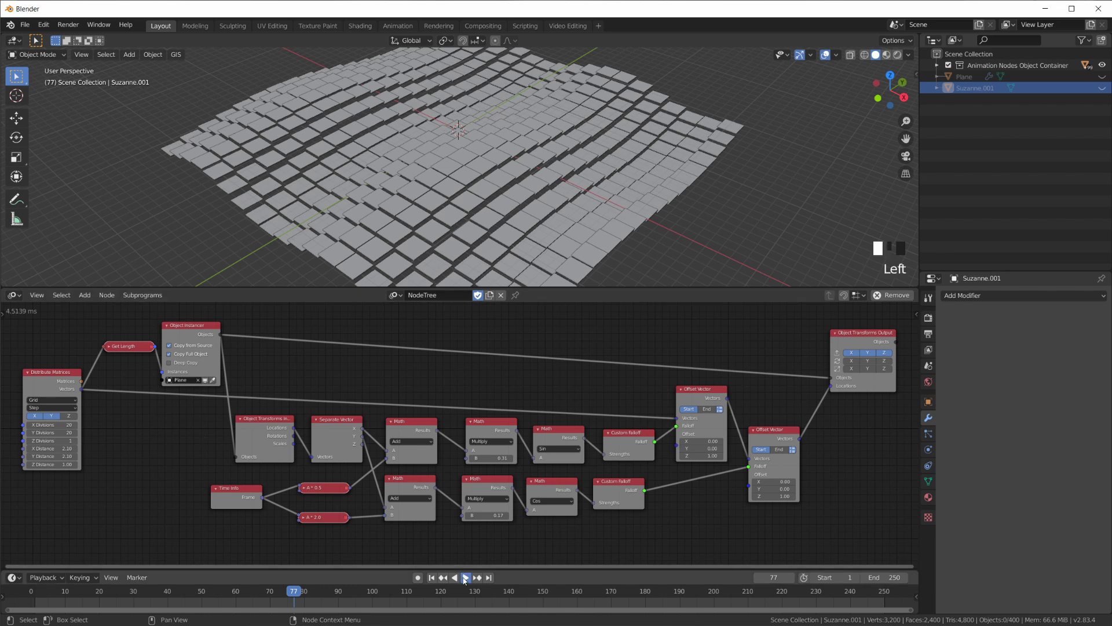
{"action": "scroll", "coordinate": [473, 110], "scroll_direction": "down", "scroll_amount": 2}
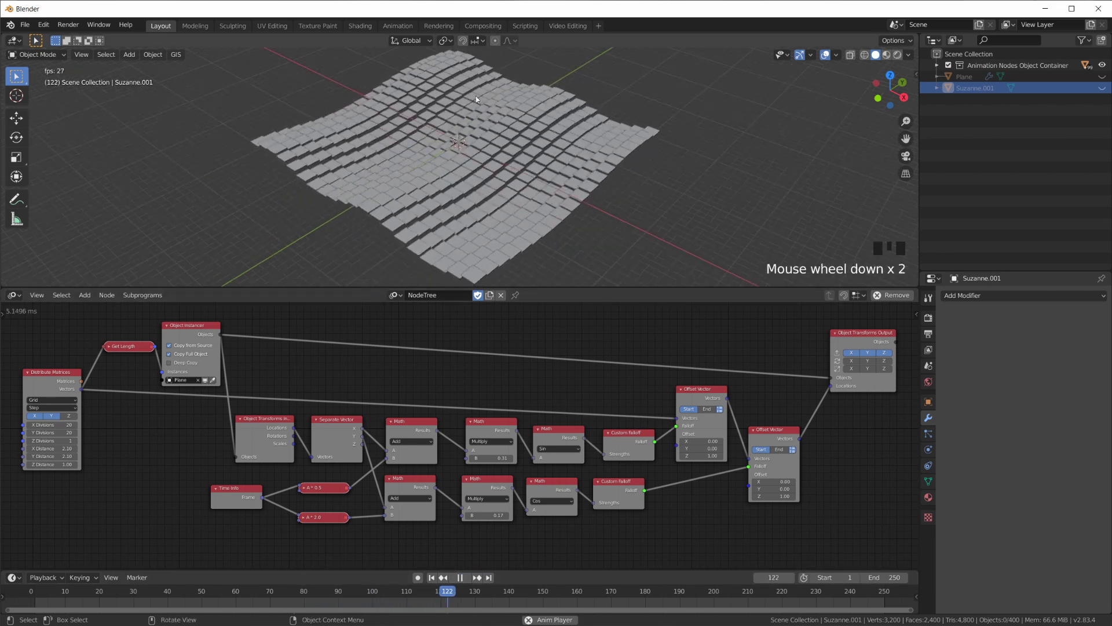
{"action": "scroll", "coordinate": [489, 148], "scroll_direction": "up", "scroll_amount": 3}
{"action": "middle_click_drag", "start_coordinate": [495, 163], "coordinate": [440, 103]}
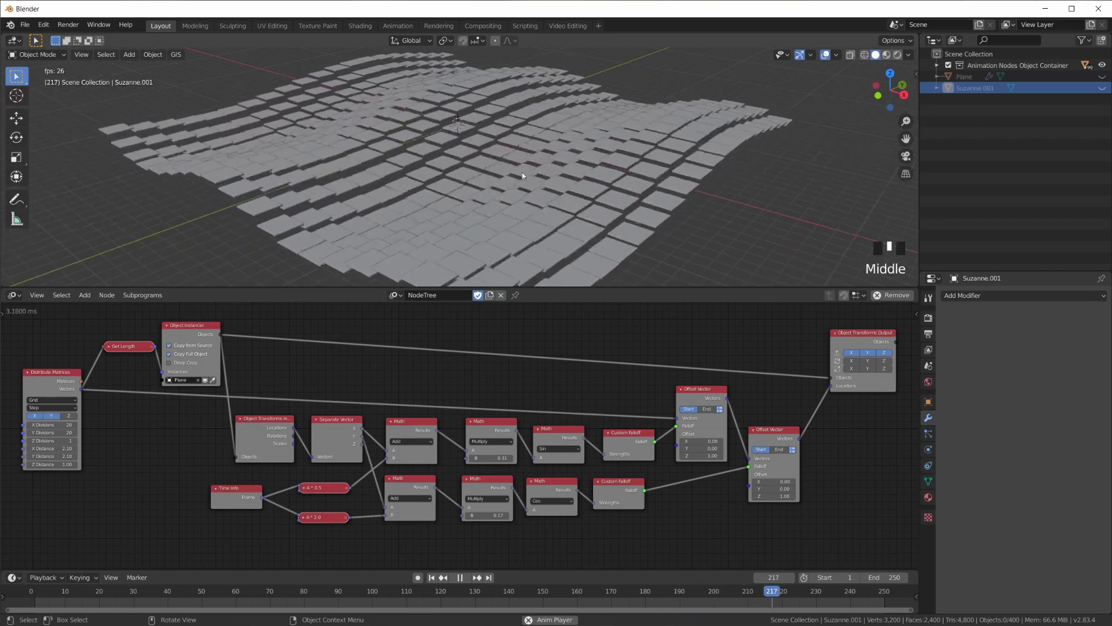
{"action": "key", "text": "space"}
Step: Nudge the upper Offset Vector node and move the Object Transforms Output node slightly closer to the Offset Vector nodes
{"action": "scroll", "coordinate": [408, 442], "scroll_direction": "up", "scroll_amount": 2}
{"action": "scroll", "coordinate": [407, 441], "scroll_direction": "down", "scroll_amount": 1}
{"action": "scroll", "coordinate": [408, 441], "scroll_direction": "down", "scroll_amount": 1}
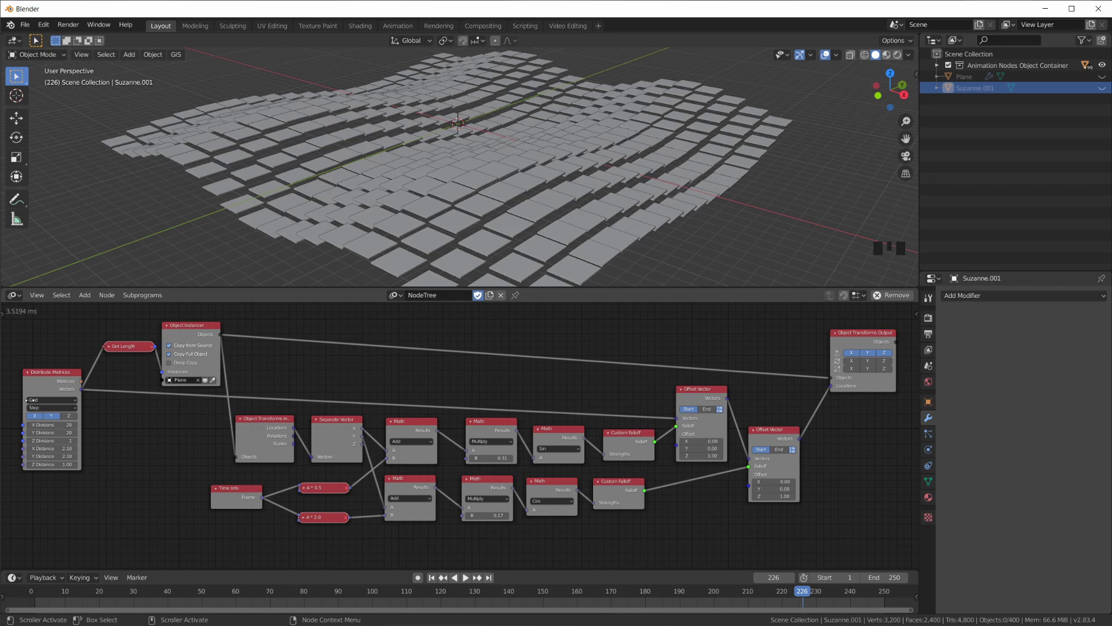
{"action": "left_click_drag", "start_coordinate": [702, 389], "coordinate": [705, 392]}
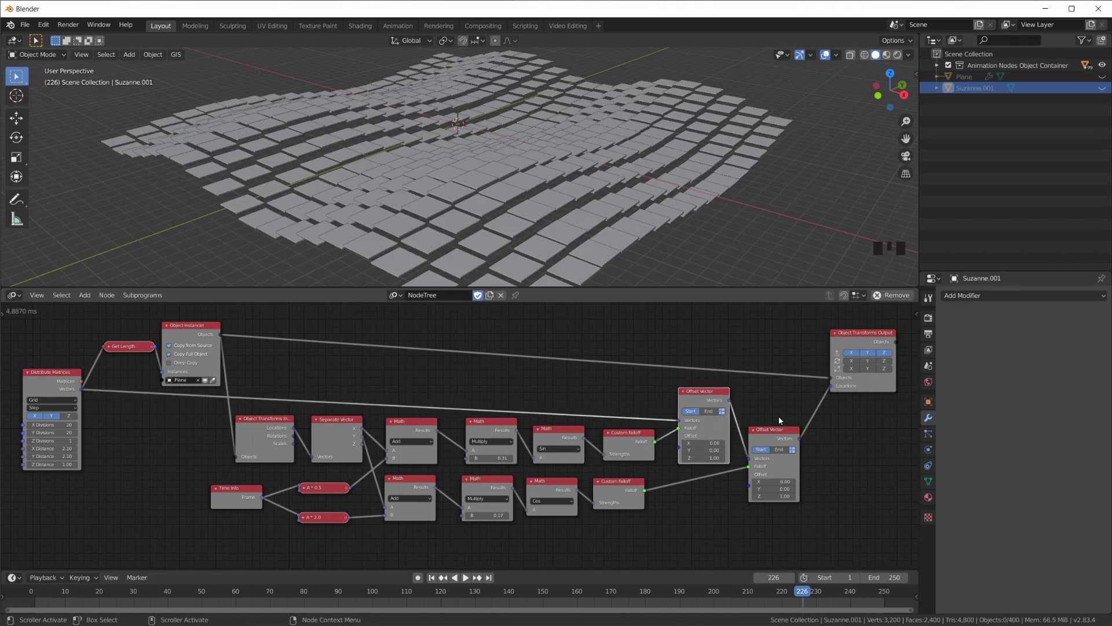
{"action": "left_click_drag", "start_coordinate": [851, 343], "coordinate": [841, 346]}
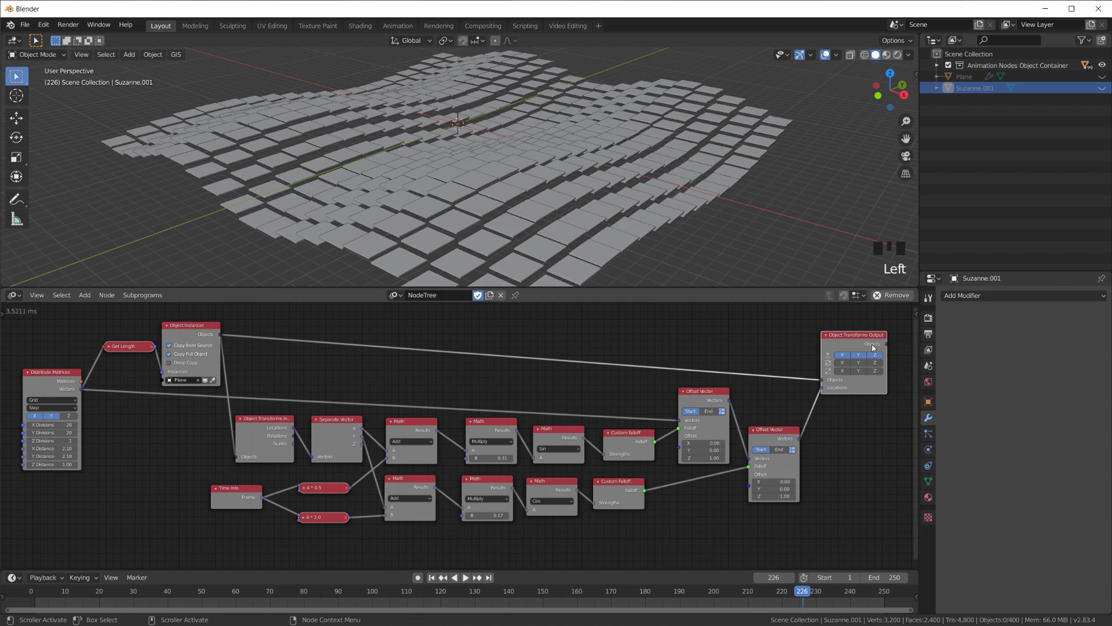
{"action": "scroll", "coordinate": [780, 401], "scroll_direction": "up", "scroll_amount": 1}
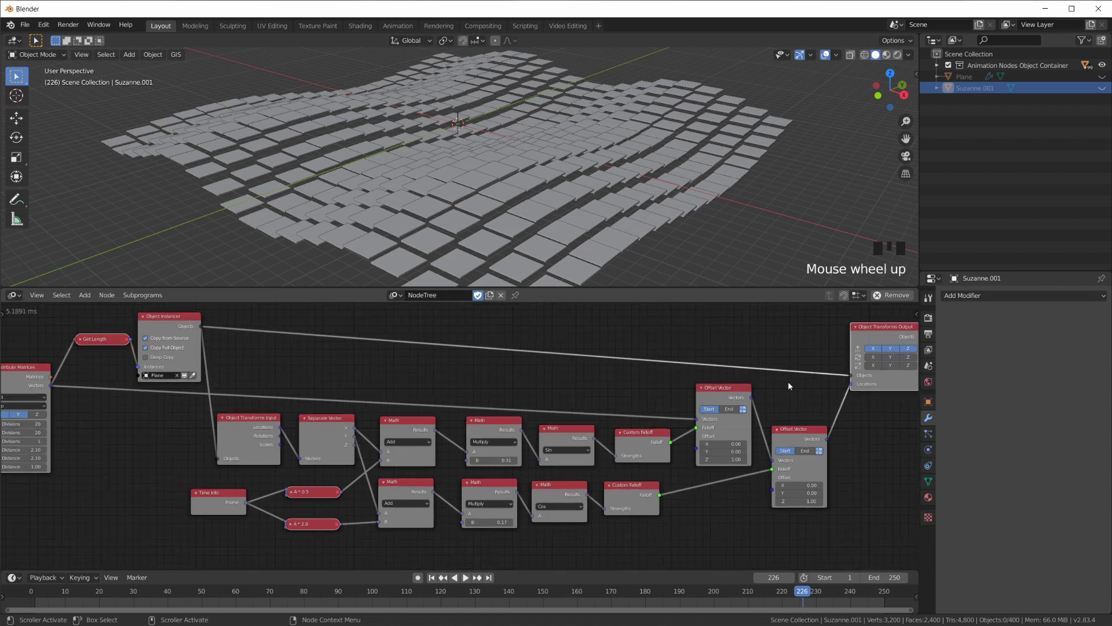
{"action": "scroll", "coordinate": [787, 381], "scroll_direction": "down", "scroll_amount": 1}
Step: Try pulling a link from the Matrices output of Distribute Matrices and review the node tree
{"action": "left_click_drag", "start_coordinate": [82, 381], "coordinate": [123, 380]}
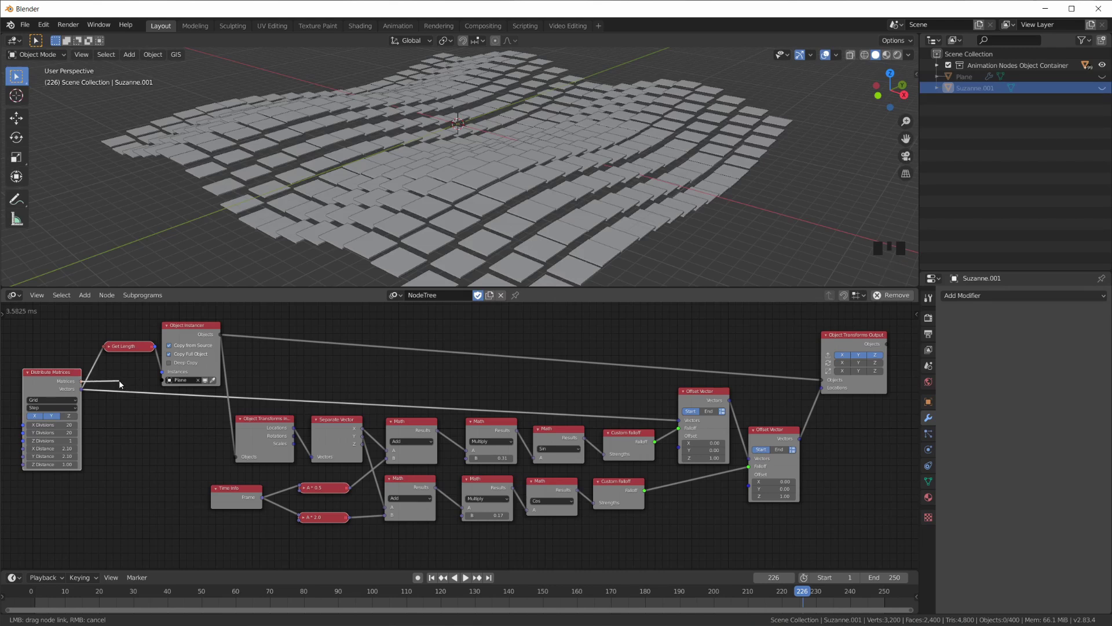
{"action": "left_click_drag", "start_coordinate": [120, 384], "coordinate": [121, 383]}
{"action": "scroll", "coordinate": [550, 479], "scroll_direction": "down", "scroll_amount": 1}
{"action": "scroll", "coordinate": [570, 477], "scroll_direction": "up", "scroll_amount": 1}
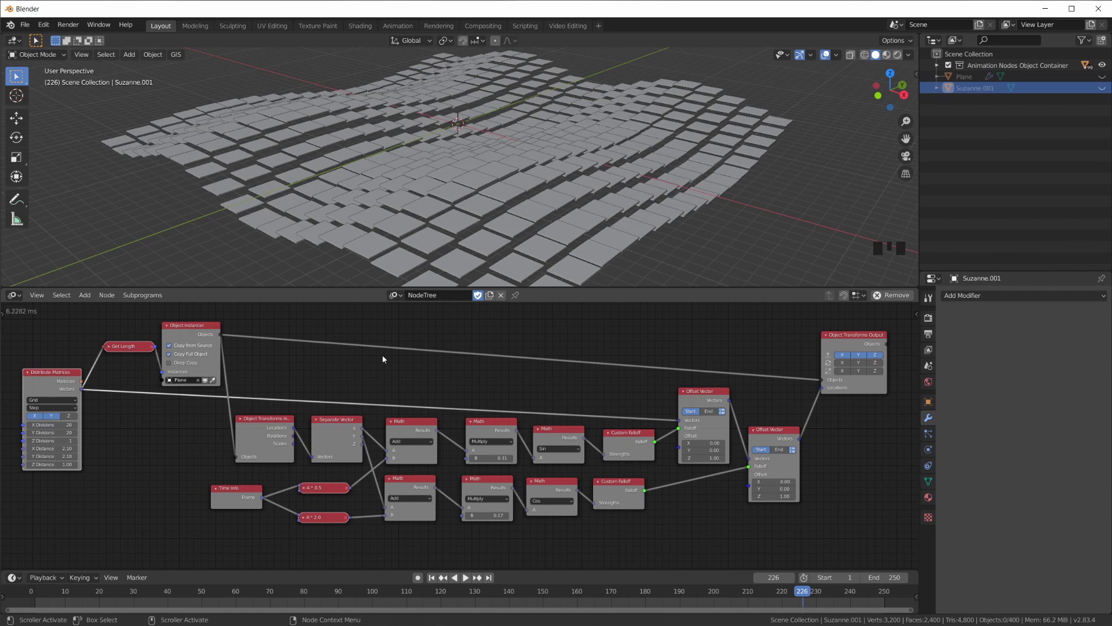
{"action": "scroll", "coordinate": [340, 404], "scroll_direction": "down", "scroll_amount": 1}
{"action": "scroll", "coordinate": [326, 399], "scroll_direction": "up", "scroll_amount": 1}
{"action": "scroll", "coordinate": [313, 400], "scroll_direction": "down", "scroll_amount": 1}
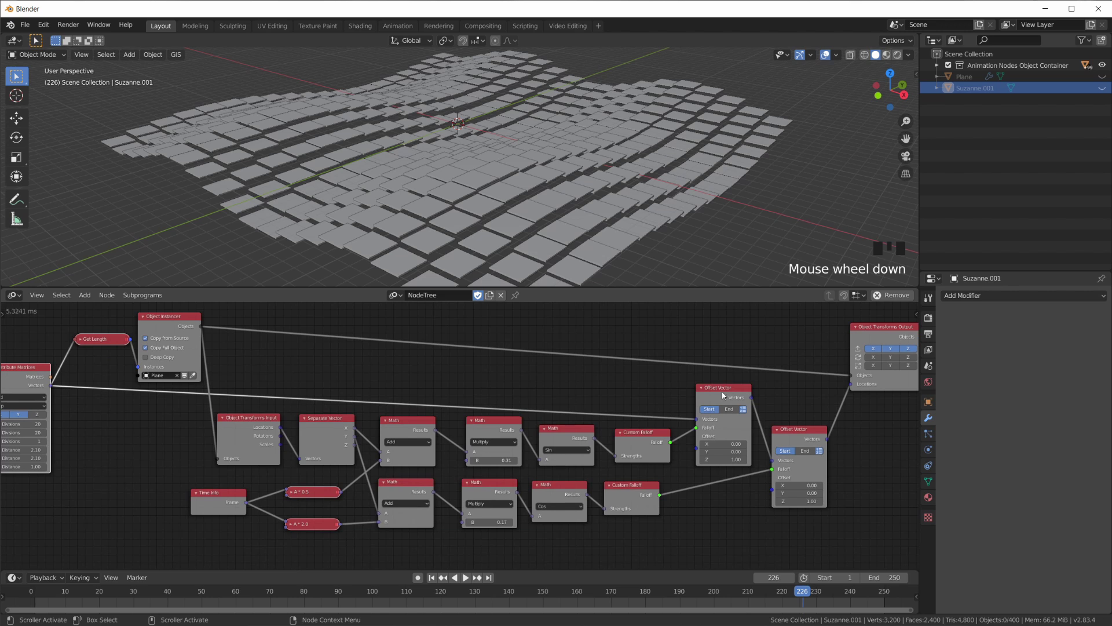
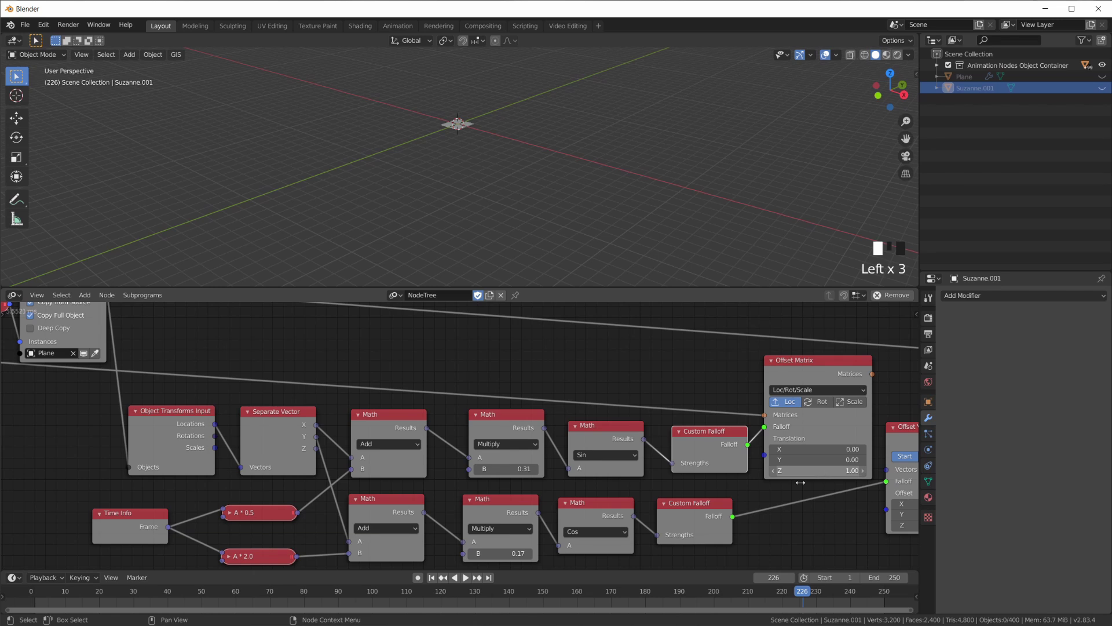
Step: Delete the remaining Offset Vector node next to the Offset Matrix node
{"action": "middle_click_drag", "start_coordinate": [821, 473], "coordinate": [770, 522]}
{"action": "left_click_drag", "start_coordinate": [677, 360], "coordinate": [685, 359]}
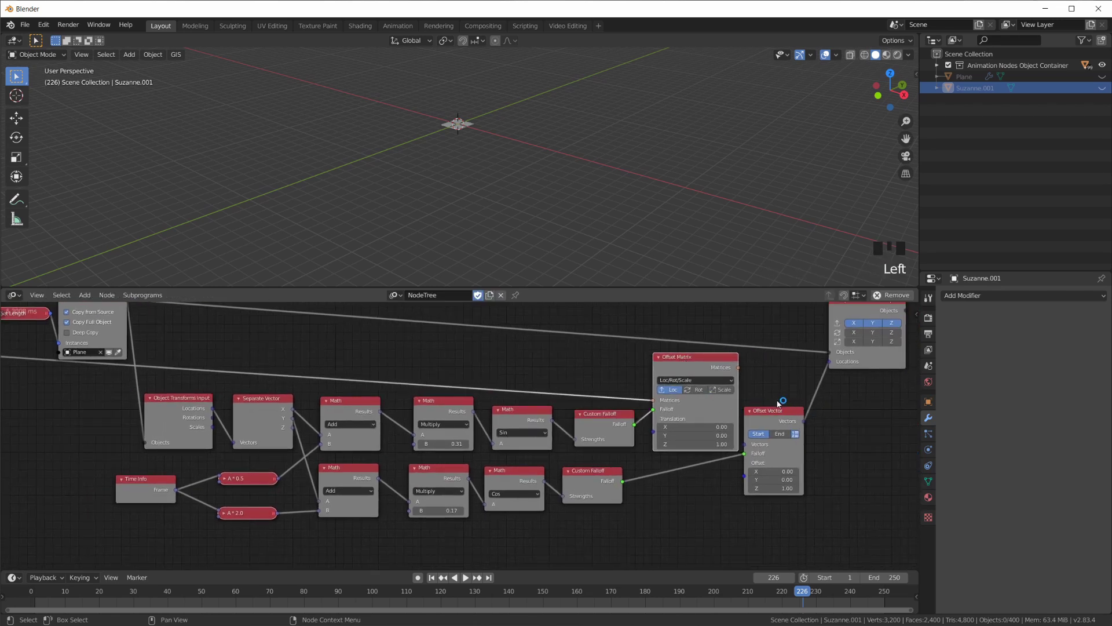
{"action": "scroll", "coordinate": [742, 419], "scroll_direction": "up", "scroll_amount": 2}
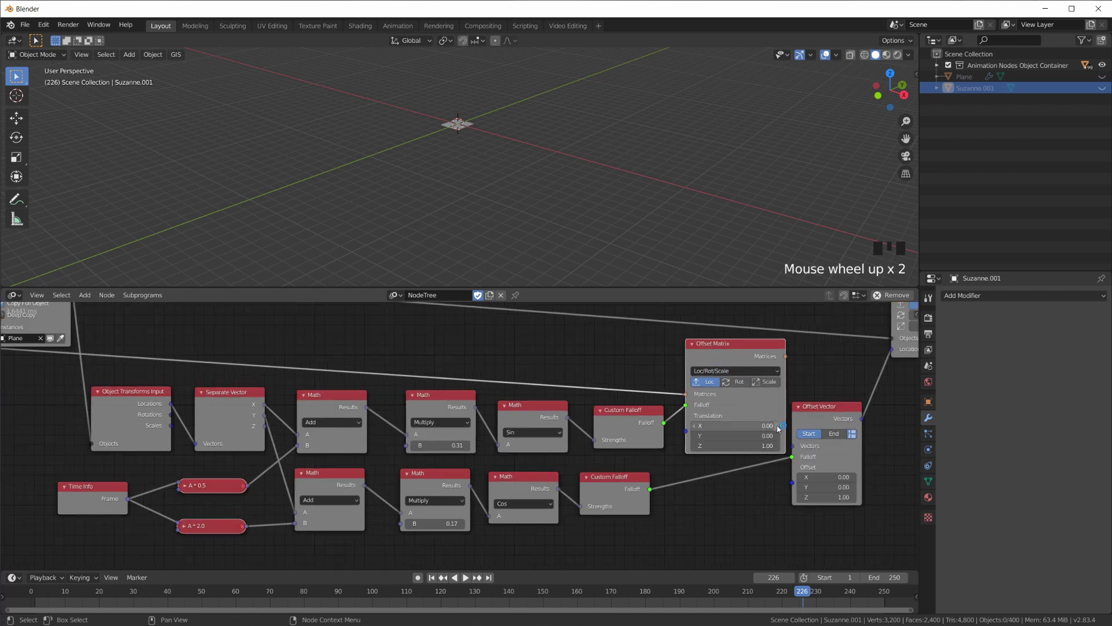
{"action": "left_click", "coordinate": [831, 413]}
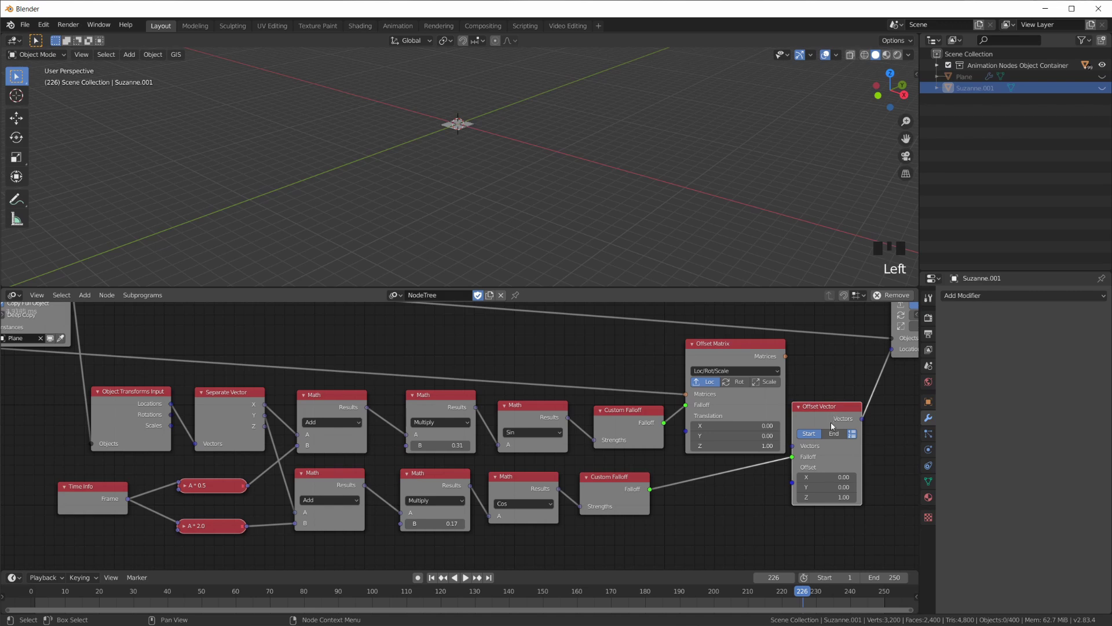
{"action": "key", "text": "x"}
Step: Duplicate the Offset Matrix node, feed the first one's Matrices into the copy, and link the cosine chain's Custom Falloff to its Falloff input
{"action": "left_click", "coordinate": [719, 347]}
{"action": "key", "text": "shift+d"}
{"action": "left_click", "coordinate": [827, 403]}
{"action": "left_click_drag", "start_coordinate": [785, 356], "coordinate": [799, 459]}
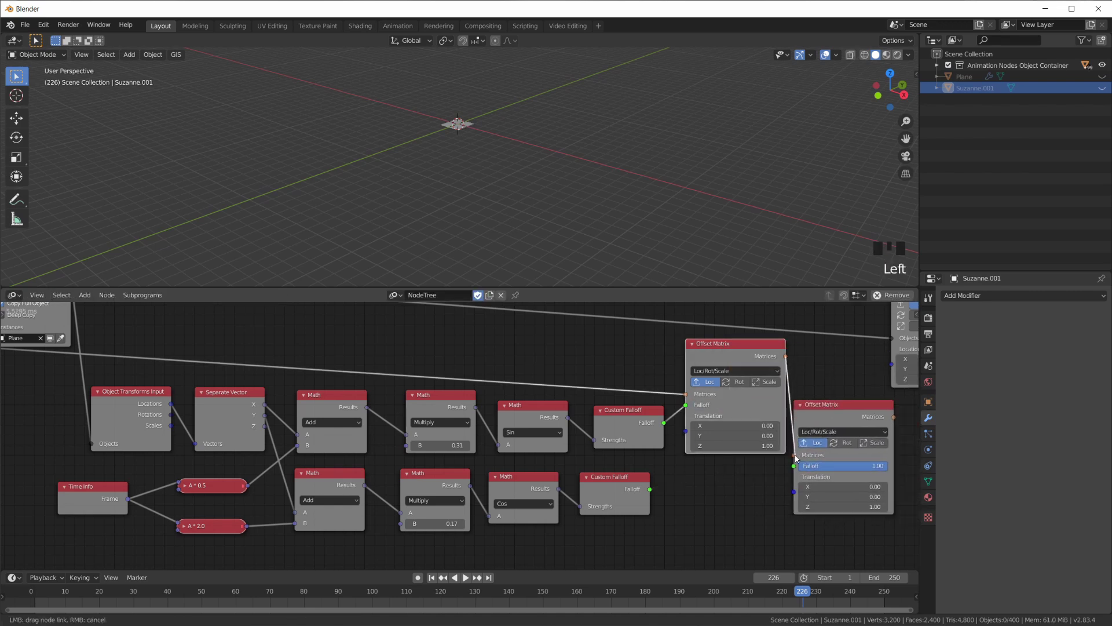
{"action": "left_click_drag", "start_coordinate": [826, 412], "coordinate": [835, 411]}
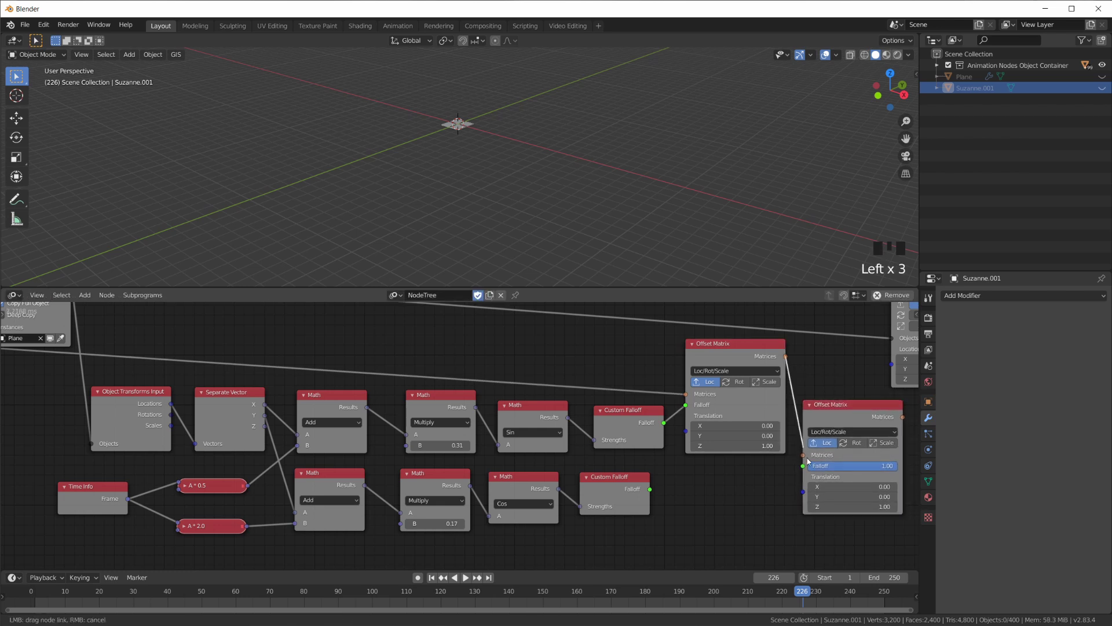
{"action": "left_click_drag", "start_coordinate": [657, 492], "coordinate": [649, 490]}
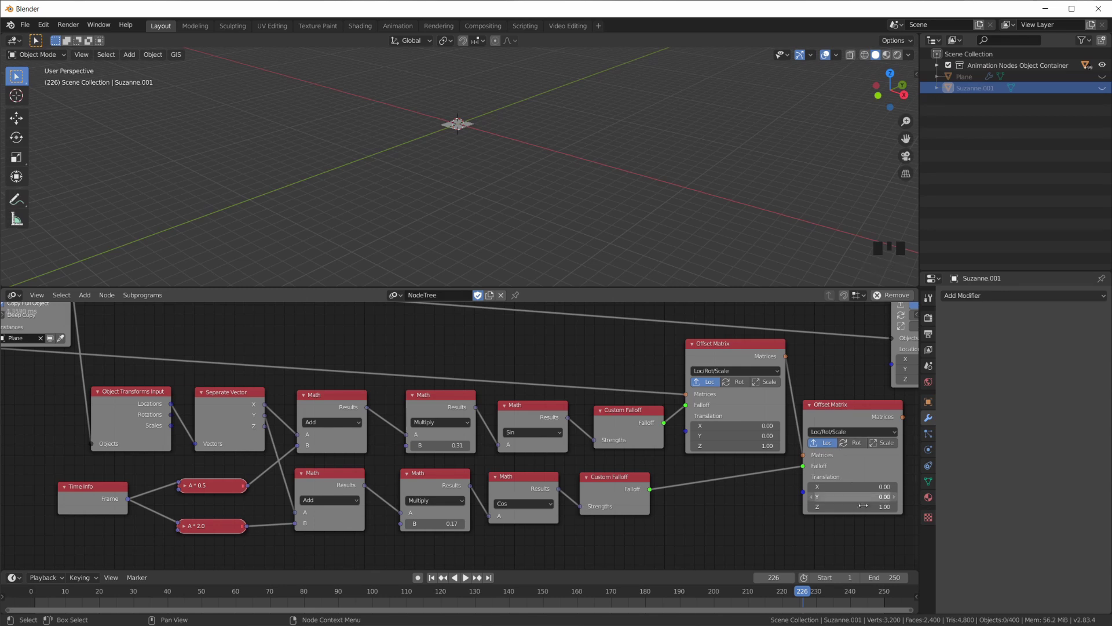
Step: Replace the Object Transforms Output node with an Object Matrix Output node
{"action": "scroll", "coordinate": [835, 435], "scroll_direction": "down", "scroll_amount": 3}
{"action": "middle_click_drag", "start_coordinate": [835, 436], "coordinate": [736, 478]}
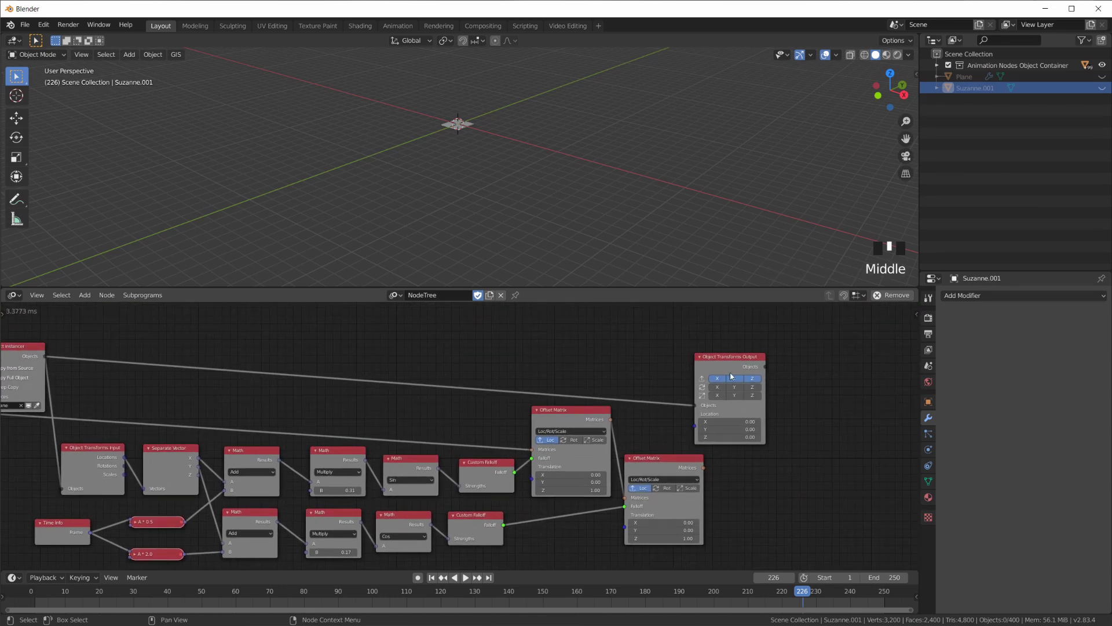
{"action": "scroll", "coordinate": [779, 360], "scroll_direction": "up", "scroll_amount": 2}
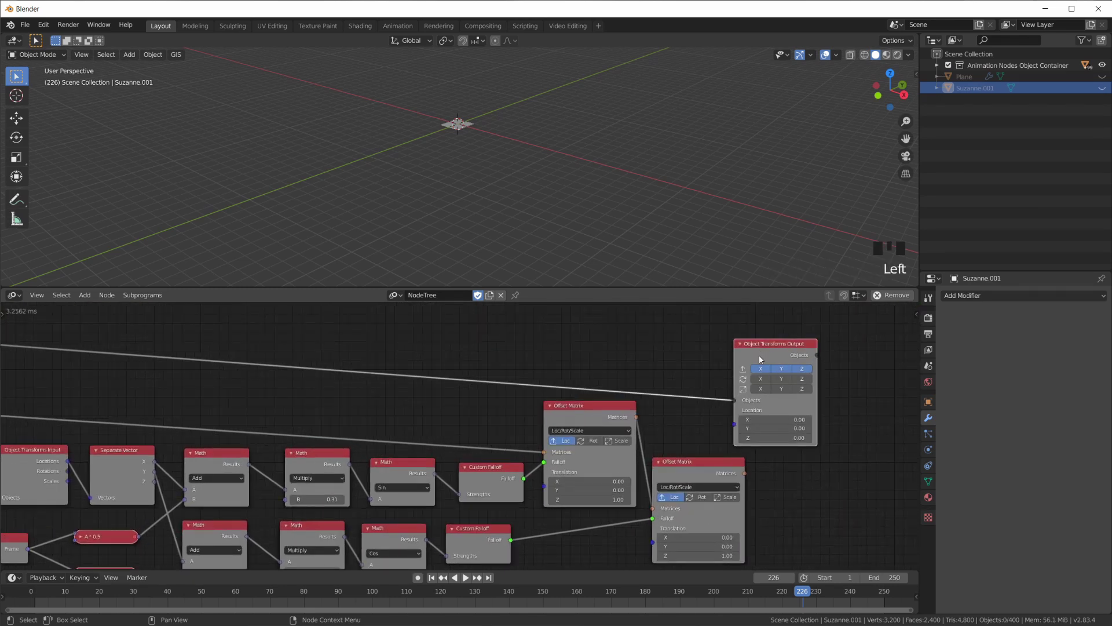
{"action": "key", "text": "shift+a"}
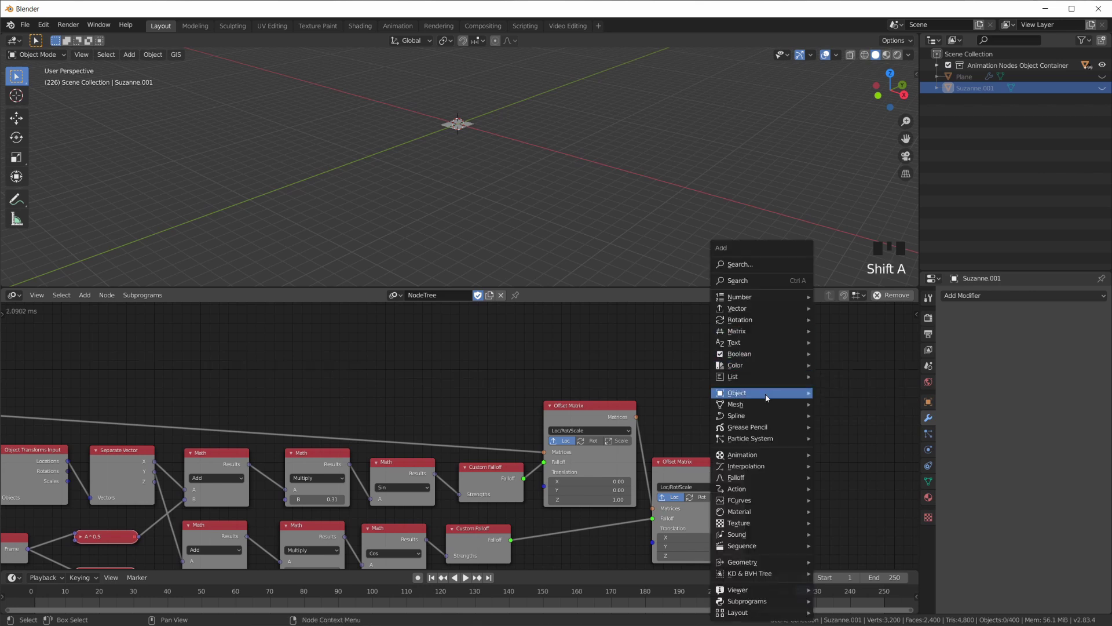
{"action": "mouse_move", "coordinate": [779, 394]}
{"action": "left_click", "coordinate": [849, 213]}
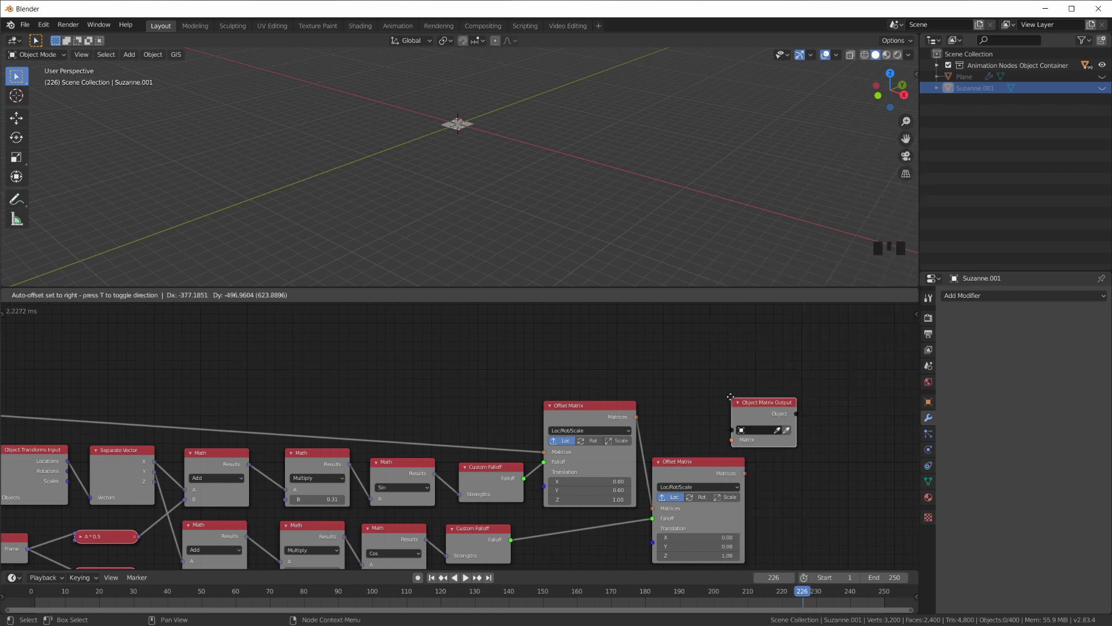
Step: Link the Object Instancer's Objects and the second Offset Matrix's Matrices to the Object Matrix Output node
{"action": "scroll", "coordinate": [695, 413], "scroll_direction": "down", "scroll_amount": 4}
{"action": "middle_click_drag", "start_coordinate": [653, 401], "coordinate": [762, 407]}
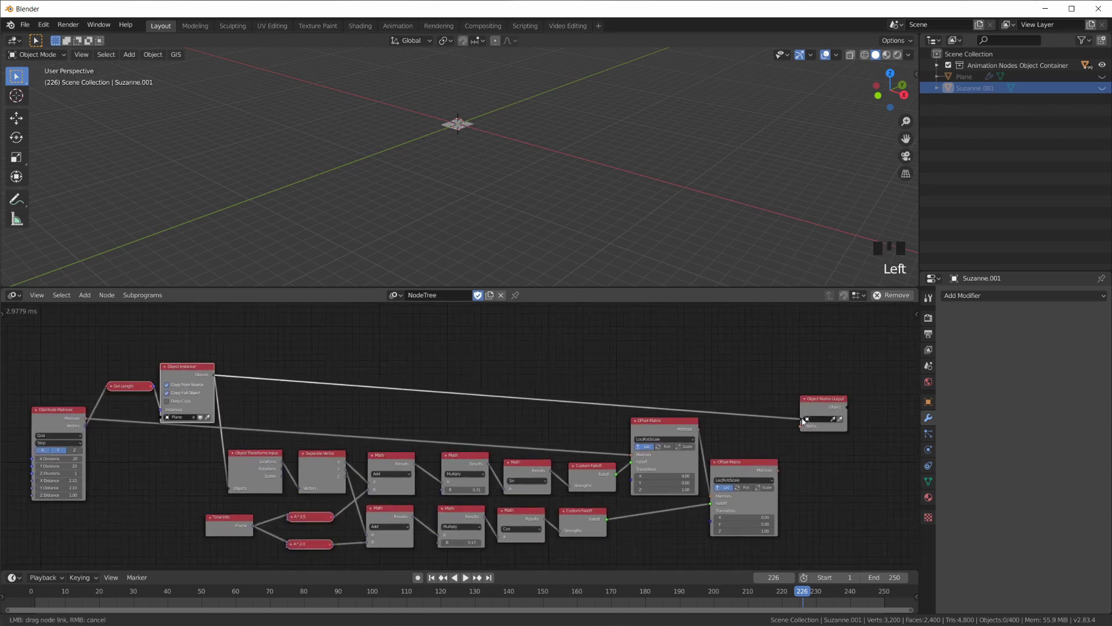
{"action": "left_click_drag", "start_coordinate": [778, 470], "coordinate": [827, 398]}
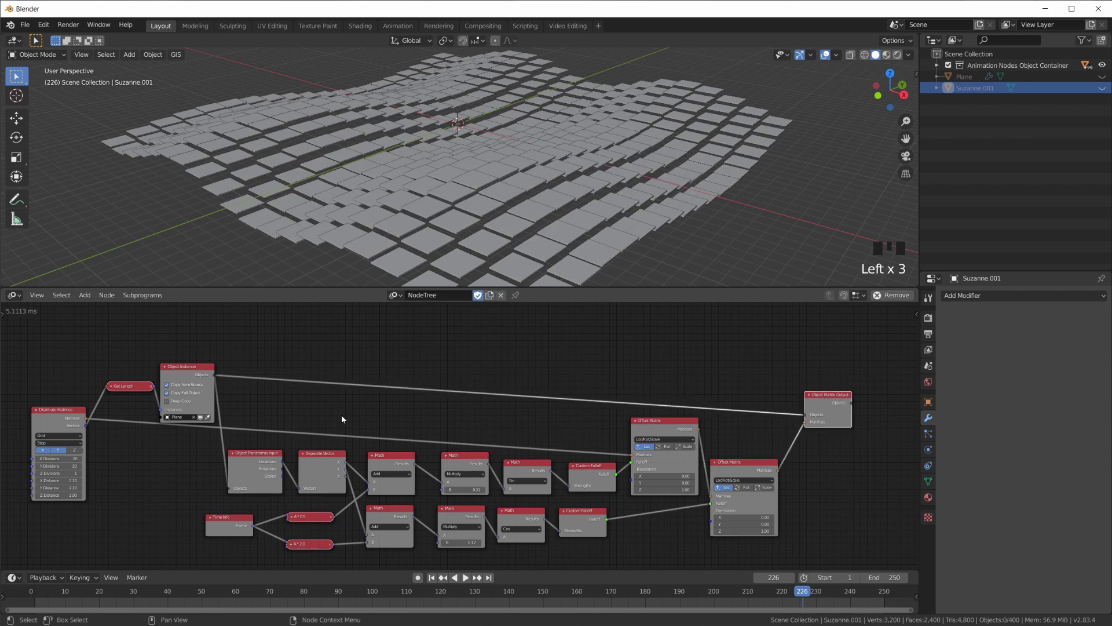
Step: Play the tile wave animation from the first frame and pause it
{"action": "scroll", "coordinate": [342, 414], "scroll_direction": "up", "scroll_amount": 2}
{"action": "middle_click_drag", "start_coordinate": [611, 492], "coordinate": [606, 445]}
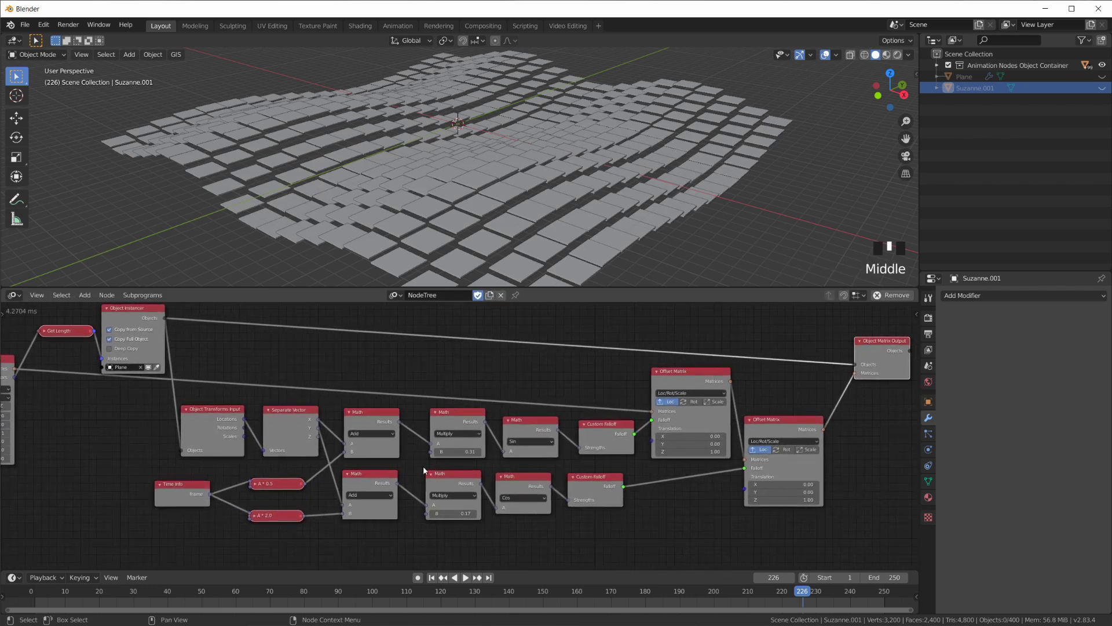
{"action": "mouse_move", "coordinate": [534, 155]}
{"action": "middle_mouse_down"}
{"action": "mouse_move", "coordinate": [707, 197]}
{"action": "mouse_move", "coordinate": [528, 151]}
{"action": "middle_mouse_up"}
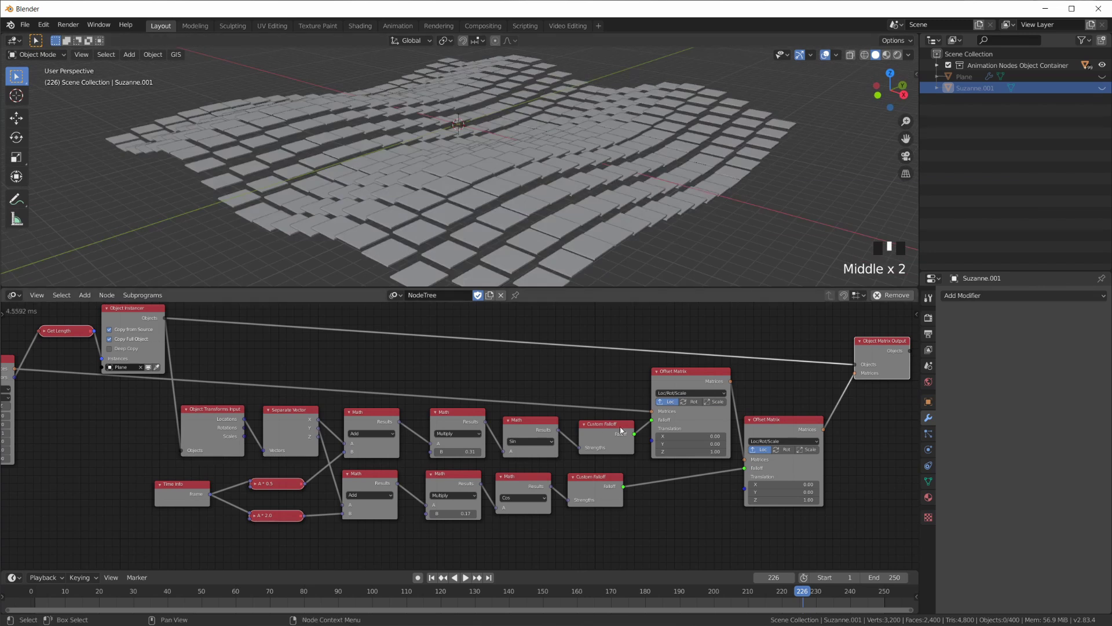
{"action": "left_click", "coordinate": [432, 577]}
{"action": "left_click", "coordinate": [465, 577]}
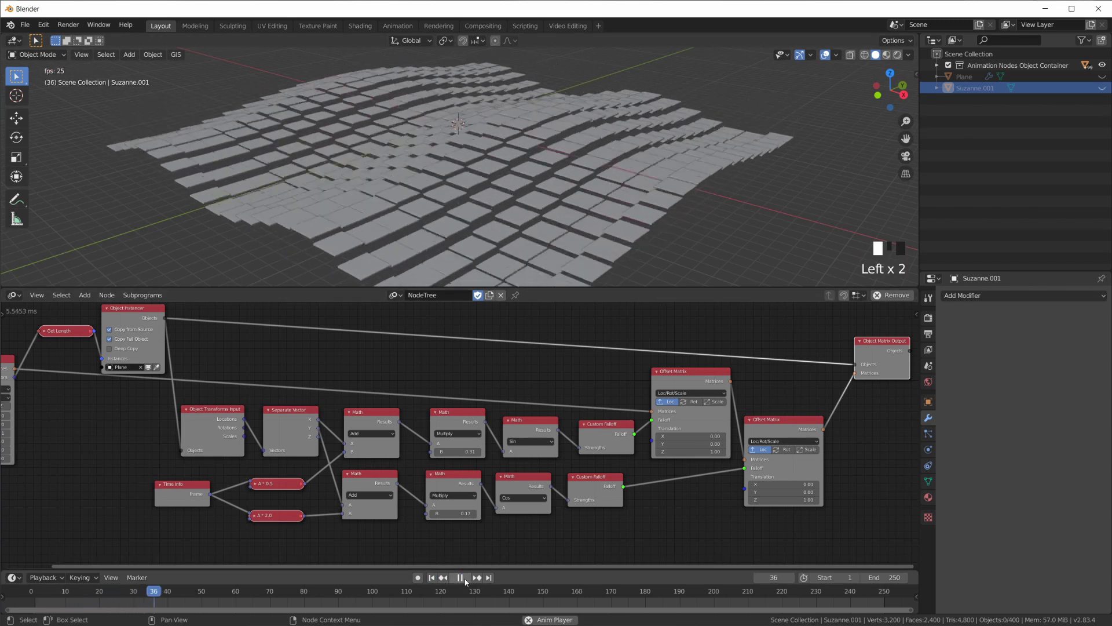
{"action": "left_click", "coordinate": [463, 579]}
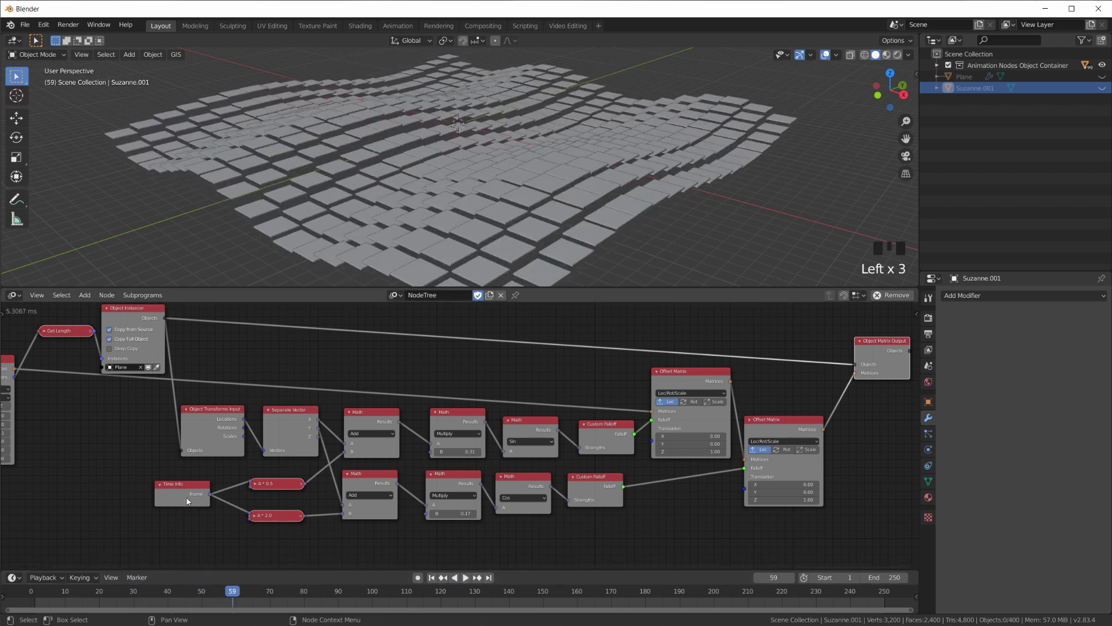
Step: Examine the node tree from Distribute Matrices through the two Offset Matrix nodes to Object Matrix Output
{"action": "scroll", "coordinate": [550, 476], "scroll_direction": "up", "scroll_amount": 1}
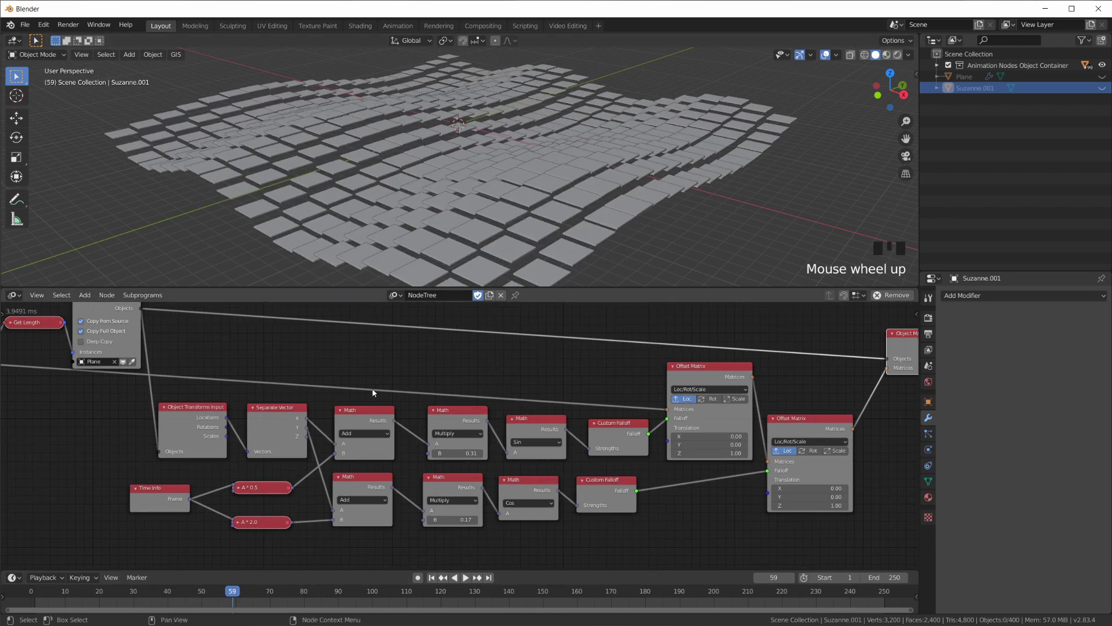
{"action": "scroll", "coordinate": [366, 381], "scroll_direction": "down", "scroll_amount": 3}
{"action": "middle_click_drag", "start_coordinate": [366, 381], "coordinate": [336, 422]}
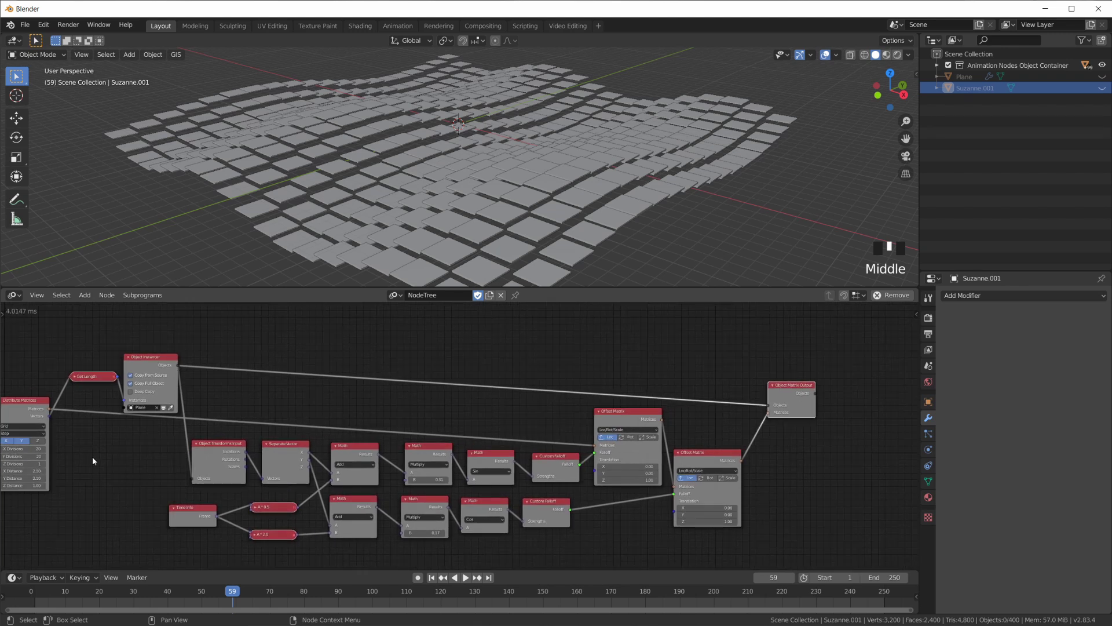
{"action": "scroll", "coordinate": [190, 446], "scroll_direction": "up", "scroll_amount": 2}
{"action": "left_click_drag", "start_coordinate": [823, 386], "coordinate": [805, 384]}
{"action": "middle_click_drag", "start_coordinate": [192, 385], "coordinate": [257, 362]}
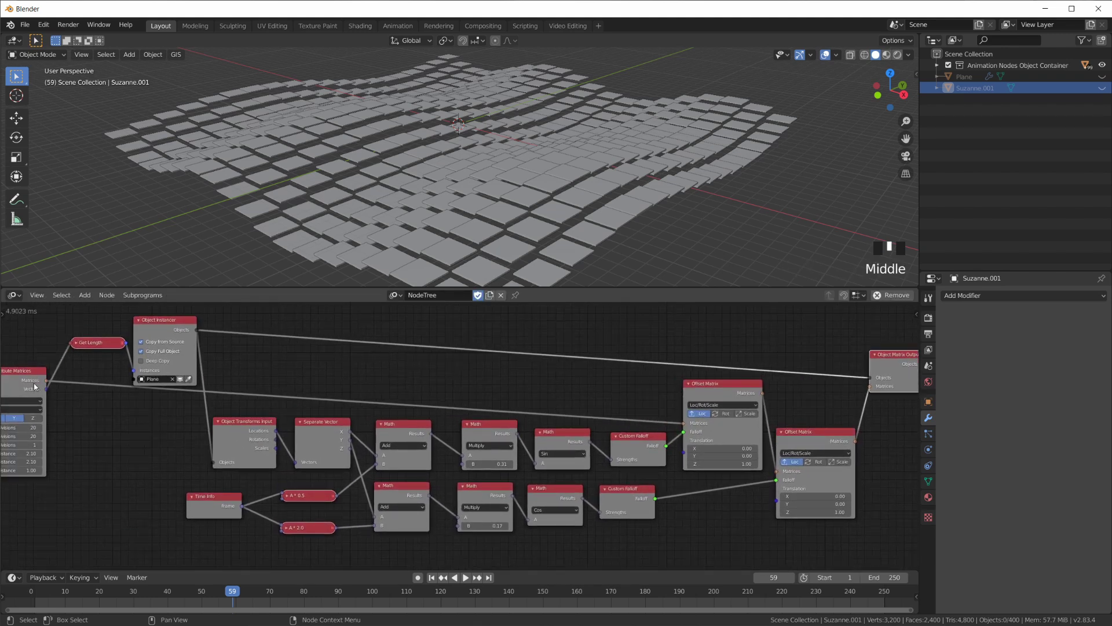
{"action": "middle_click_drag", "start_coordinate": [890, 364], "coordinate": [751, 356]}
{"action": "mouse_move", "coordinate": [752, 356]}
{"action": "left_mouse_down"}
{"action": "mouse_move", "coordinate": [753, 339]}
{"action": "mouse_move", "coordinate": [765, 341]}
{"action": "left_mouse_up"}
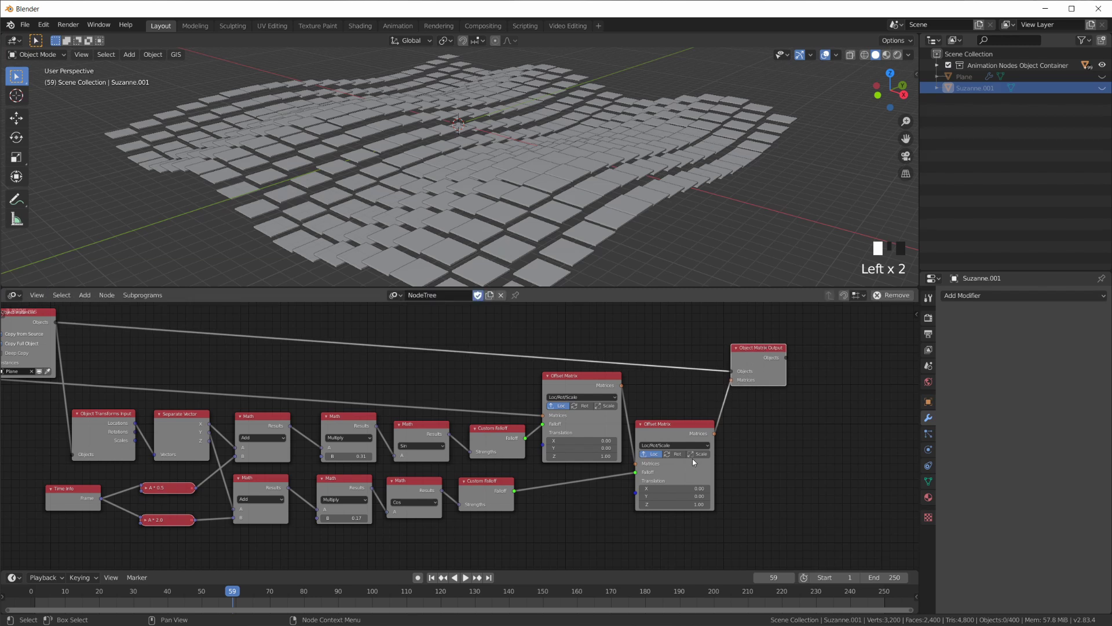
{"action": "scroll", "coordinate": [692, 457], "scroll_direction": "down", "scroll_amount": 1}
{"action": "middle_click_drag", "start_coordinate": [692, 458], "coordinate": [740, 447]}
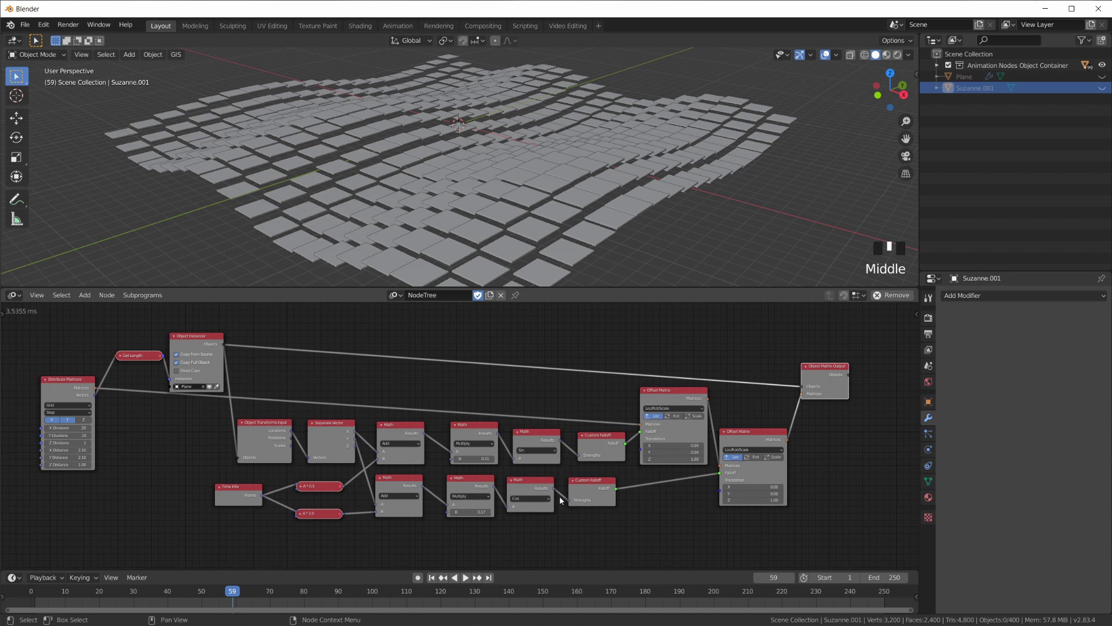
{"action": "middle_click_drag", "start_coordinate": [561, 501], "coordinate": [524, 499]}
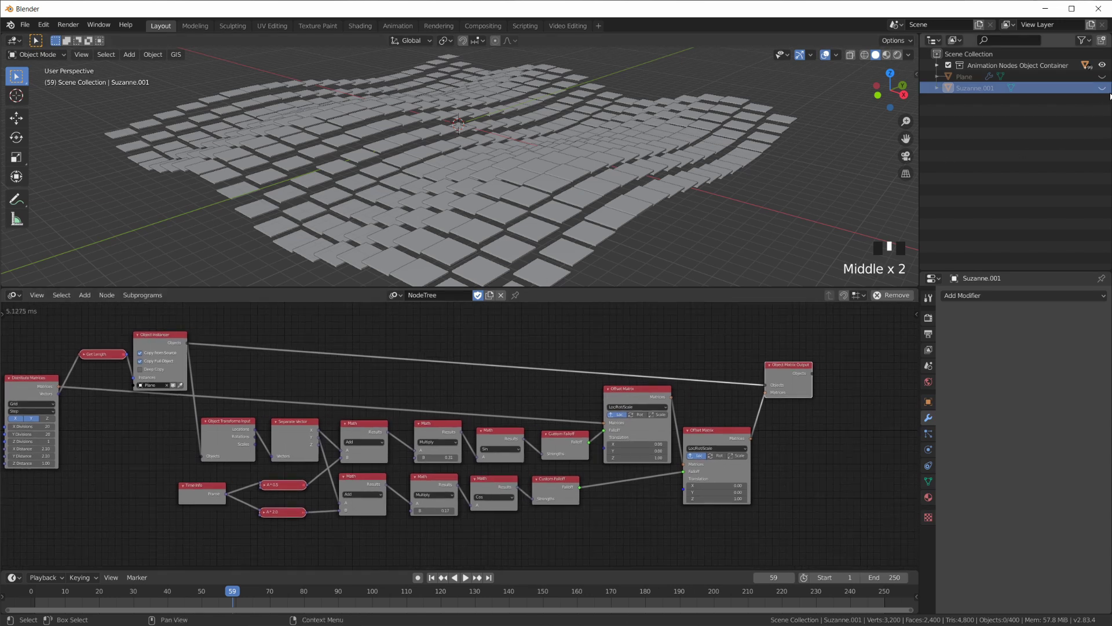
Step: Unhide Suzanne.001 and add an Object Controller Falloff node below the second Offset Matrix node
{"action": "scroll", "coordinate": [506, 139], "scroll_direction": "up", "scroll_amount": 3}
{"action": "middle_click_drag", "start_coordinate": [506, 139], "coordinate": [514, 218]}
{"action": "middle_click_drag", "start_coordinate": [772, 460], "coordinate": [617, 435]}
{"action": "scroll", "coordinate": [653, 468], "scroll_direction": "up", "scroll_amount": 3}
{"action": "key", "text": "shift+a"}
{"action": "mouse_move", "coordinate": [614, 394]}
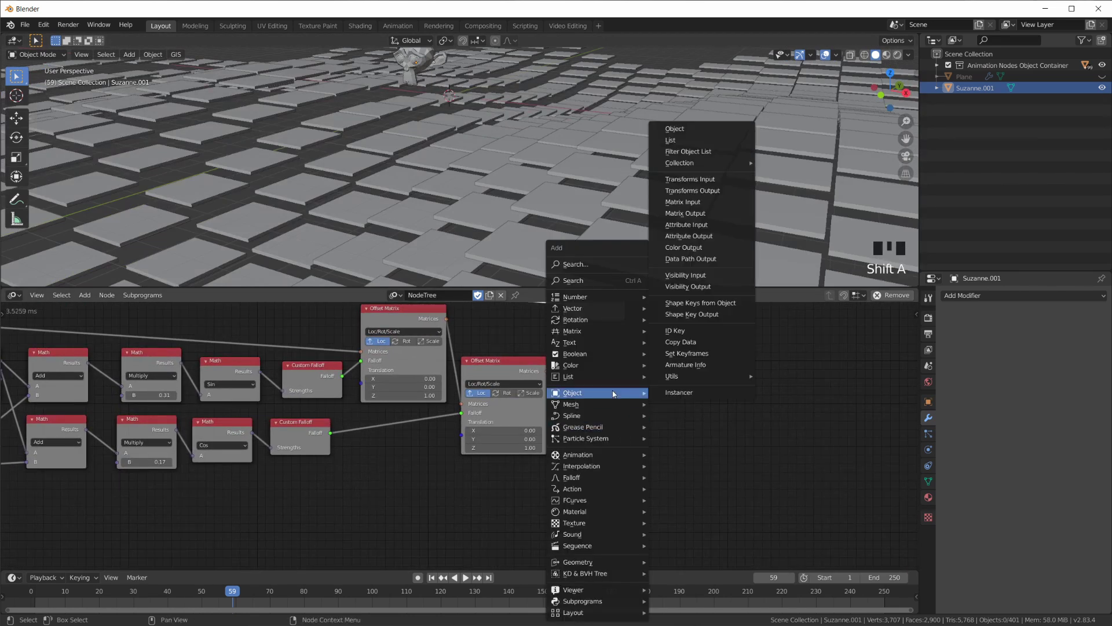
{"action": "mouse_move", "coordinate": [605, 481]}
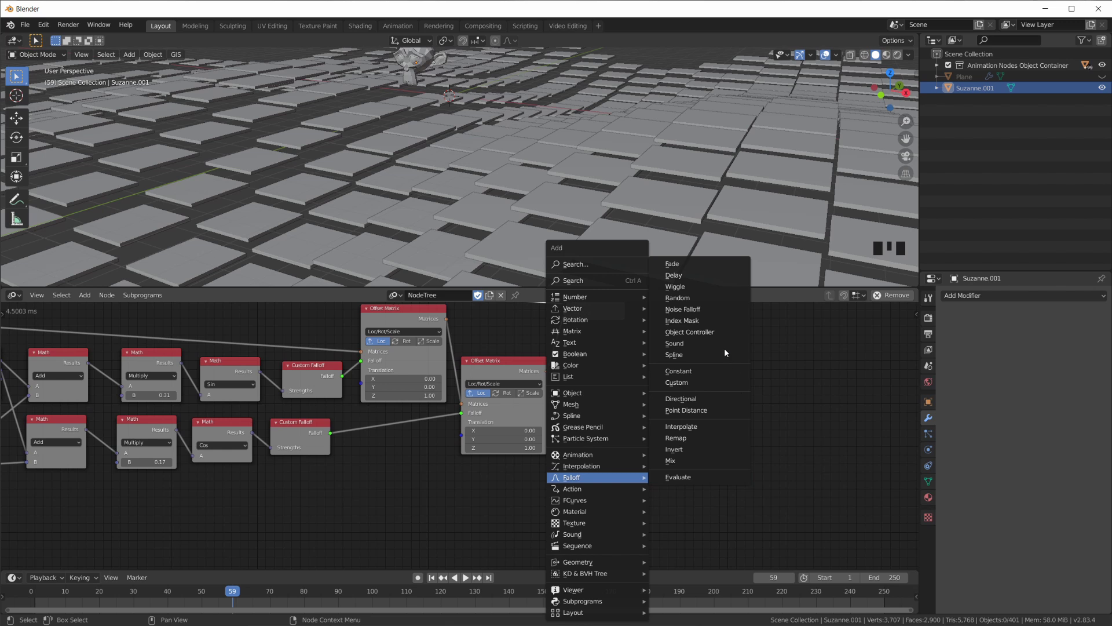
{"action": "left_click", "coordinate": [721, 332]}
{"action": "left_click", "coordinate": [513, 510]}
Step: Assign Suzanne.001 as the controller of the Object Controller Falloff node and set its Falloff Width to 5
{"action": "left_click", "coordinate": [513, 509]}
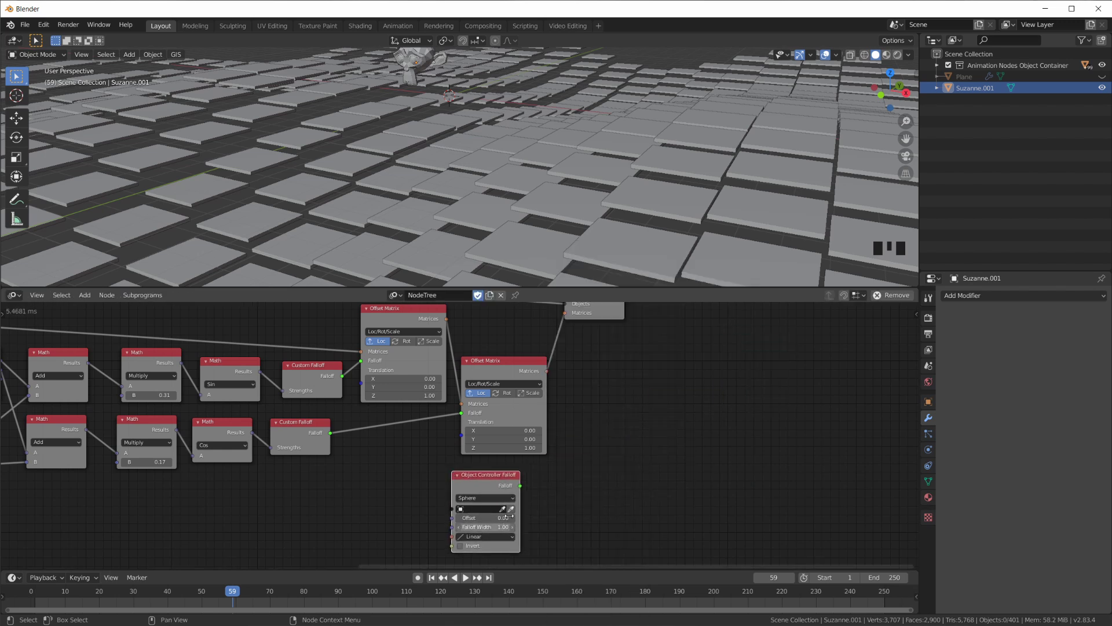
{"action": "scroll", "coordinate": [565, 531], "scroll_direction": "up", "scroll_amount": 2}
{"action": "middle_click_drag", "start_coordinate": [643, 520], "coordinate": [612, 489]}
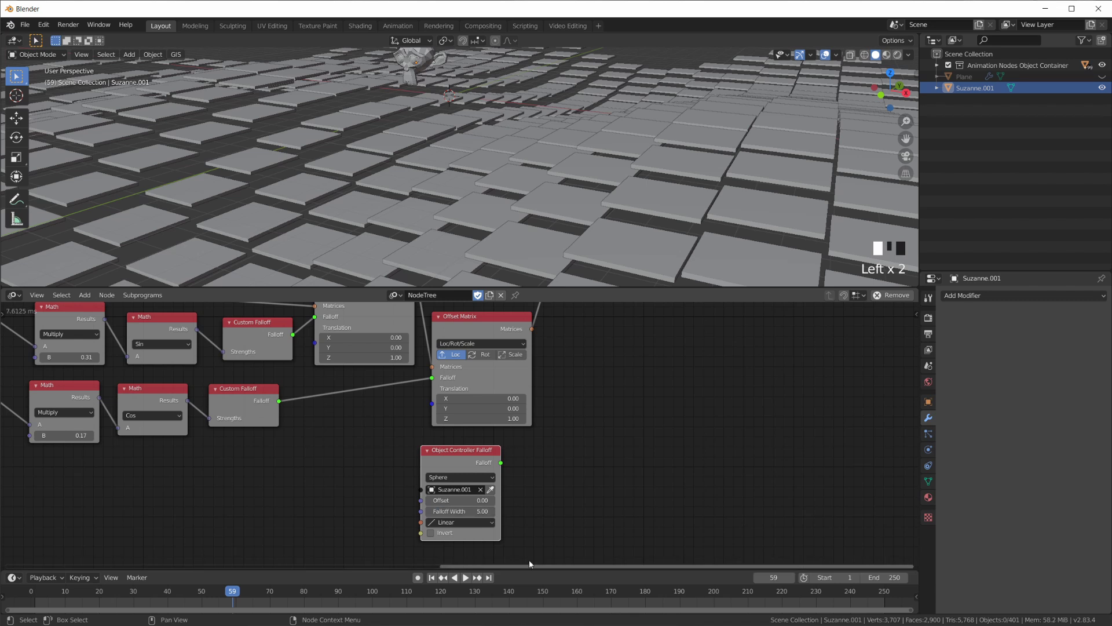
Step: Move Object Matrix Output farther along and insert a duplicate of the second Offset Matrix node on the link leading into it
{"action": "scroll", "coordinate": [647, 391], "scroll_direction": "down", "scroll_amount": 2}
{"action": "middle_click_drag", "start_coordinate": [621, 400], "coordinate": [517, 439]}
{"action": "scroll", "coordinate": [502, 364], "scroll_direction": "down", "scroll_amount": 2}
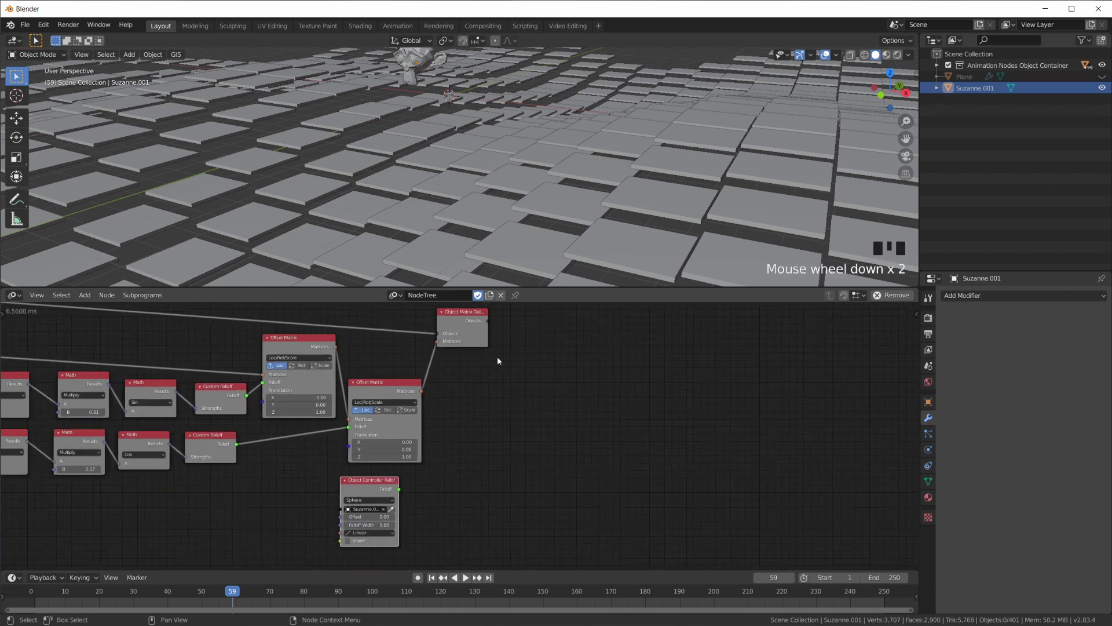
{"action": "left_click_drag", "start_coordinate": [460, 318], "coordinate": [603, 319]}
{"action": "left_click", "coordinate": [376, 382]}
{"action": "key", "text": "shift+d"}
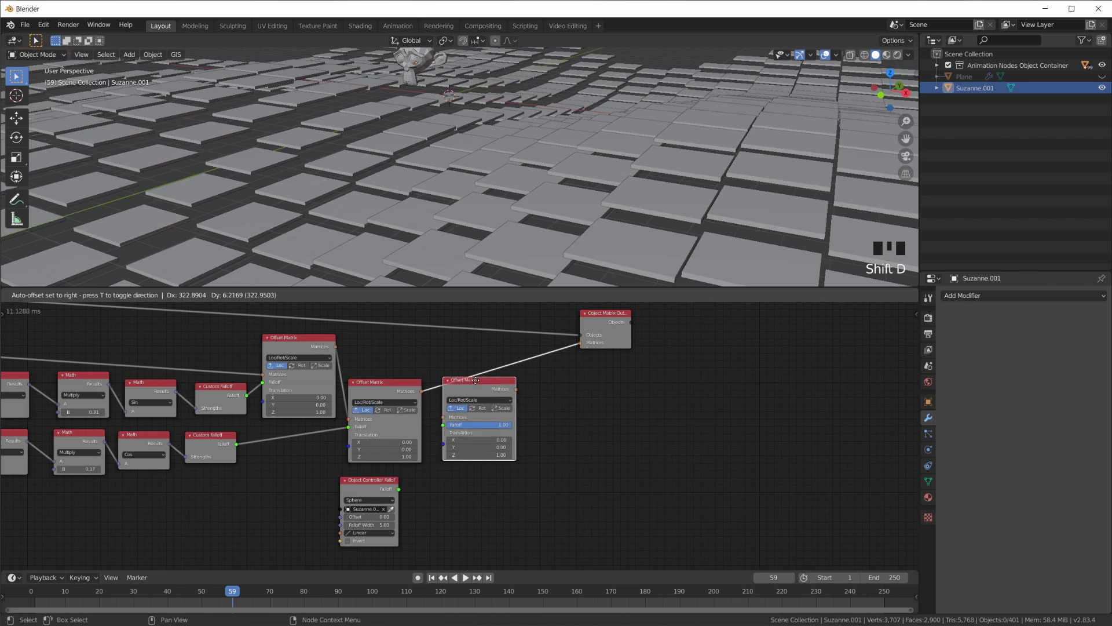
{"action": "left_click", "coordinate": [481, 390]}
{"action": "left_click_drag", "start_coordinate": [498, 385], "coordinate": [500, 414]}
Step: Switch the new Offset Matrix node from location to rotation and set its Y rotation to 180°
{"action": "scroll", "coordinate": [470, 434], "scroll_direction": "up", "scroll_amount": 4}
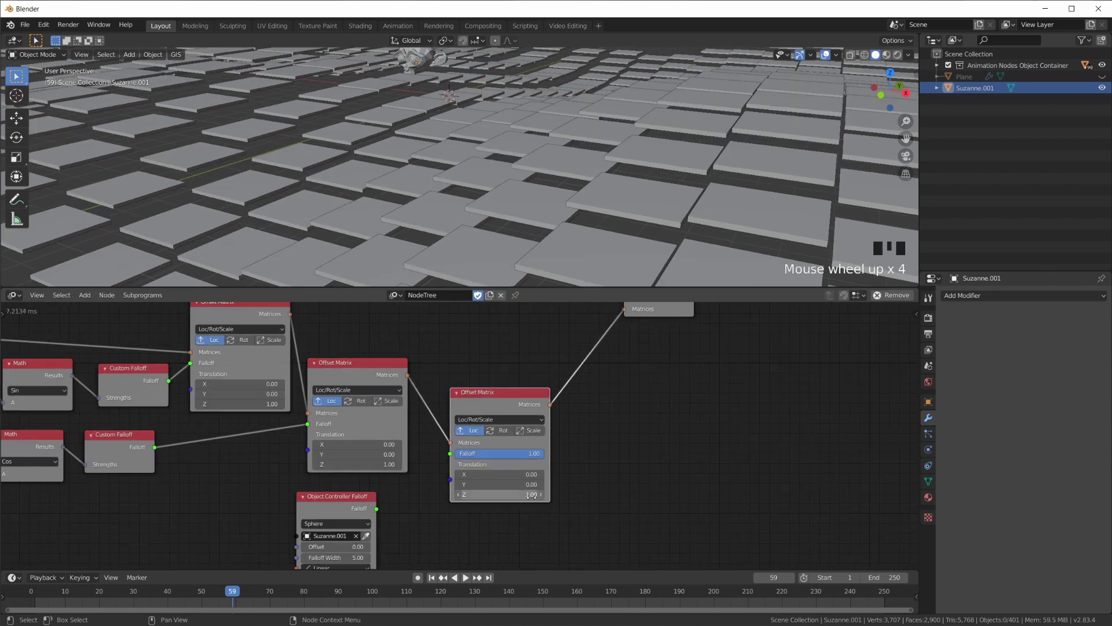
{"action": "middle_click_drag", "start_coordinate": [517, 487], "coordinate": [547, 427]}
{"action": "left_click", "coordinate": [502, 372]}
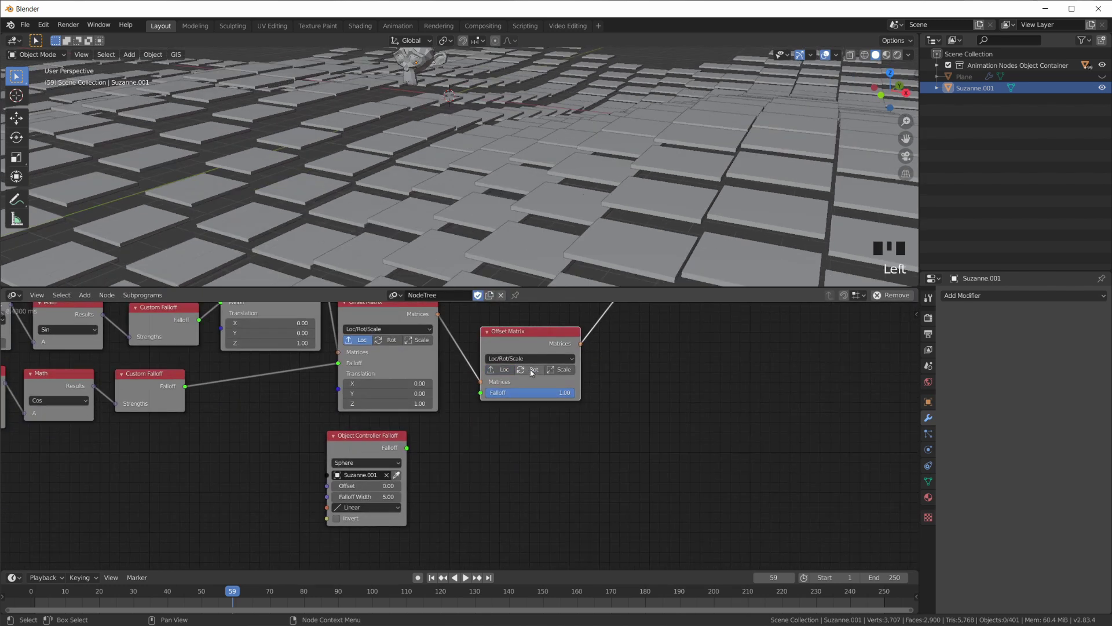
{"action": "left_click", "coordinate": [530, 370]}
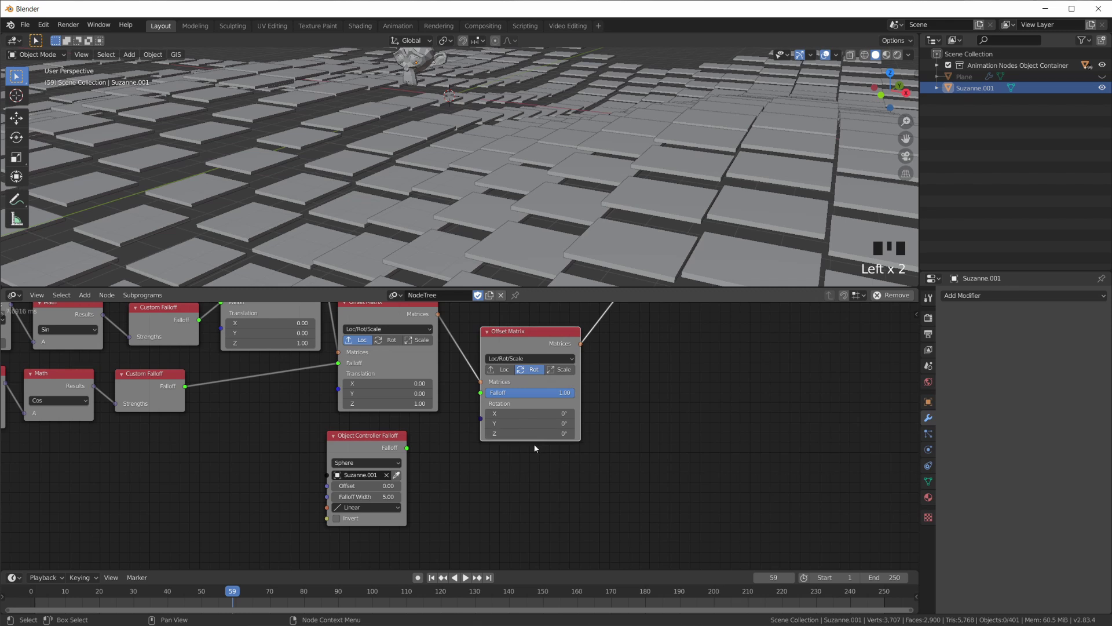
{"action": "left_click", "coordinate": [529, 427]}
{"action": "type", "text": "180"}
{"action": "key", "text": "Return"}
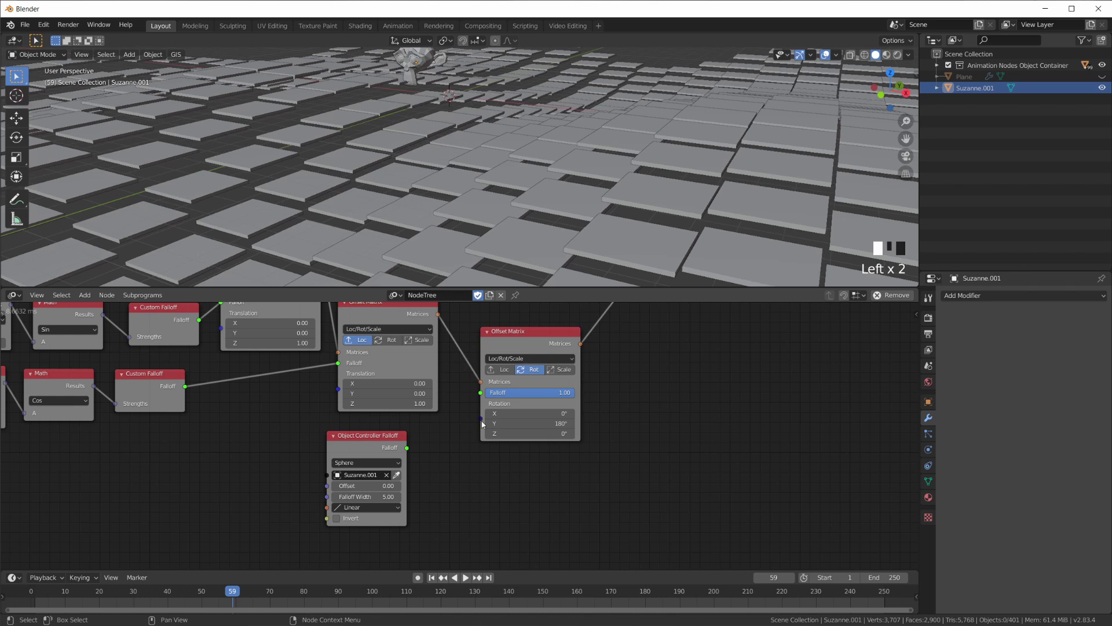
Step: Link the Object Controller Falloff output to the Falloff input of the rotation Offset Matrix node
{"action": "left_click_drag", "start_coordinate": [484, 399], "coordinate": [480, 393]}
{"action": "left_click_drag", "start_coordinate": [386, 450], "coordinate": [401, 454]}
{"action": "scroll", "coordinate": [452, 174], "scroll_direction": "down", "scroll_amount": 3}
{"action": "middle_click_drag", "start_coordinate": [440, 174], "coordinate": [449, 194]}
Step: Set the Object Controller Falloff's Falloff Width to 10 and its interpolation to Exponential
{"action": "type", "text": "10"}
{"action": "key", "text": "Return"}
{"action": "scroll", "coordinate": [428, 514], "scroll_direction": "up", "scroll_amount": 1}
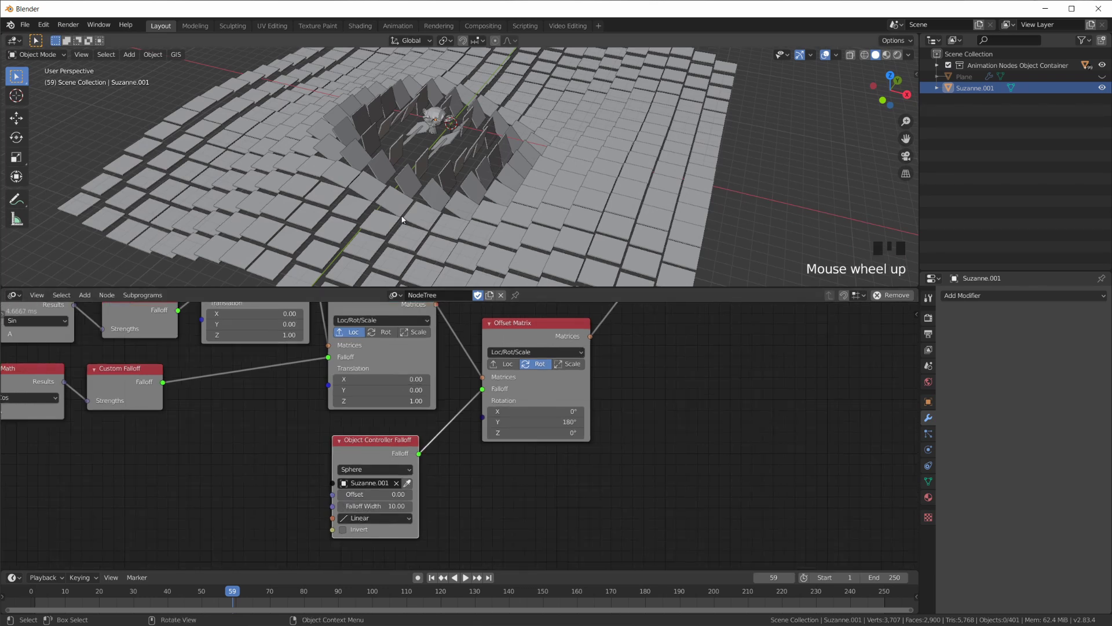
{"action": "left_click", "coordinate": [382, 518]}
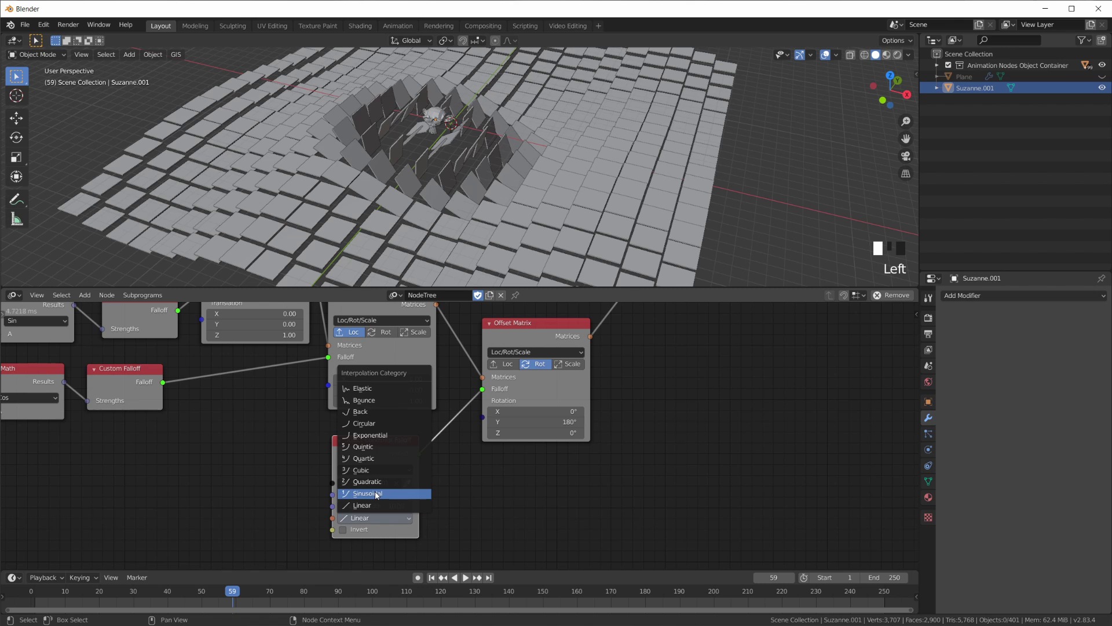
{"action": "left_click", "coordinate": [380, 435]}
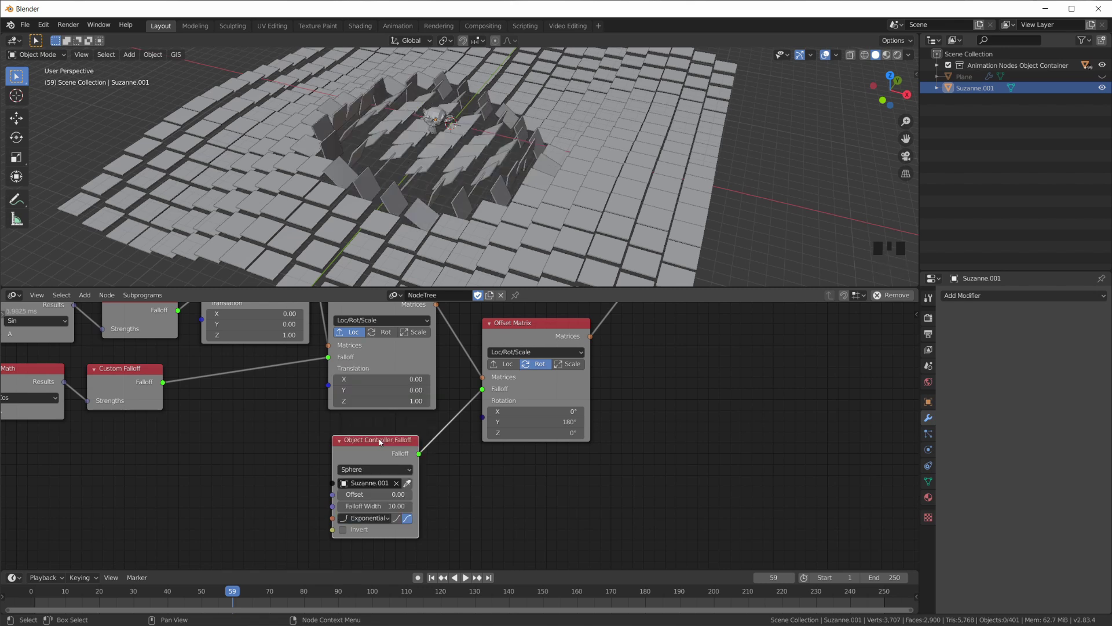
Step: Play the animation and move Suzanne across the tile grid to preview the flipping tiles
{"action": "scroll", "coordinate": [499, 165], "scroll_direction": "up", "scroll_amount": 3}
{"action": "middle_click_drag", "start_coordinate": [499, 166], "coordinate": [500, 188]}
{"action": "key", "text": "space"}
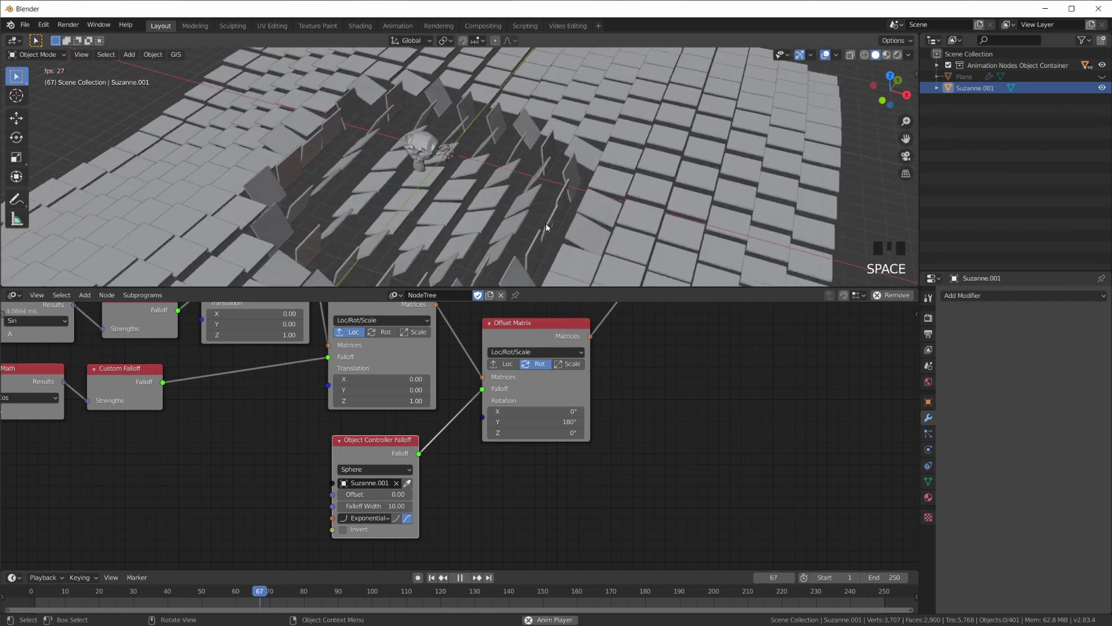
{"action": "middle_click_drag", "start_coordinate": [546, 223], "coordinate": [468, 184]}
{"action": "key", "text": "g"}
{"action": "left_click", "coordinate": [422, 133]}
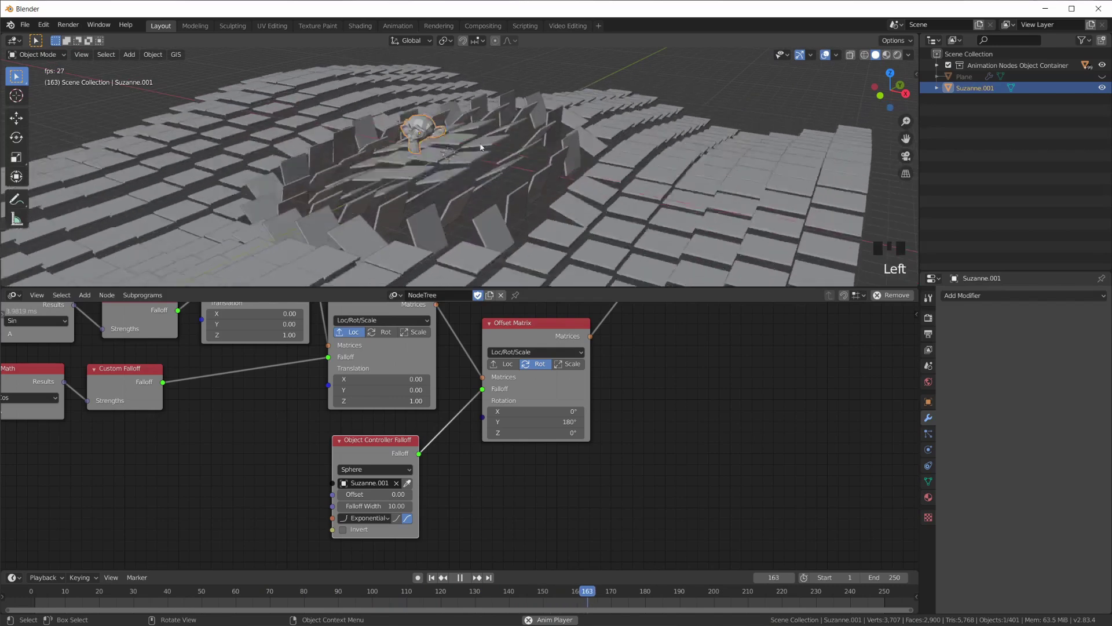
{"action": "key", "text": "g"}
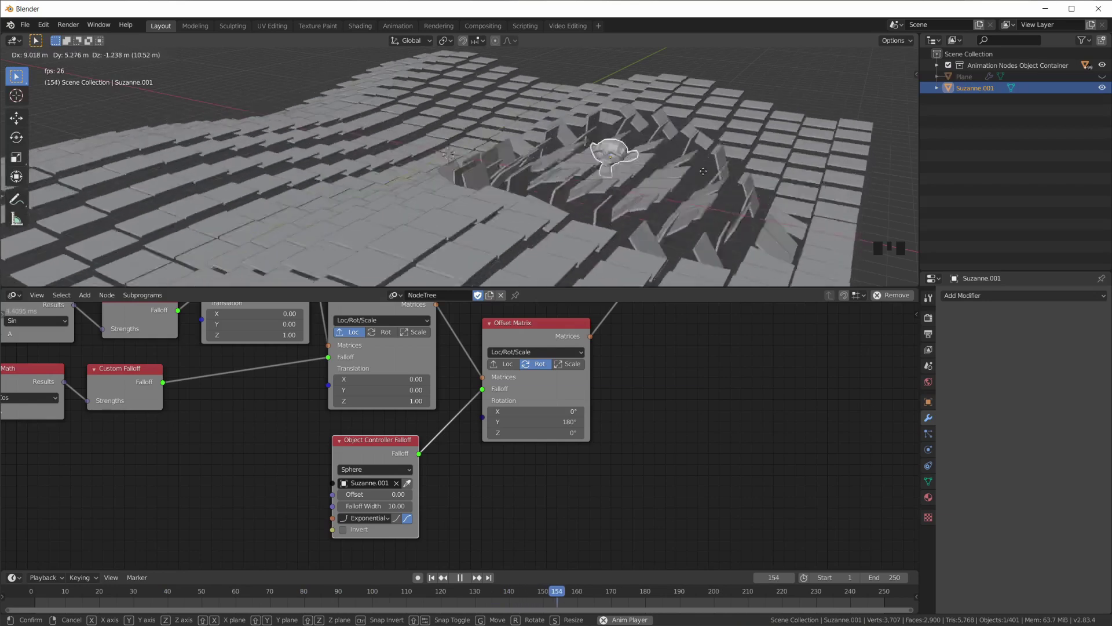
{"action": "left_click", "coordinate": [539, 185]}
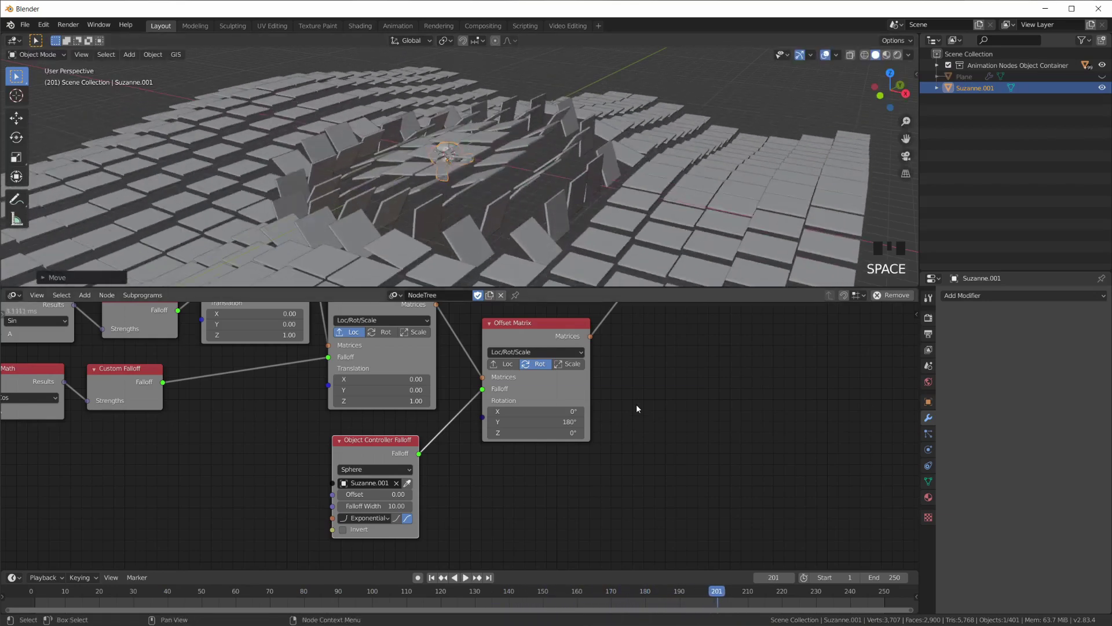
Step: Turn off the node tree's Always auto-execution option and test it by moving Suzanne during playback
{"action": "key", "text": "n"}
{"action": "left_click", "coordinate": [764, 326]}
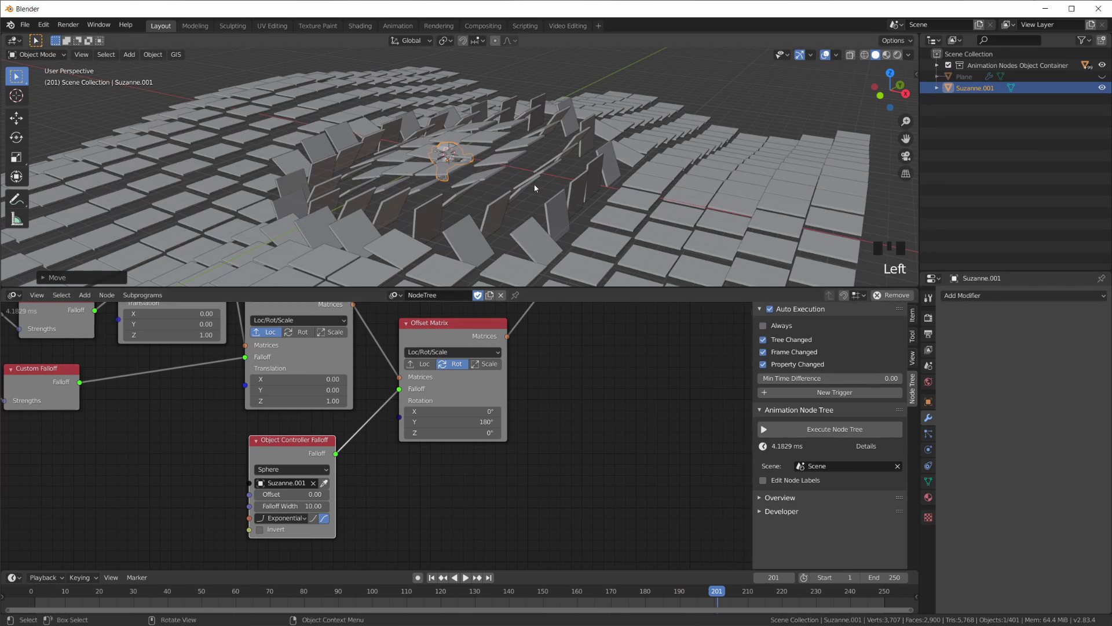
{"action": "key", "text": "space"}
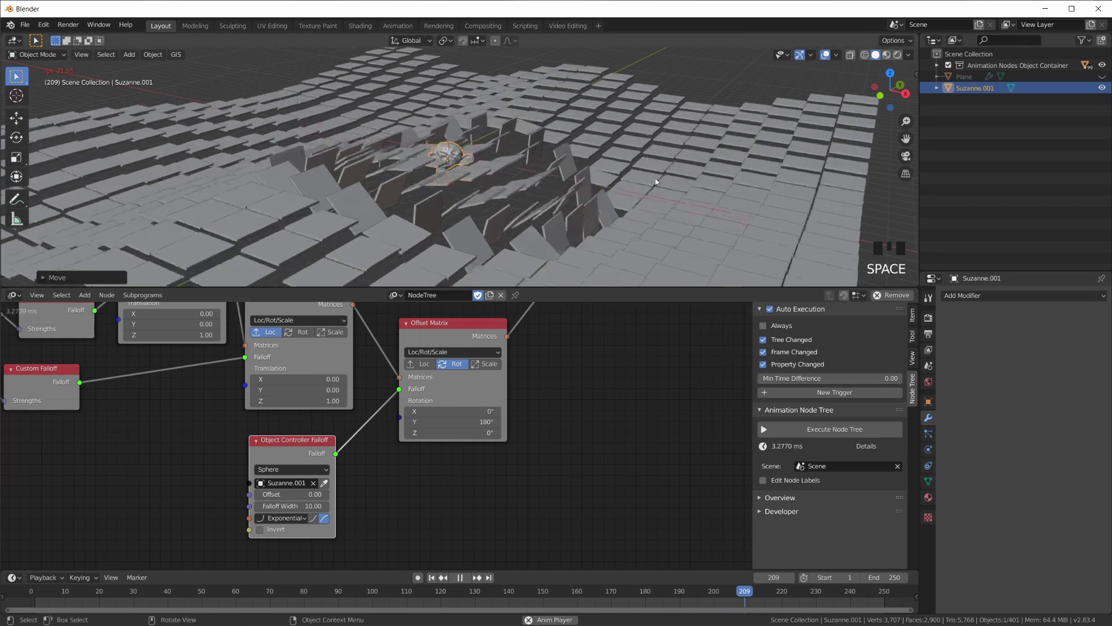
{"action": "key", "text": "g"}
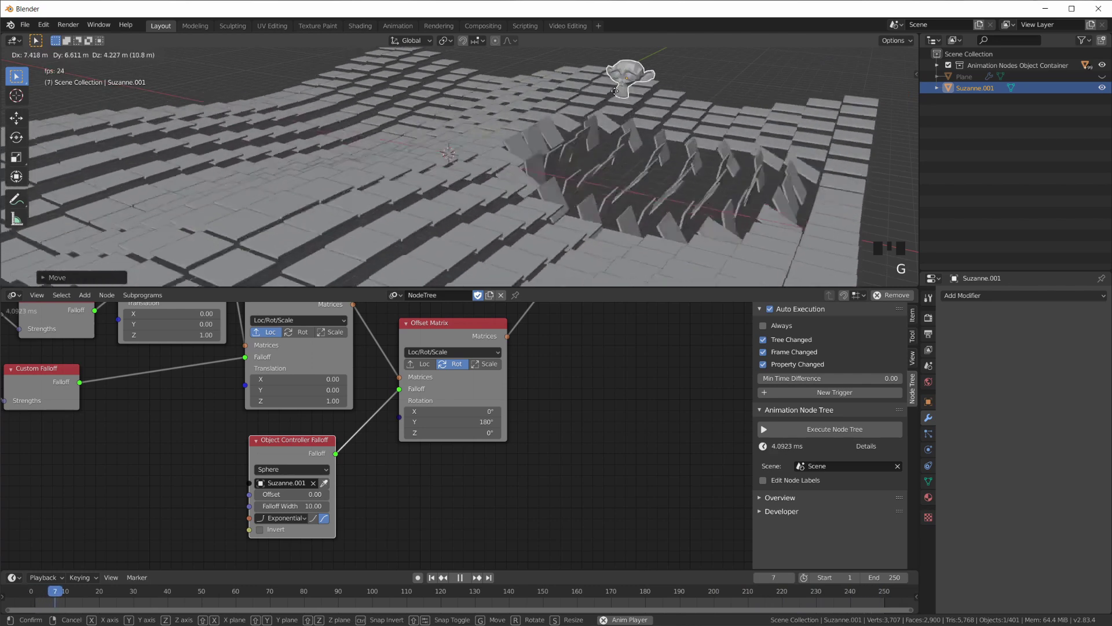
{"action": "left_click", "coordinate": [563, 129]}
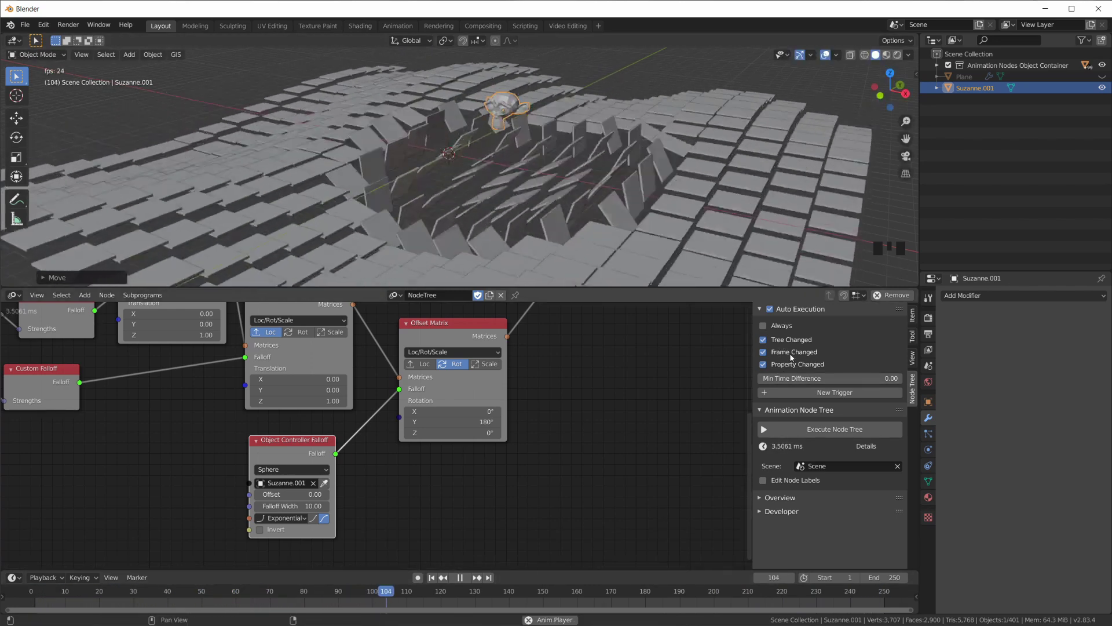
{"action": "key", "text": "space"}
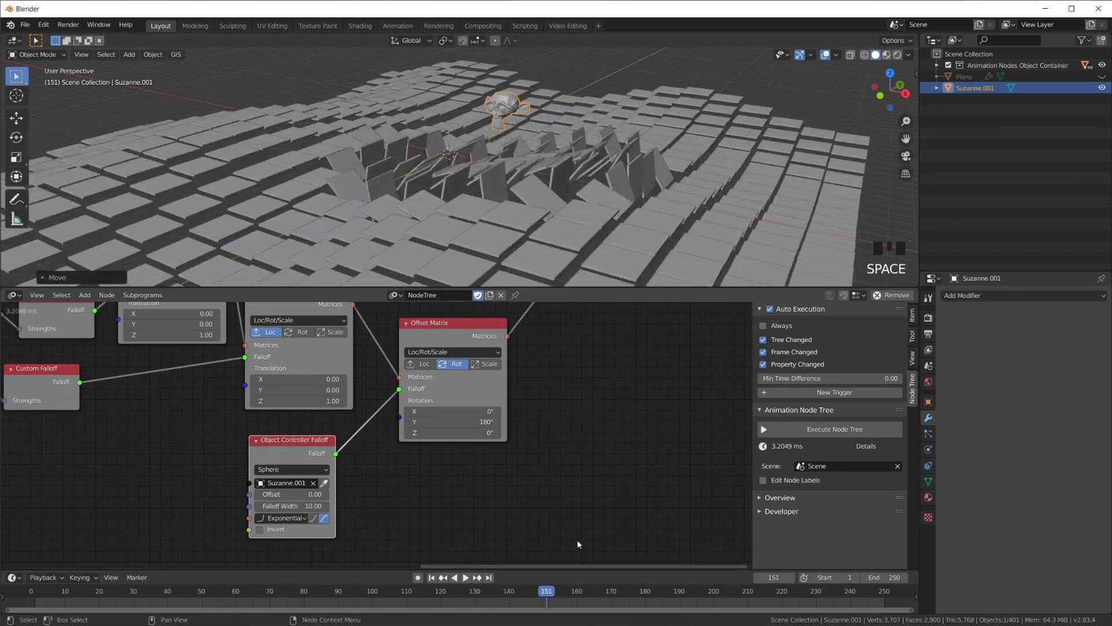
Step: Compare the tiles' response to moving Suzanne with playback stopped and with playback running
{"action": "key", "text": "g"}
{"action": "left_click", "coordinate": [533, 111]}
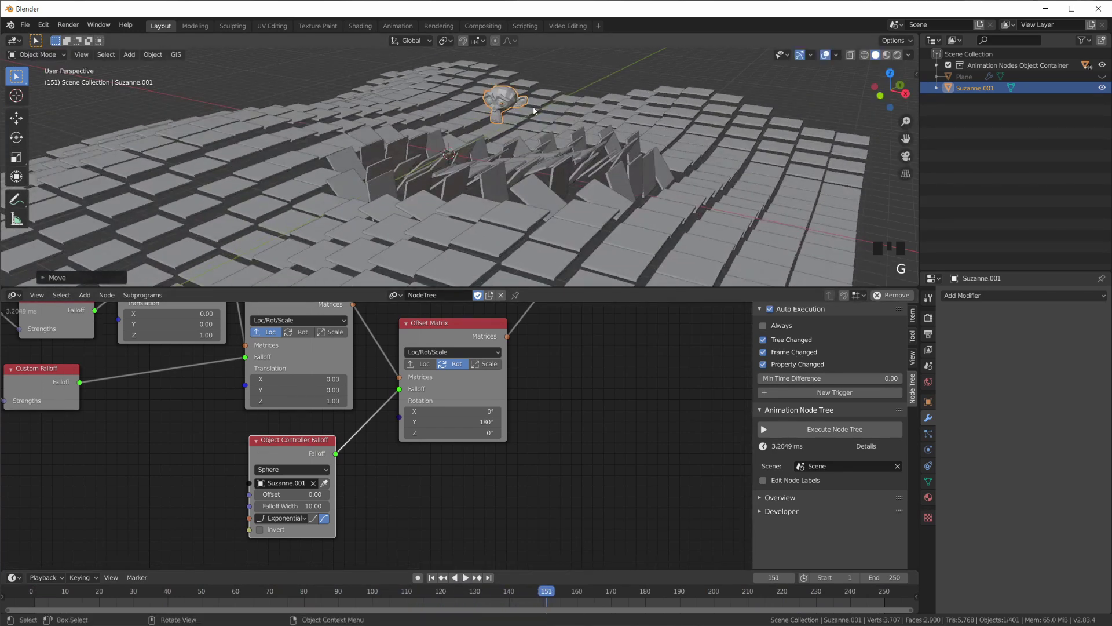
{"action": "key", "text": "space"}
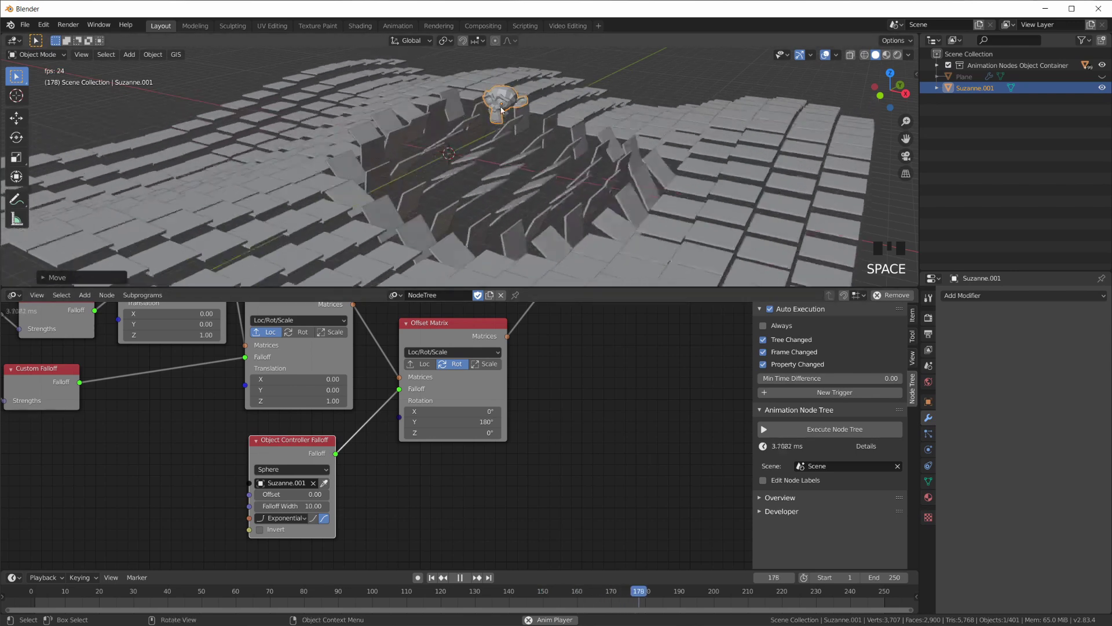
{"action": "key", "text": "g"}
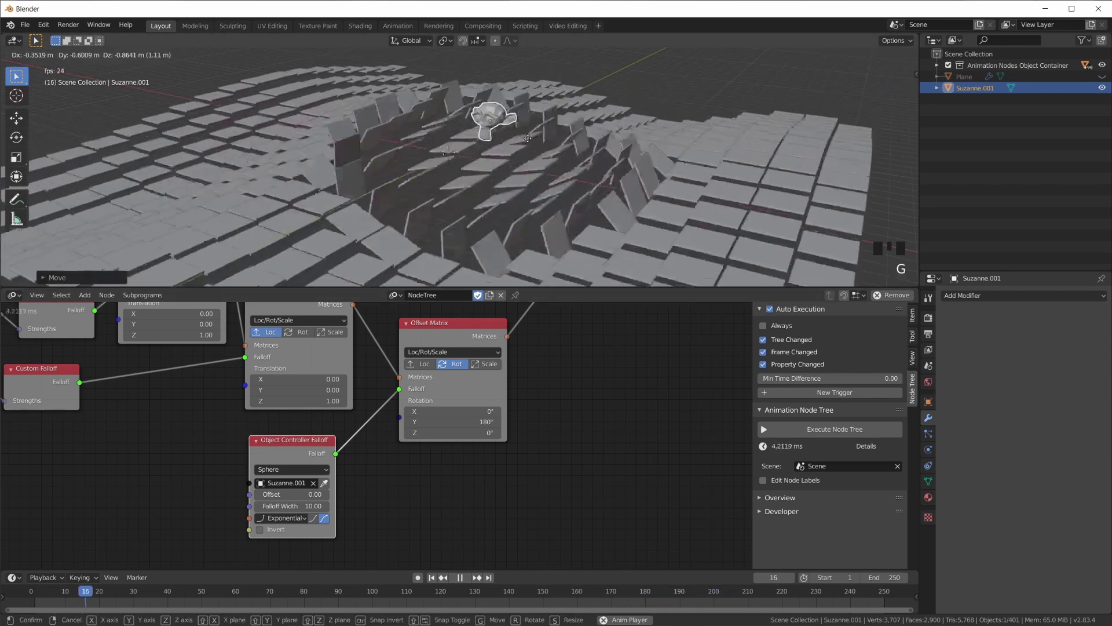
{"action": "left_click", "coordinate": [532, 141]}
{"action": "middle_click_drag", "start_coordinate": [532, 140], "coordinate": [548, 203]}
{"action": "key", "text": "space"}
{"action": "key", "text": "g"}
{"action": "left_click", "coordinate": [533, 209]}
{"action": "key", "text": "space"}
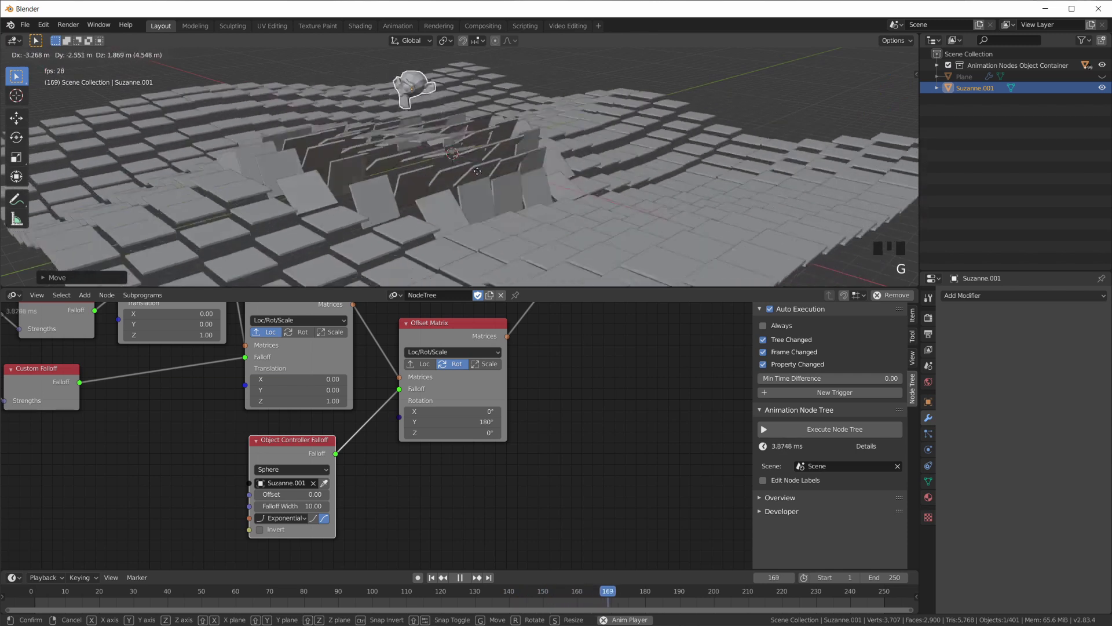
{"action": "middle_click_drag", "start_coordinate": [503, 177], "coordinate": [512, 148]}
{"action": "key", "text": "space"}
Step: Delete the Suzanne object from the scene
{"action": "scroll", "coordinate": [488, 162], "scroll_direction": "down", "scroll_amount": 2}
{"action": "key", "text": "x"}
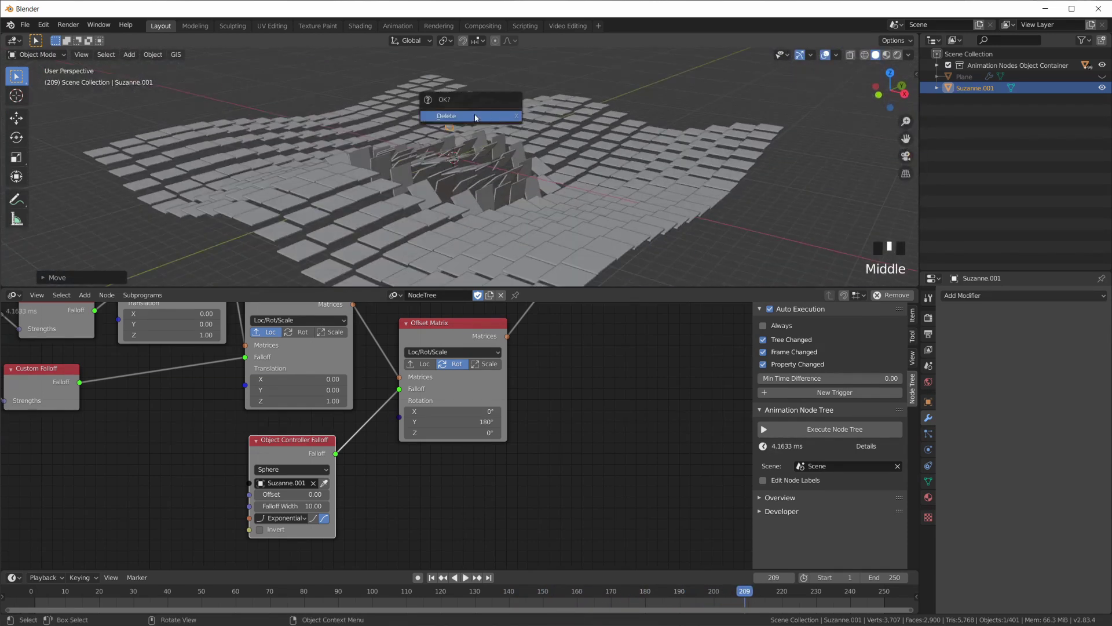
{"action": "left_click", "coordinate": [498, 118]}
Step: Add a Sphere empty at the world origin
{"action": "scroll", "coordinate": [510, 165], "scroll_direction": "up", "scroll_amount": 1}
{"action": "key", "text": "shift+a"}
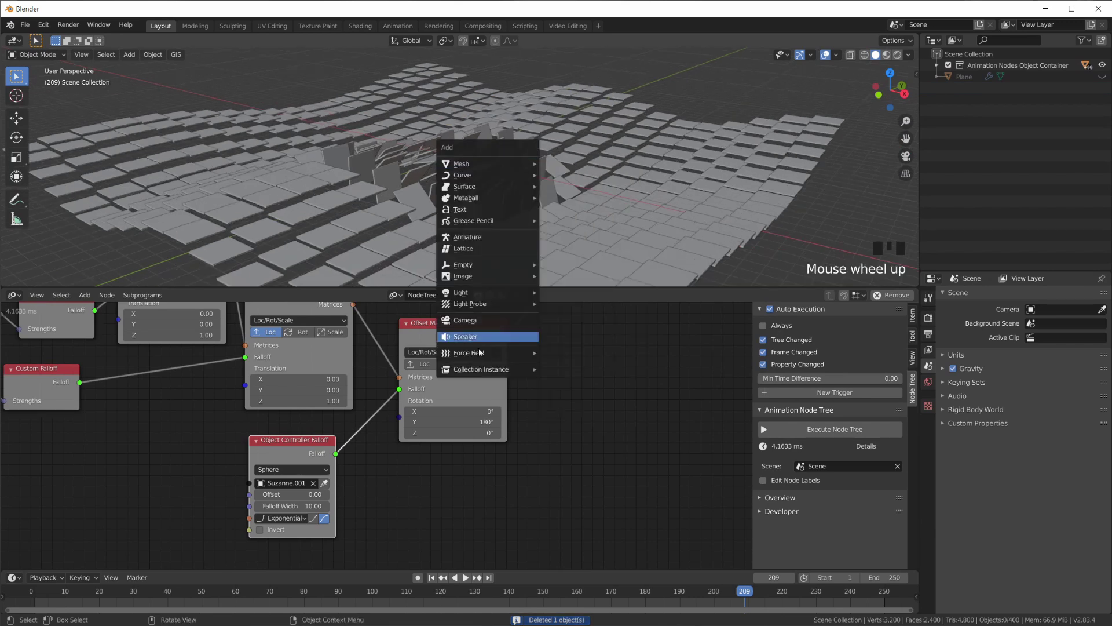
{"action": "mouse_move", "coordinate": [485, 266]}
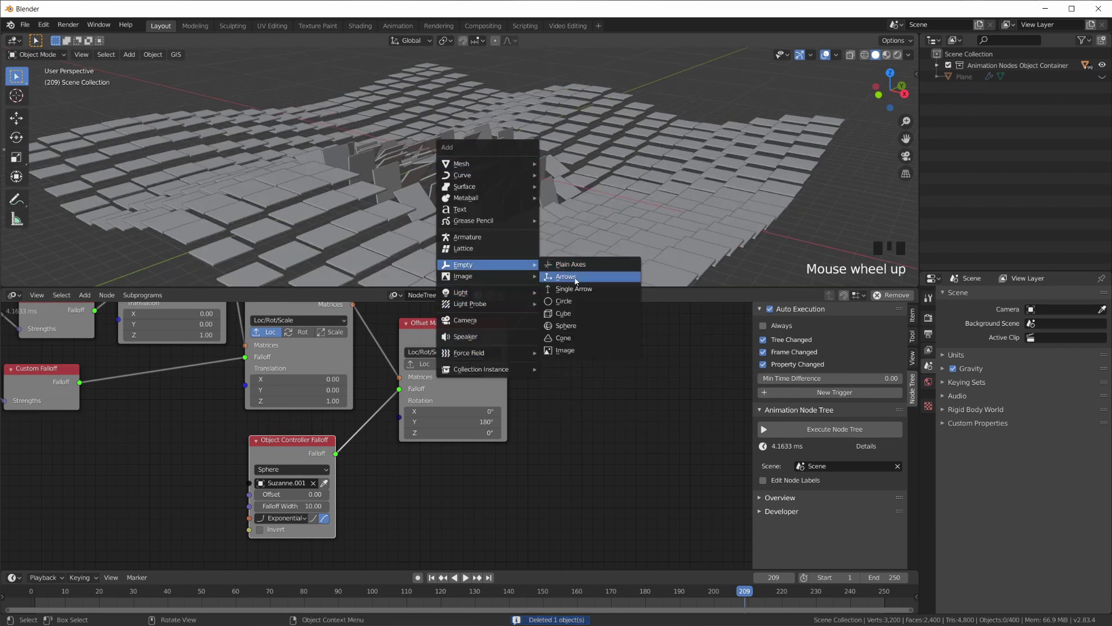
{"action": "left_click", "coordinate": [571, 325]}
{"action": "scroll", "coordinate": [502, 186], "scroll_direction": "up", "scroll_amount": 2}
{"action": "middle_click_drag", "start_coordinate": [492, 191], "coordinate": [542, 198]}
{"action": "scroll", "coordinate": [252, 550], "scroll_direction": "up", "scroll_amount": 2}
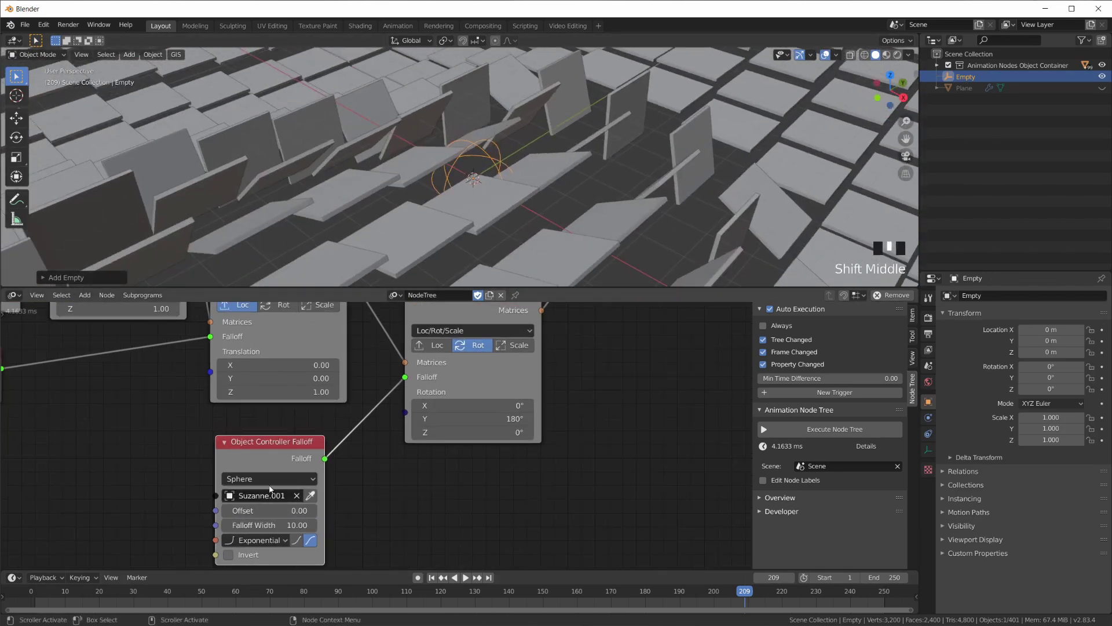
Step: Replace Suzanne with the Empty as the Object Controller Falloff's object and set its Falloff Width to 1
{"action": "left_click", "coordinate": [296, 496]}
{"action": "left_click", "coordinate": [311, 496]}
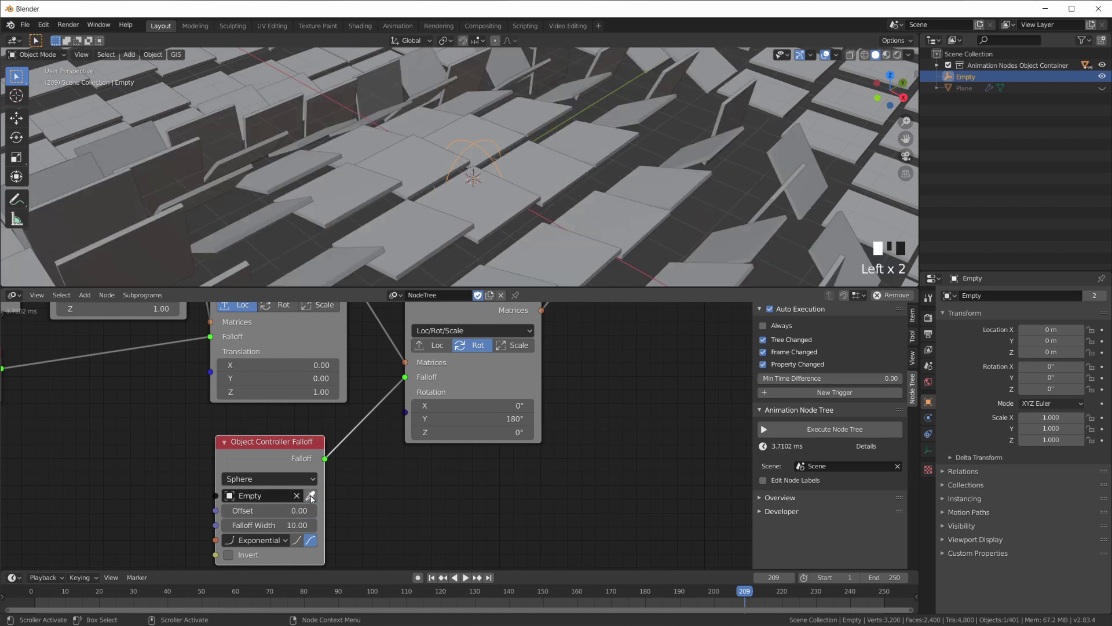
{"action": "scroll", "coordinate": [477, 173], "scroll_direction": "down", "scroll_amount": 6}
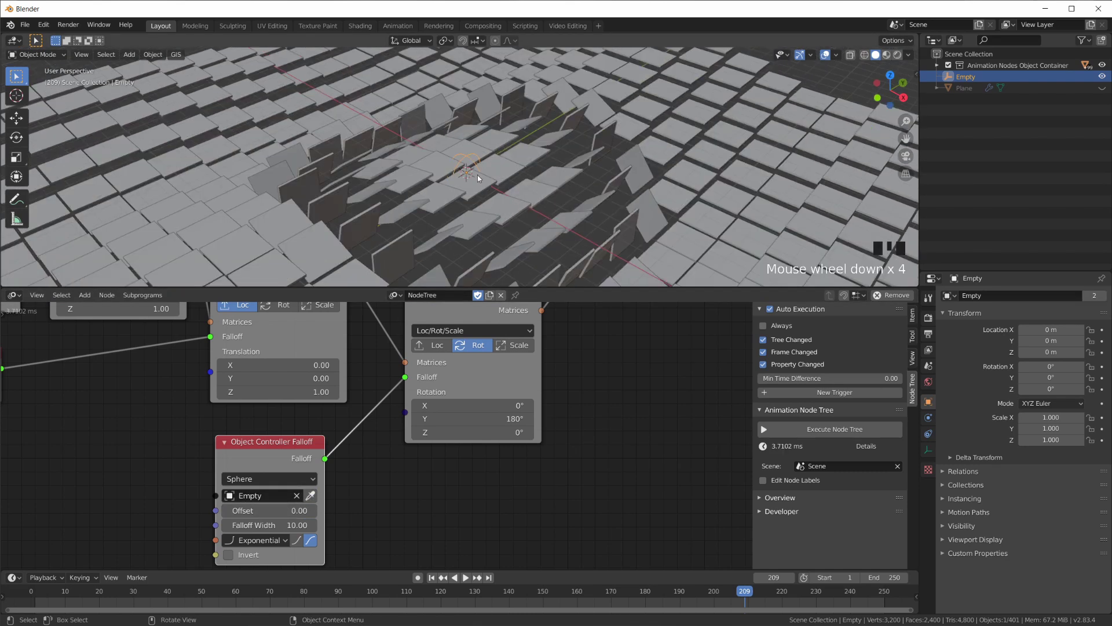
{"action": "scroll", "coordinate": [347, 548], "scroll_direction": "up", "scroll_amount": 1}
{"action": "middle_click_drag", "start_coordinate": [347, 548], "coordinate": [418, 513]}
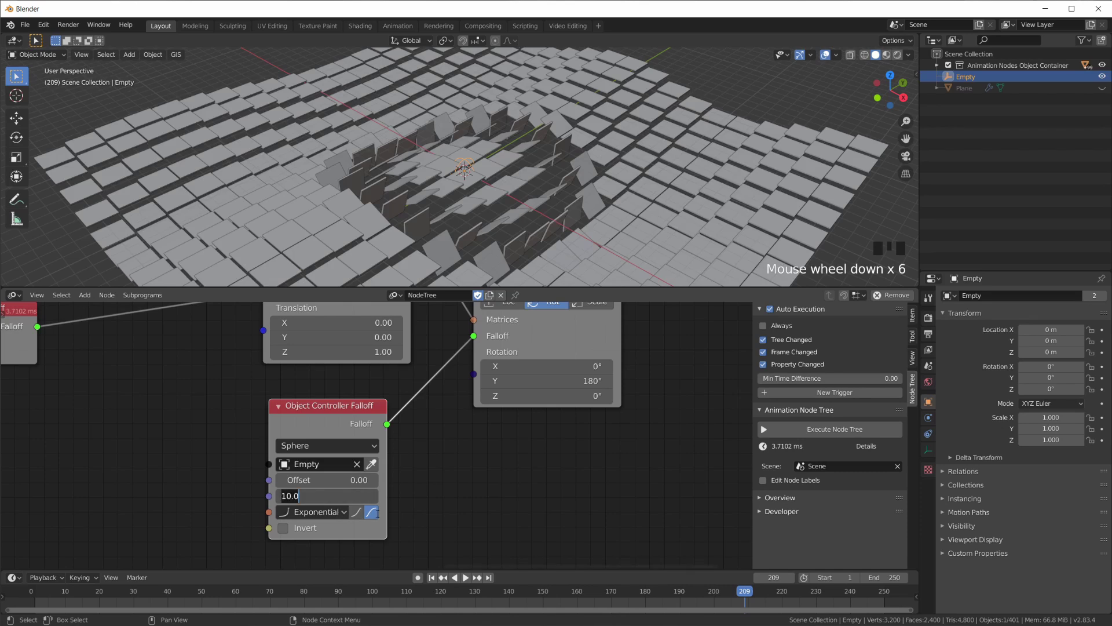
{"action": "key", "text": "Return"}
Step: Play the animation while moving the Empty to about X -0.21, Y 0.03, Z 0.24 m
{"action": "scroll", "coordinate": [484, 213], "scroll_direction": "up", "scroll_amount": 5}
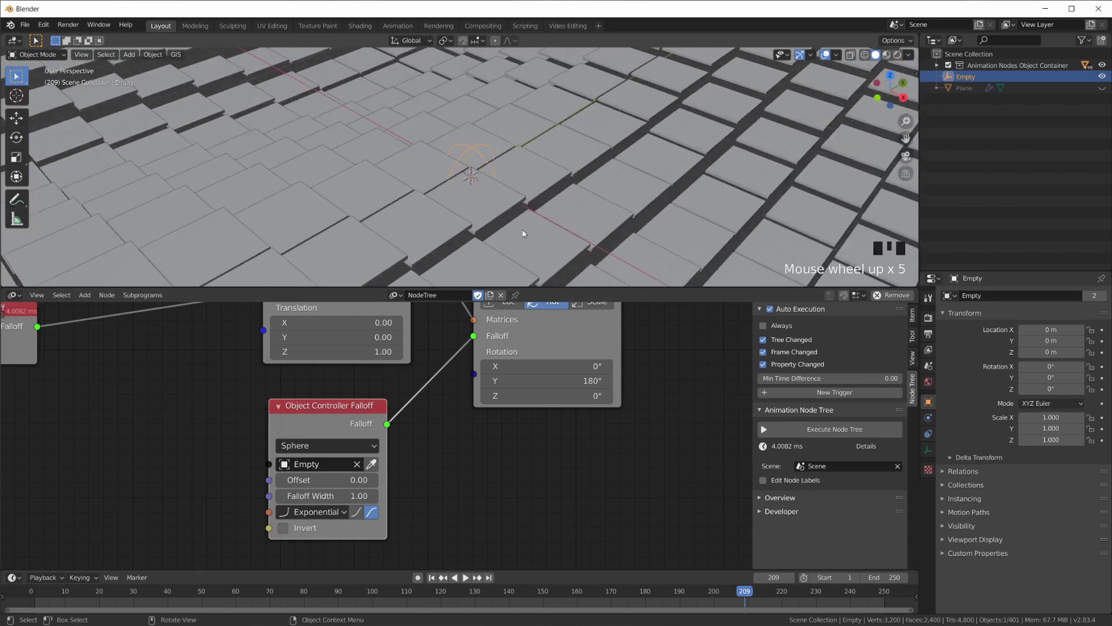
{"action": "key", "text": "space"}
{"action": "key", "text": "g"}
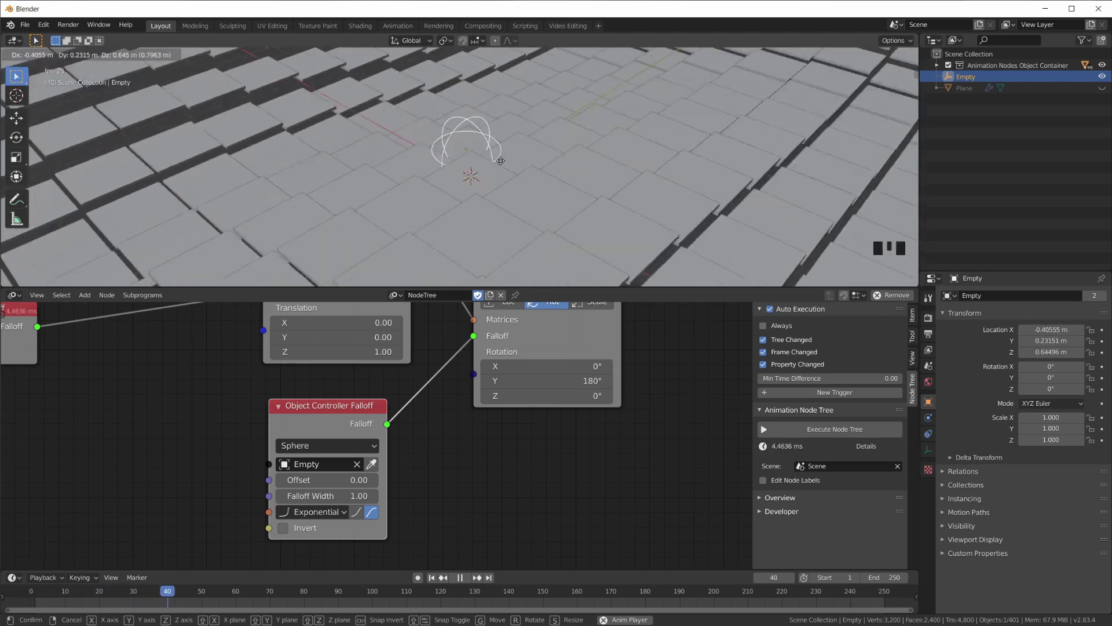
{"action": "left_click", "coordinate": [492, 168]}
{"action": "key", "text": "space"}
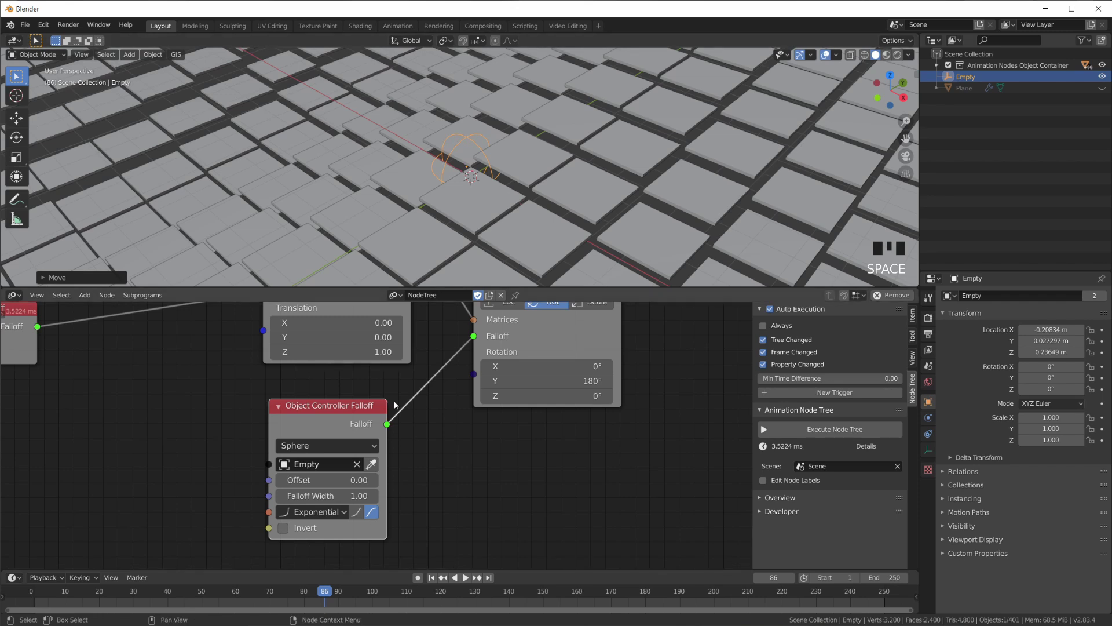
Step: Add an Object Input node set to the Empty and link it to the Object input of Object Controller Falloff
{"action": "middle_click_drag", "start_coordinate": [440, 440], "coordinate": [498, 425]}
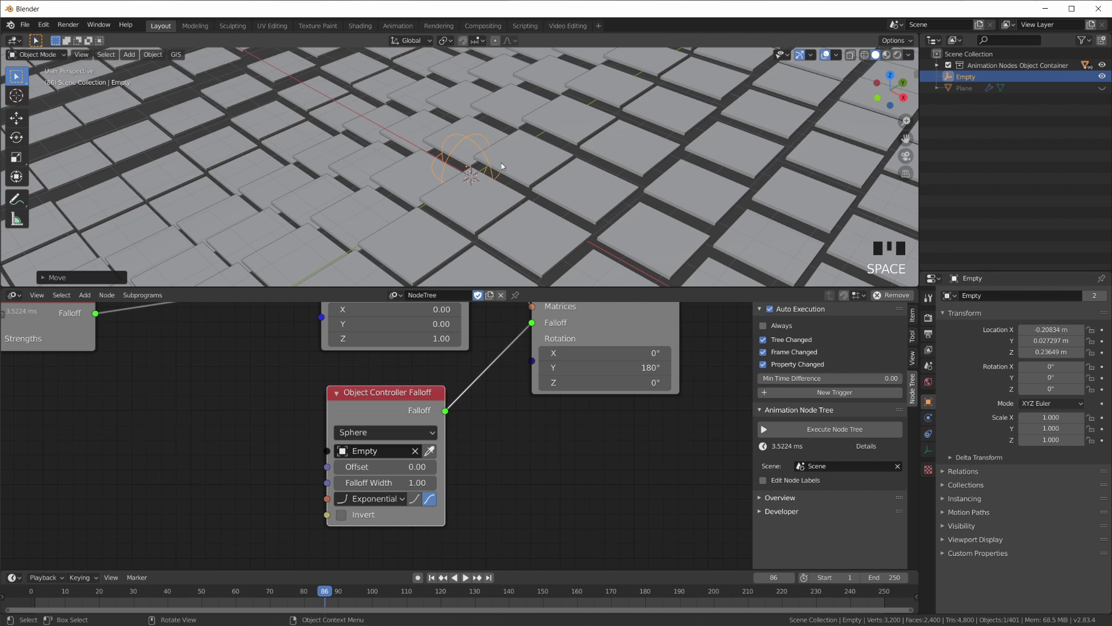
{"action": "left_click", "coordinate": [295, 512]}
{"action": "key", "text": "shift+a"}
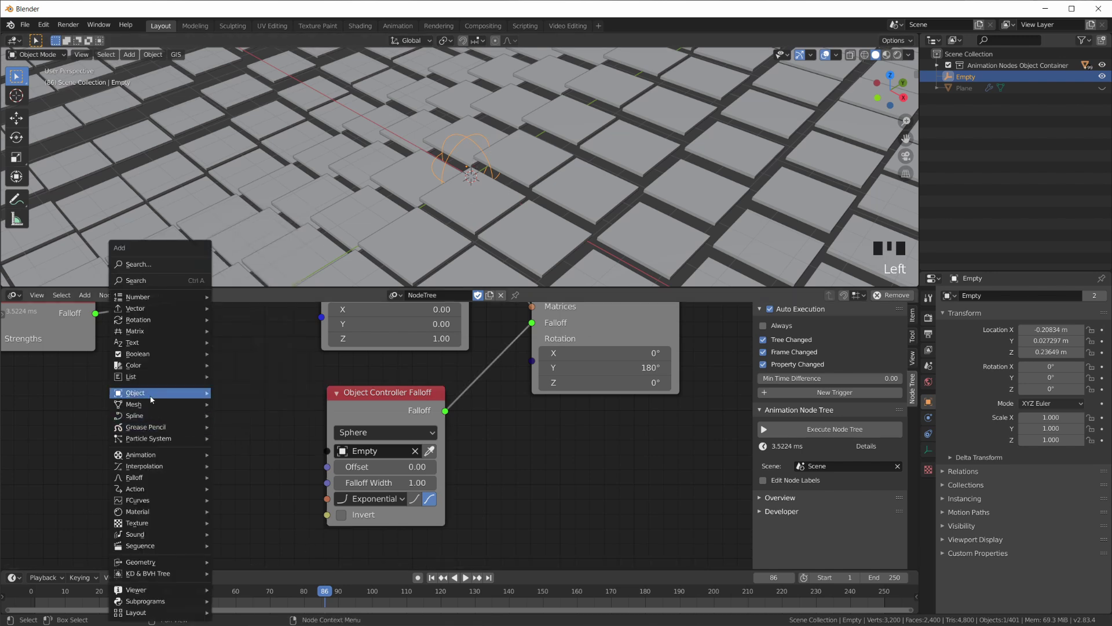
{"action": "mouse_move", "coordinate": [174, 394]}
{"action": "left_click", "coordinate": [265, 135]}
{"action": "left_click", "coordinate": [128, 473]}
{"action": "left_click_drag", "start_coordinate": [101, 424], "coordinate": [92, 441]}
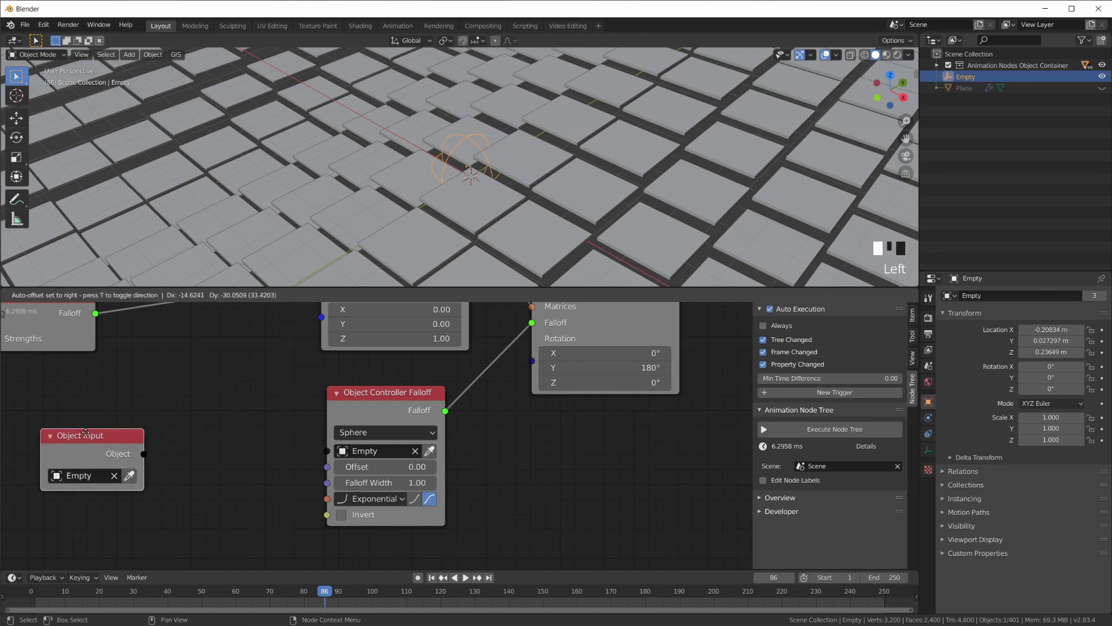
{"action": "left_click_drag", "start_coordinate": [337, 456], "coordinate": [337, 456]}
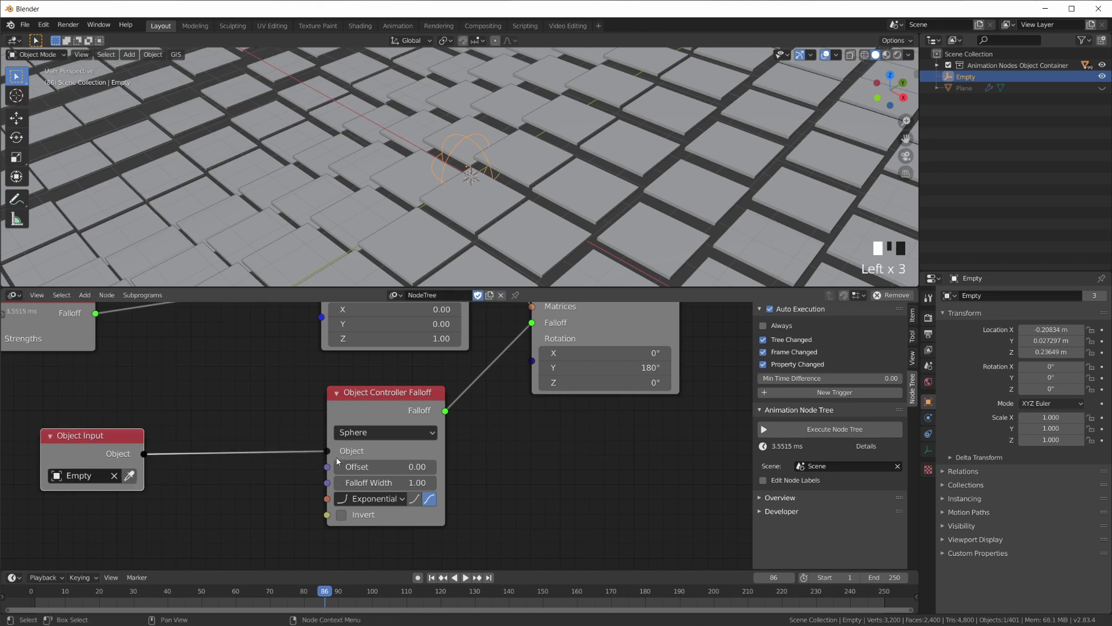
Step: Add an Object Transforms Input node fed by Object Input and link its Scale output to Falloff Width through a Separate Vector node
{"action": "key", "text": "shift+a"}
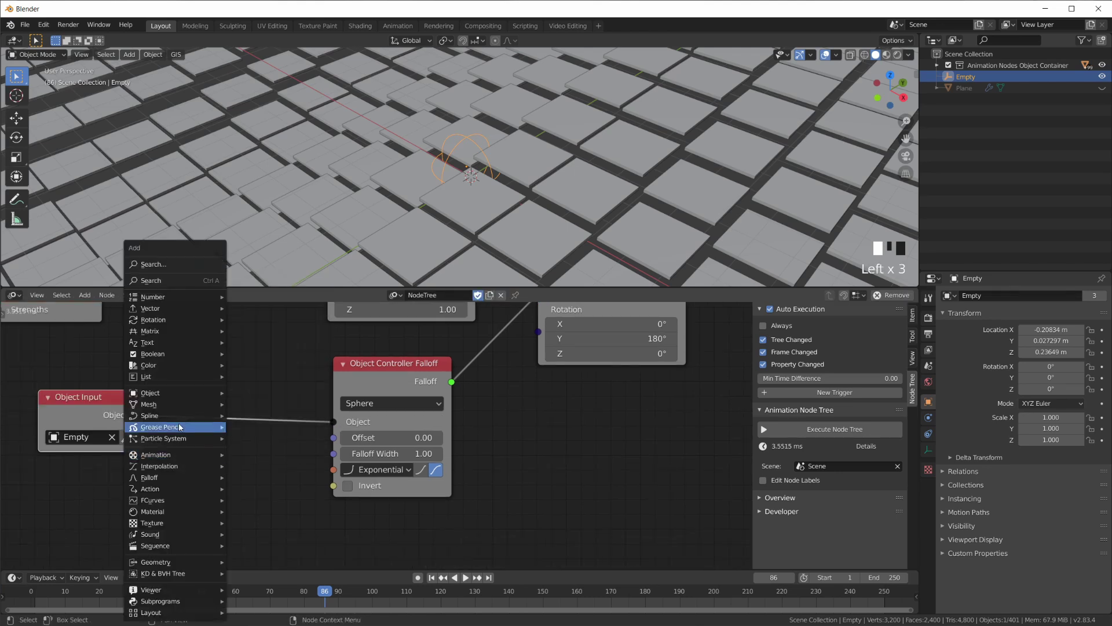
{"action": "mouse_move", "coordinate": [172, 396]}
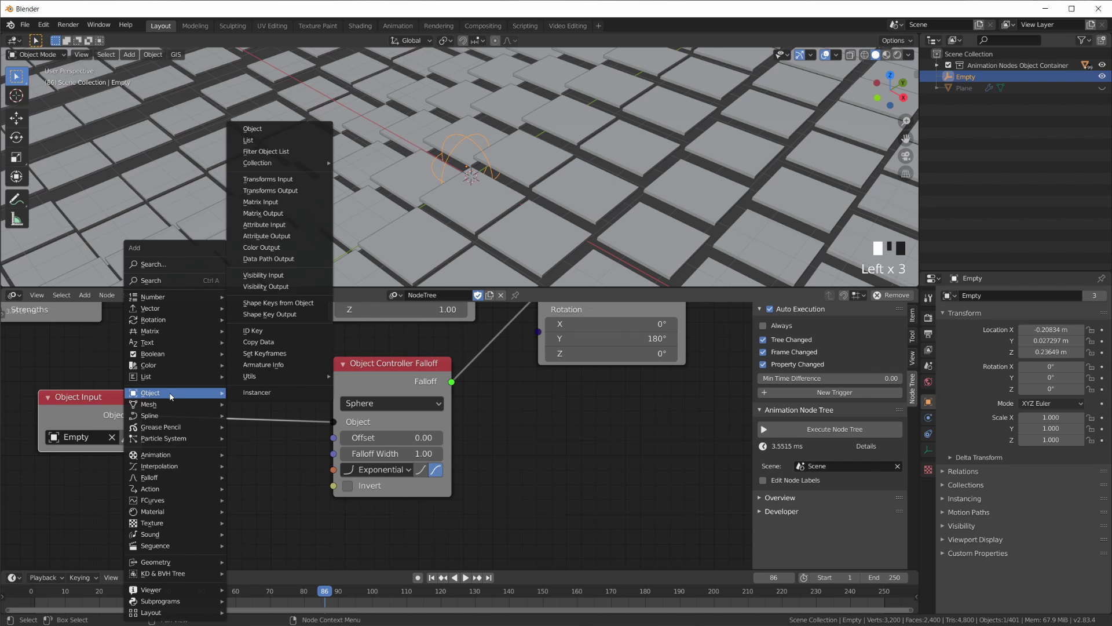
{"action": "left_click", "coordinate": [272, 179]}
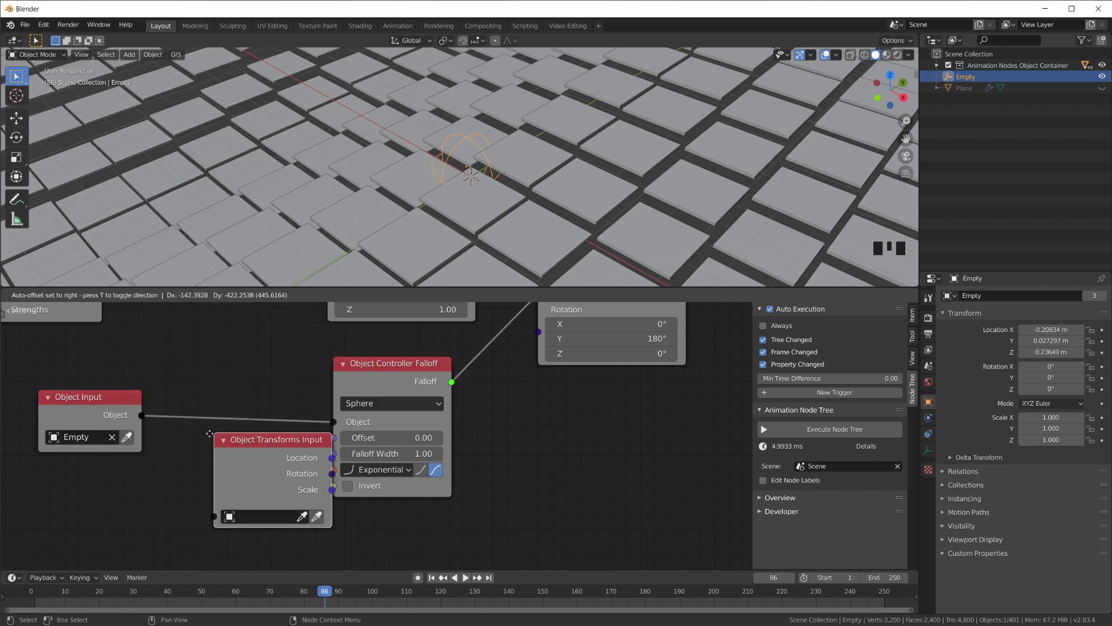
{"action": "left_click", "coordinate": [166, 519]}
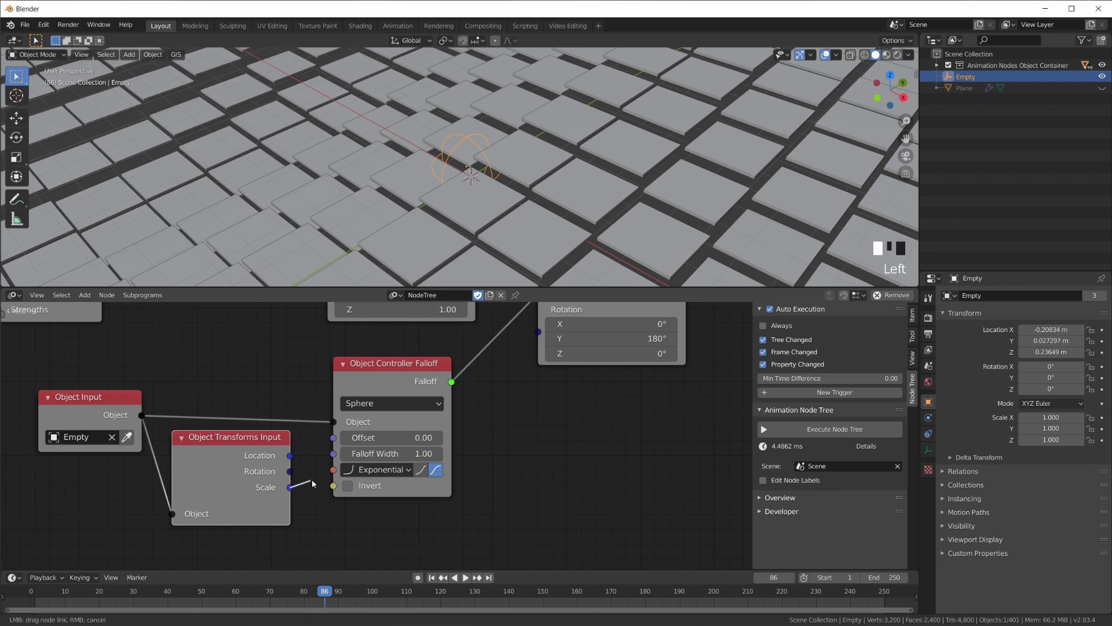
{"action": "left_click_drag", "start_coordinate": [339, 457], "coordinate": [267, 460]}
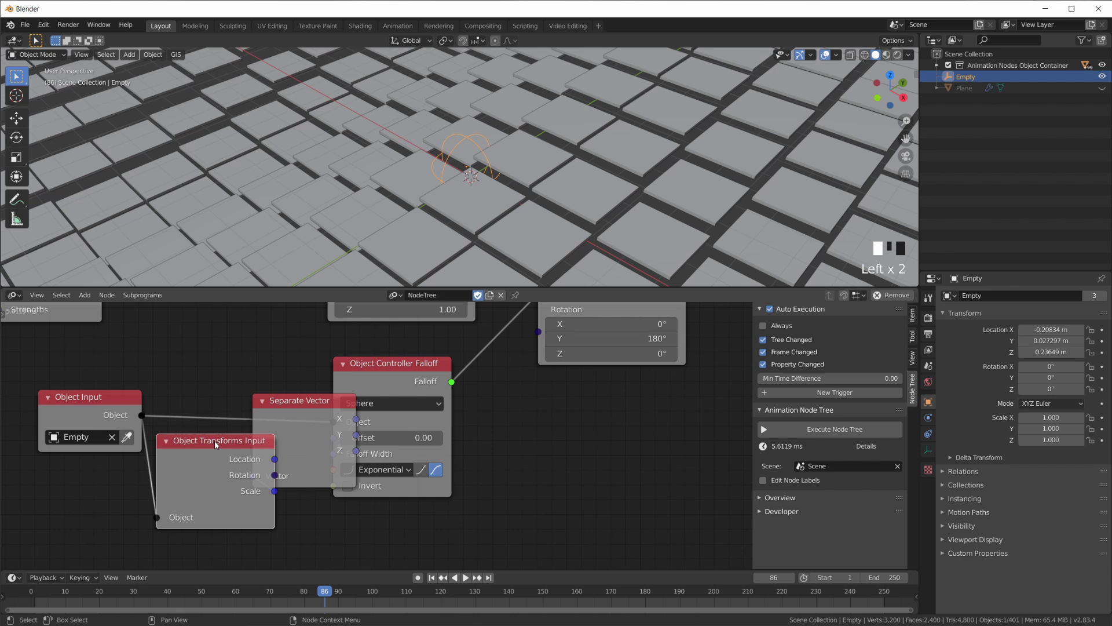
Step: Collapse the Object Transforms Input and Separate Vector nodes and arrange them between Object Input and Object Controller Falloff
{"action": "left_click", "coordinate": [166, 441]}
{"action": "left_click_drag", "start_coordinate": [287, 404], "coordinate": [260, 479]}
{"action": "left_click", "coordinate": [200, 473]}
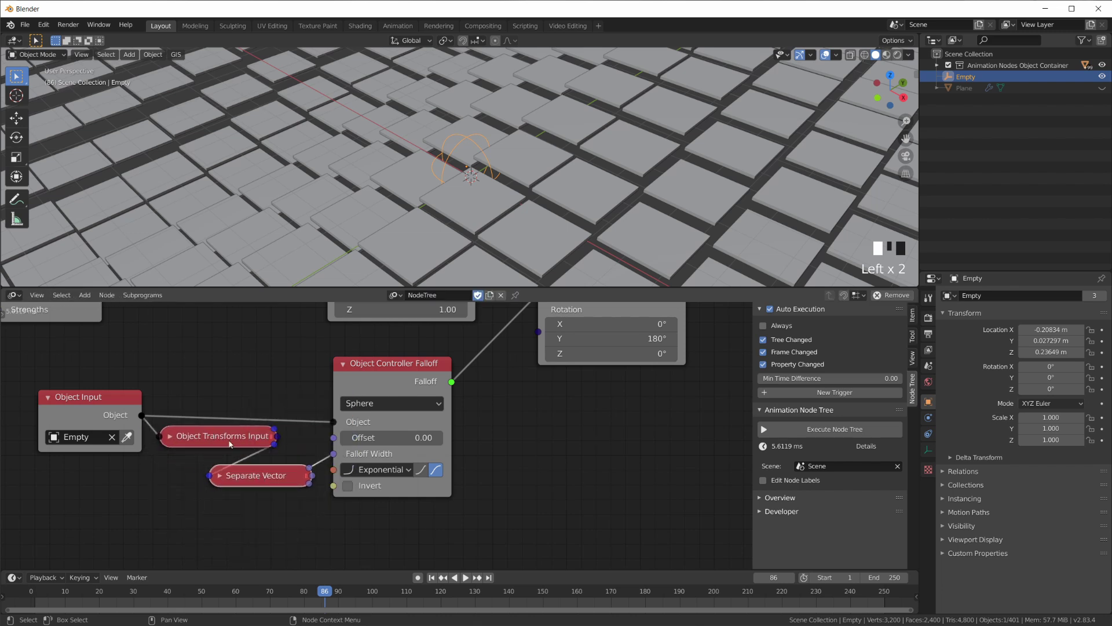
{"action": "left_click_drag", "start_coordinate": [230, 443], "coordinate": [243, 447]}
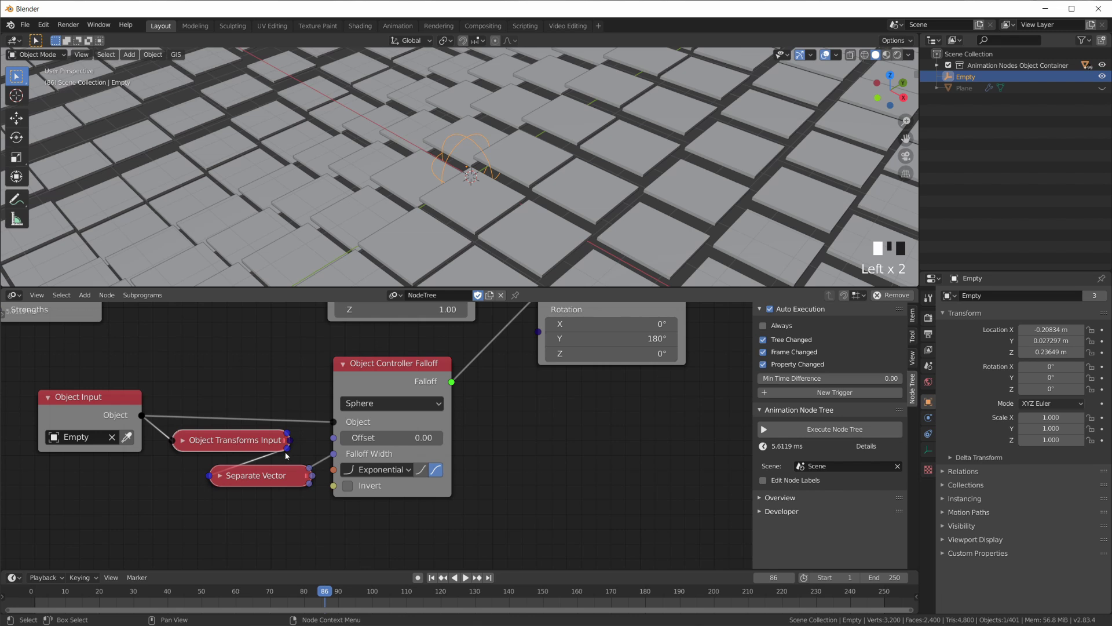
{"action": "left_click_drag", "start_coordinate": [337, 455], "coordinate": [322, 451]}
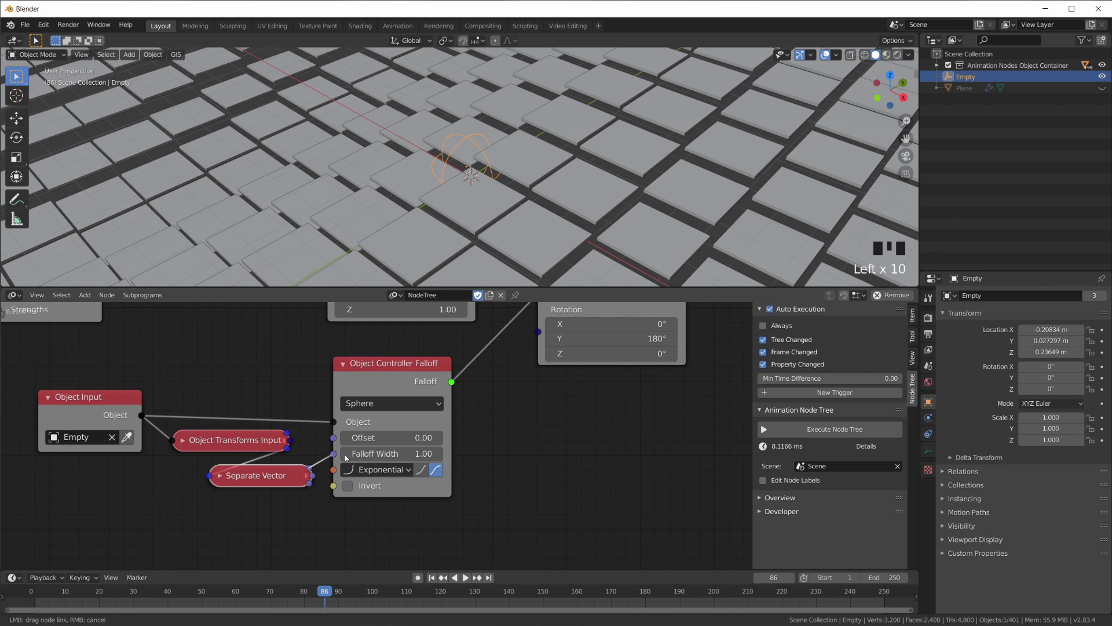
{"action": "left_click_drag", "start_coordinate": [305, 477], "coordinate": [297, 482]}
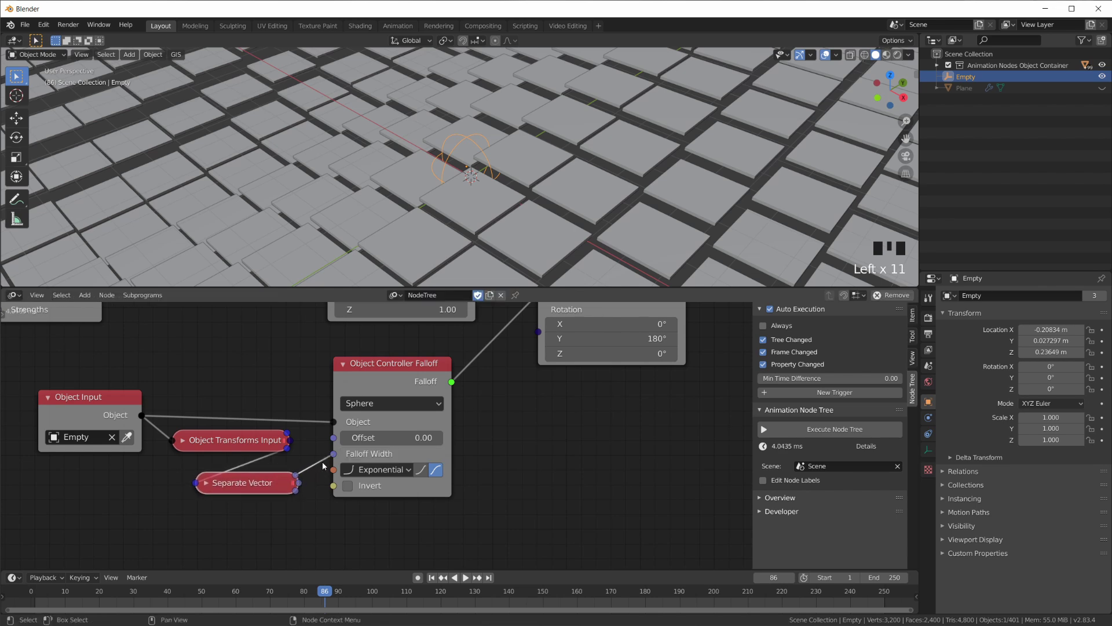
Step: Play the animation and scale the Empty up to about 8.24
{"action": "scroll", "coordinate": [535, 133], "scroll_direction": "down", "scroll_amount": 1}
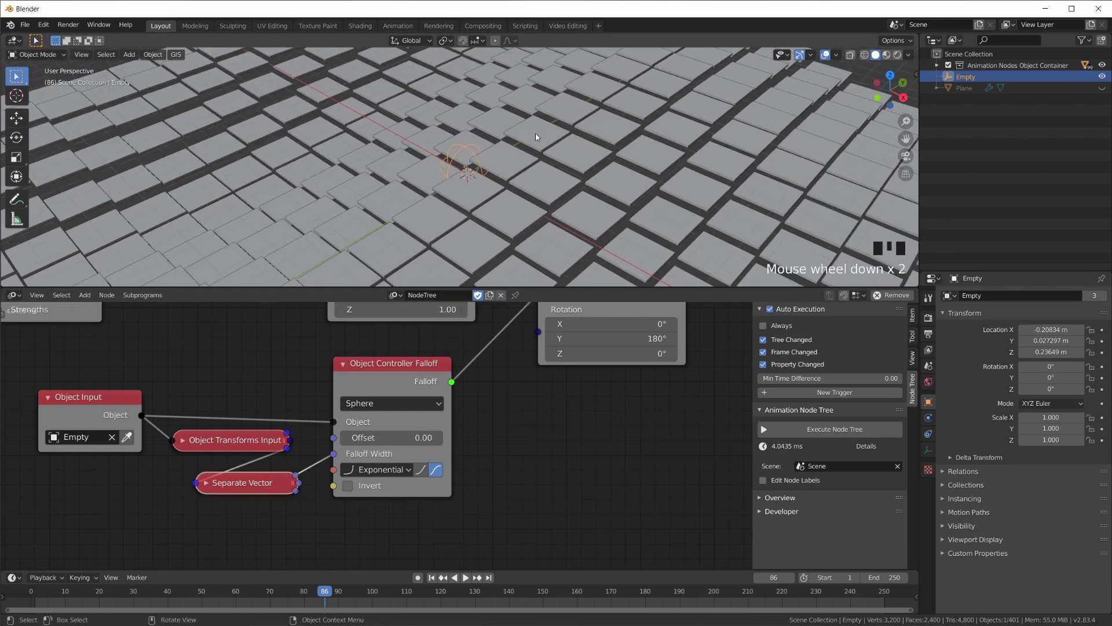
{"action": "scroll", "coordinate": [535, 134], "scroll_direction": "up", "scroll_amount": 2}
{"action": "scroll", "coordinate": [536, 133], "scroll_direction": "down", "scroll_amount": 4}
{"action": "key", "text": "space"}
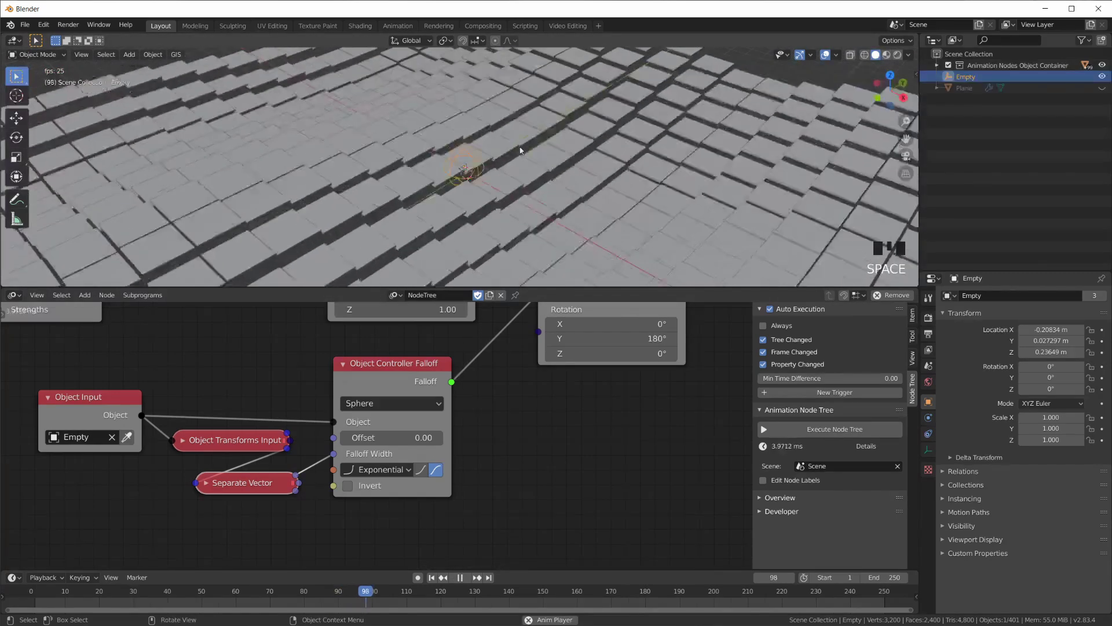
{"action": "key", "text": "s"}
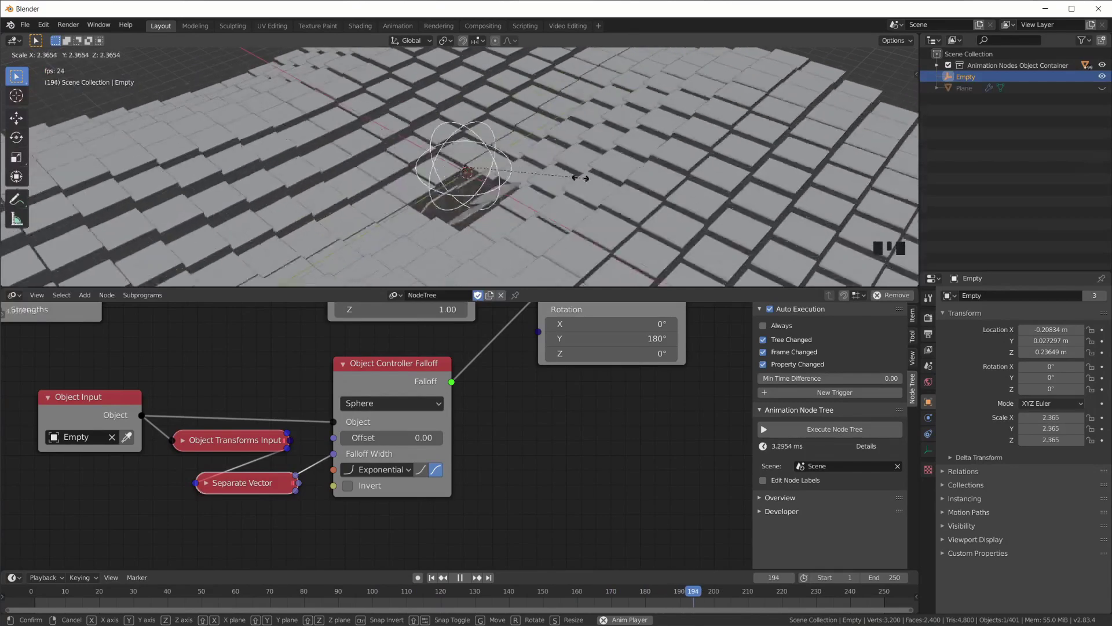
{"action": "left_click", "coordinate": [862, 176]}
Step: Move the Empty across the tile grid to about X 2.12, Y 2.06, Z -0.10 m during playback
{"action": "scroll", "coordinate": [723, 144], "scroll_direction": "down", "scroll_amount": 3}
{"action": "middle_click_drag", "start_coordinate": [721, 143], "coordinate": [630, 164]}
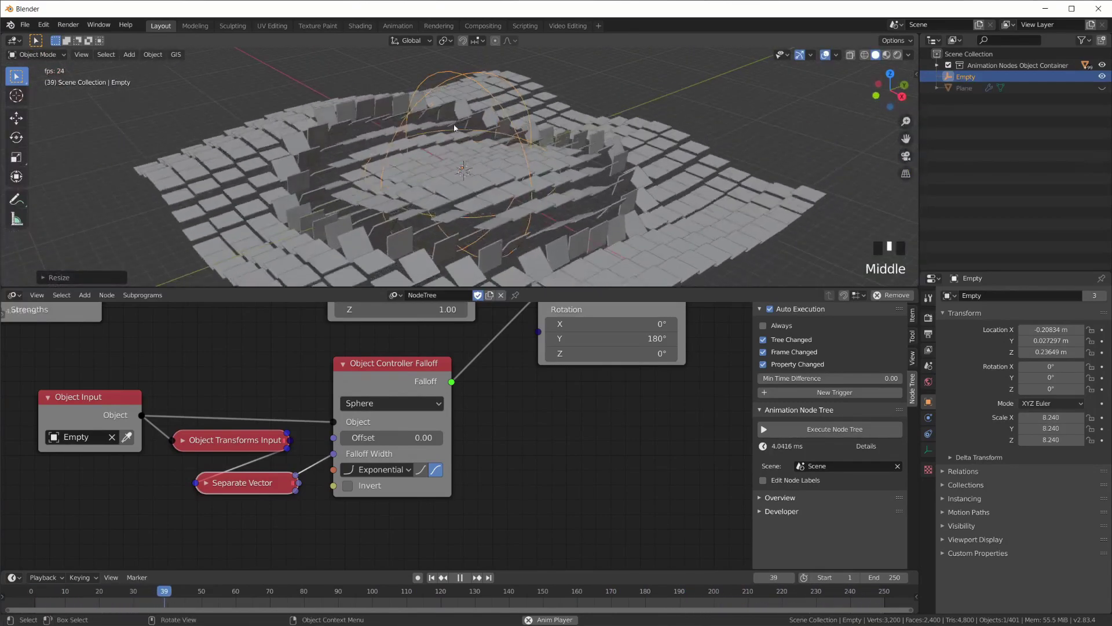
{"action": "middle_click_drag", "start_coordinate": [494, 151], "coordinate": [532, 155]}
{"action": "key", "text": "g"}
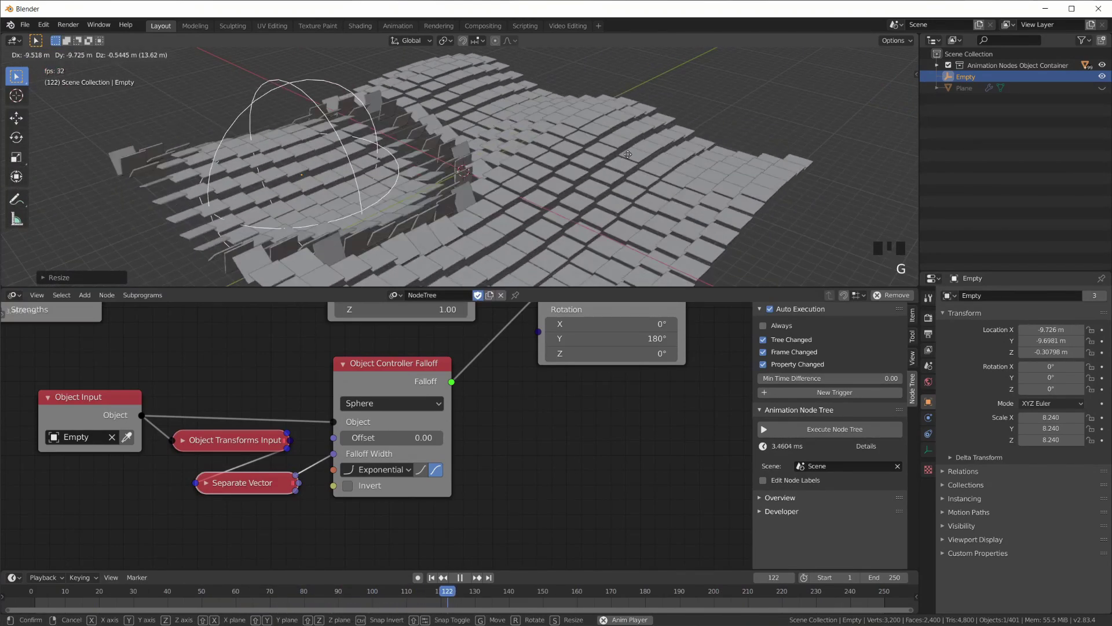
{"action": "left_click", "coordinate": [567, 164]}
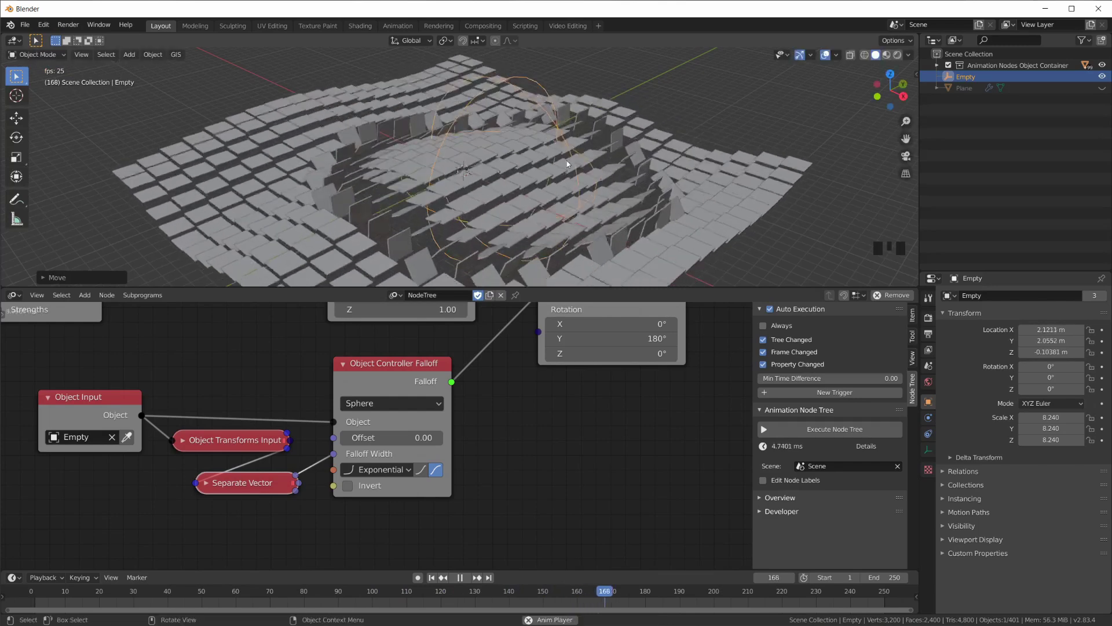
{"action": "scroll", "coordinate": [544, 406], "scroll_direction": "up", "scroll_amount": 3}
{"action": "scroll", "coordinate": [544, 405], "scroll_direction": "down", "scroll_amount": 4}
Step: Scale the Empty to about 7.35, move it to about X 0.78, Y 1.55, Z 0.99 m, and stop playback
{"action": "middle_click_drag", "start_coordinate": [545, 405], "coordinate": [483, 522]}
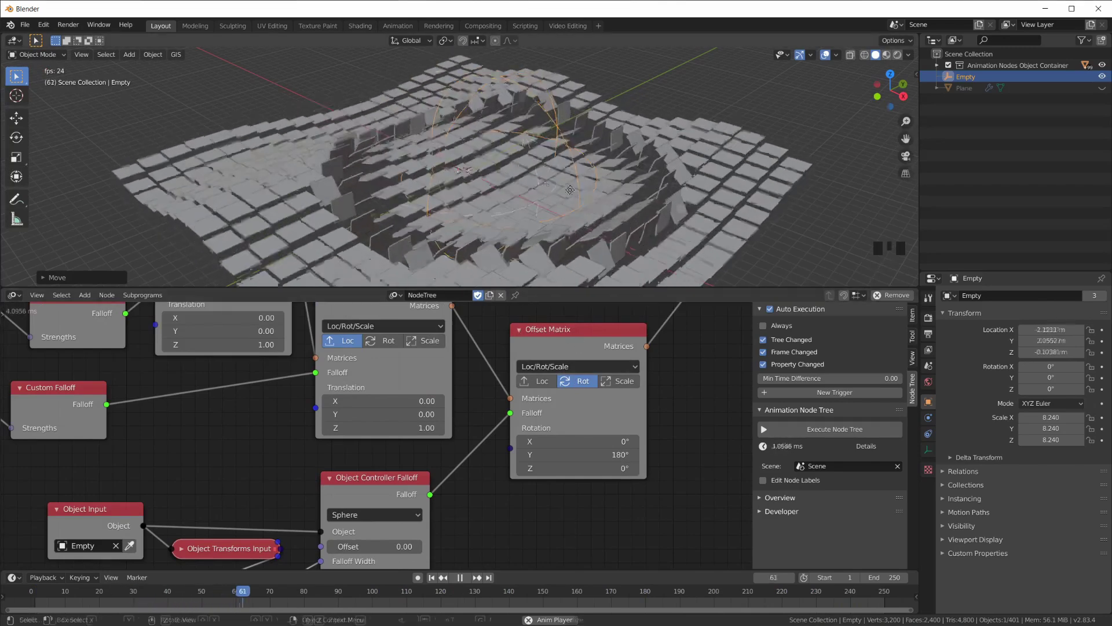
{"action": "key", "text": "s"}
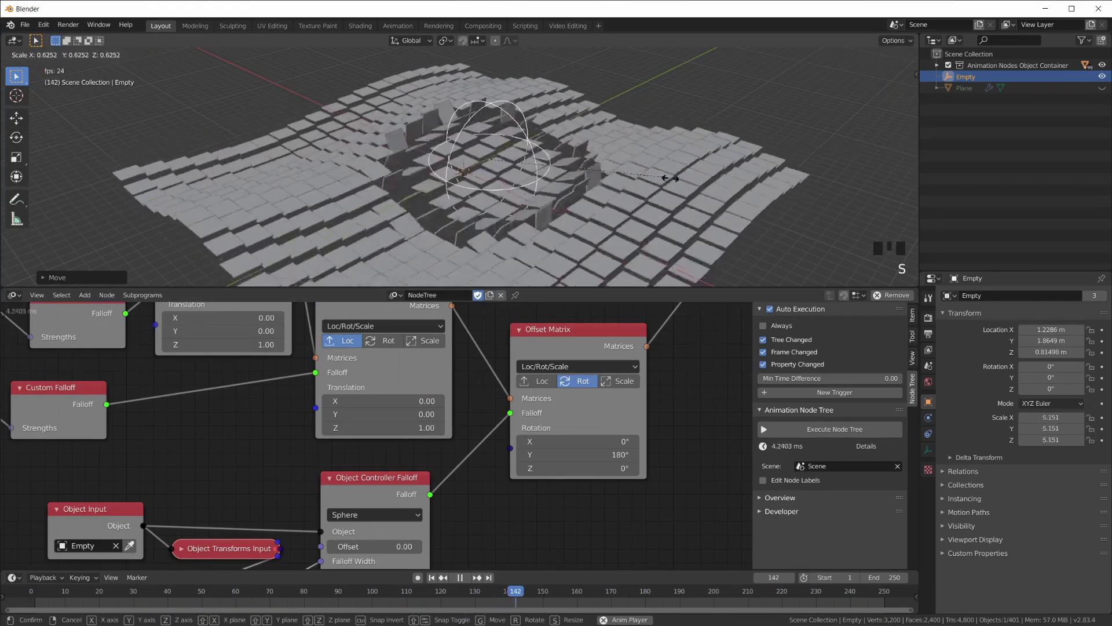
{"action": "left_click", "coordinate": [750, 167]}
{"action": "key", "text": "g"}
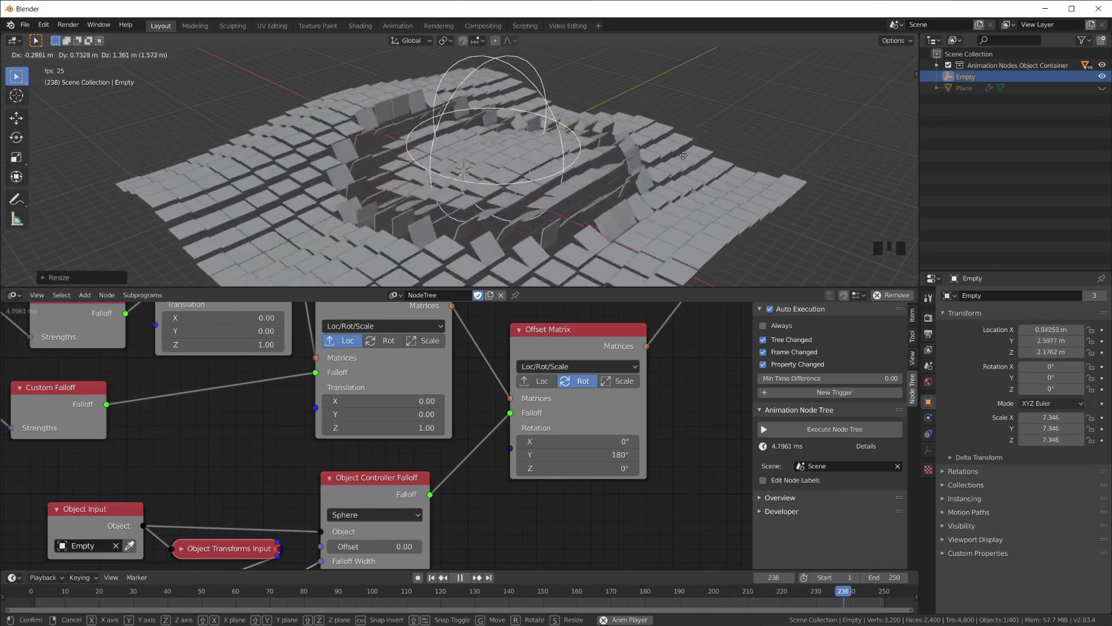
{"action": "left_click", "coordinate": [672, 172]}
{"action": "key", "text": "space"}
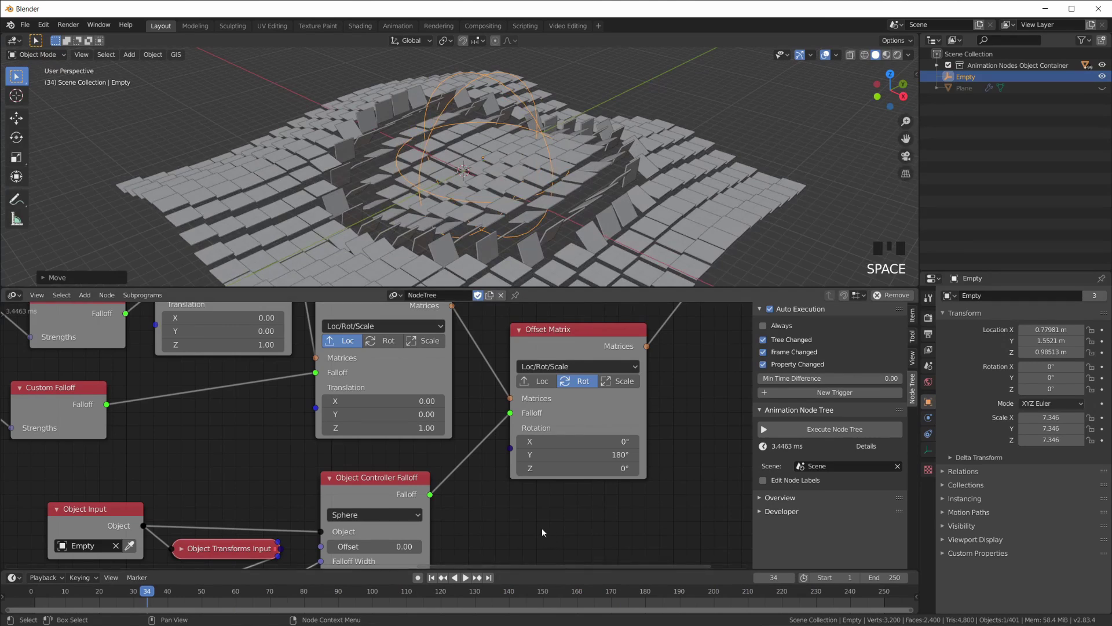
Step: Disconnect the Object Controller Falloff from the Falloff input of the rotation Offset Matrix node
{"action": "scroll", "coordinate": [540, 527], "scroll_direction": "down", "scroll_amount": 1}
{"action": "scroll", "coordinate": [550, 556], "scroll_direction": "down", "scroll_amount": 8}
{"action": "middle_click_drag", "start_coordinate": [528, 491], "coordinate": [582, 448]}
{"action": "scroll", "coordinate": [539, 445], "scroll_direction": "up", "scroll_amount": 8}
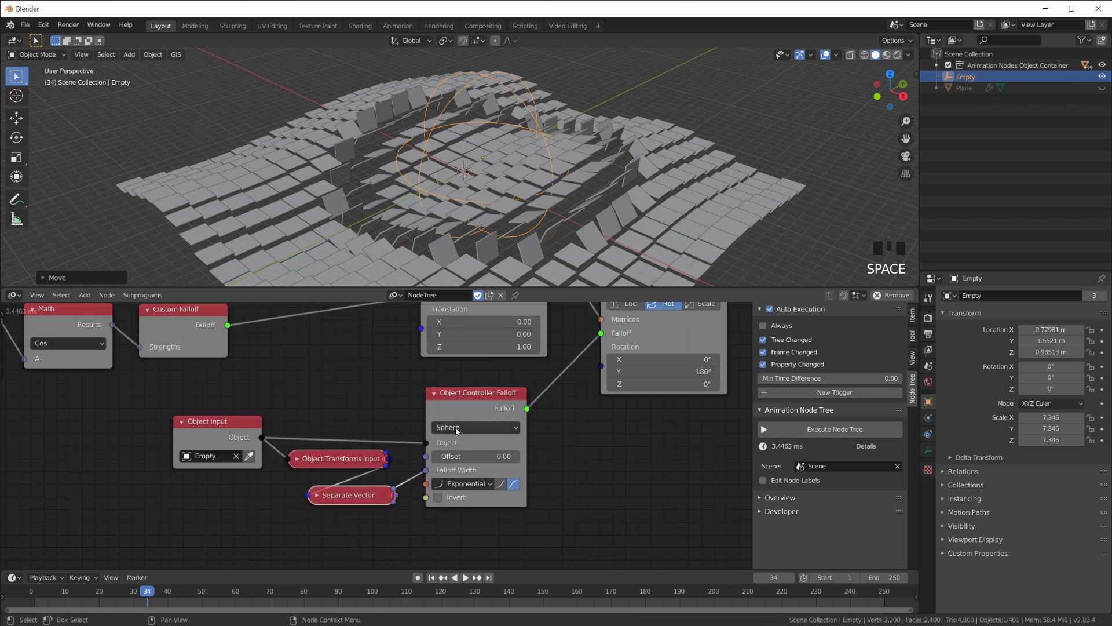
{"action": "left_click_drag", "start_coordinate": [593, 334], "coordinate": [600, 334]}
{"action": "scroll", "coordinate": [467, 383], "scroll_direction": "down", "scroll_amount": 3}
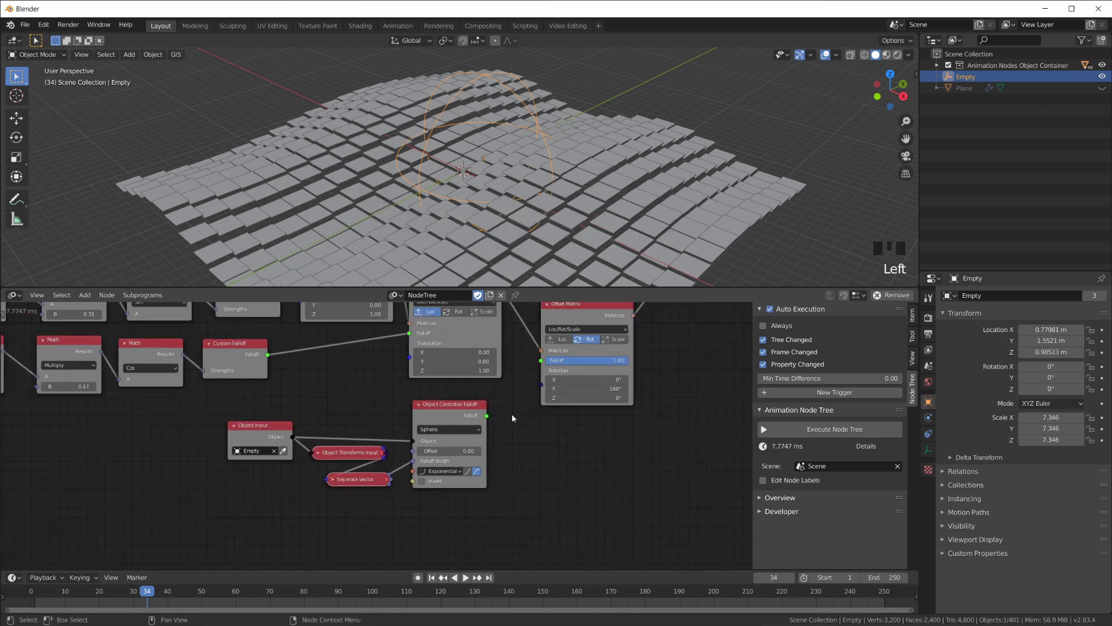
{"action": "scroll", "coordinate": [489, 426], "scroll_direction": "up", "scroll_amount": 2}
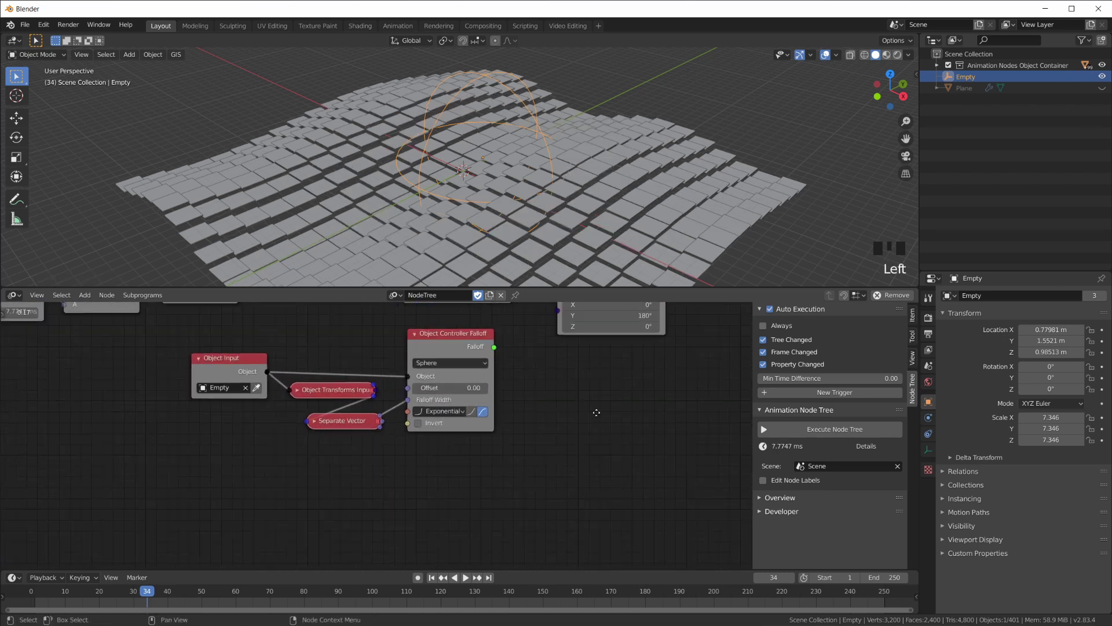
{"action": "middle_click_drag", "start_coordinate": [551, 412], "coordinate": [568, 441]}
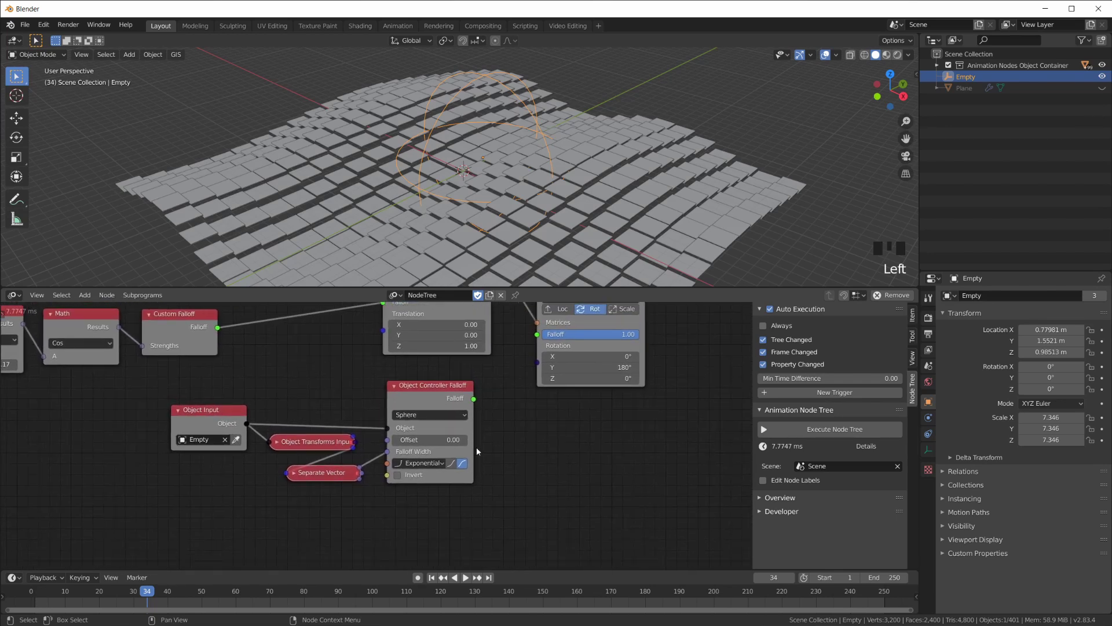
Step: Add a Delay Falloff node below Object Controller Falloff and link it to the rotation Offset Matrix's Falloff input
{"action": "key", "text": "shift+a"}
{"action": "mouse_move", "coordinate": [512, 479]}
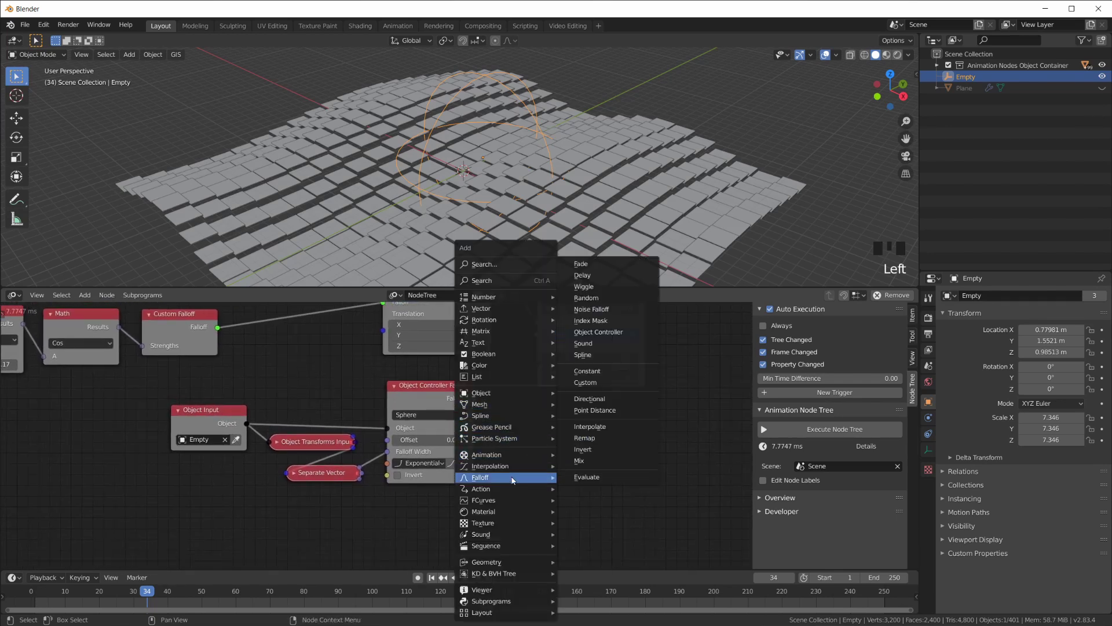
{"action": "left_click", "coordinate": [584, 275]}
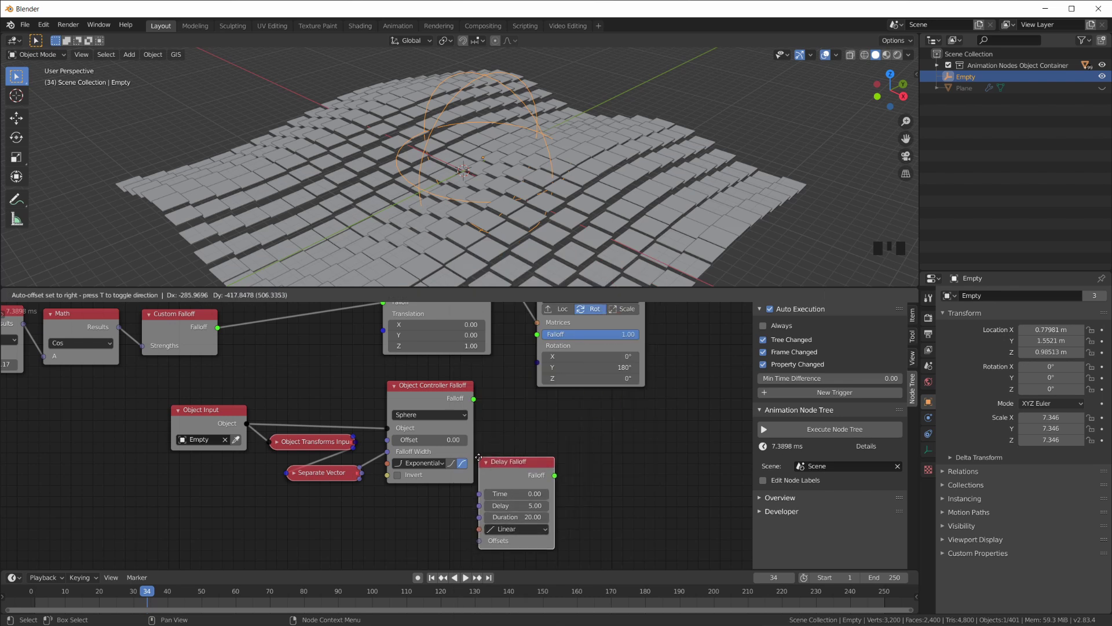
{"action": "middle_click_drag", "start_coordinate": [612, 483], "coordinate": [629, 413]}
{"action": "left_click_drag", "start_coordinate": [556, 380], "coordinate": [454, 448]}
{"action": "scroll", "coordinate": [513, 448], "scroll_direction": "down", "scroll_amount": 2}
{"action": "middle_click_drag", "start_coordinate": [516, 448], "coordinate": [506, 490]}
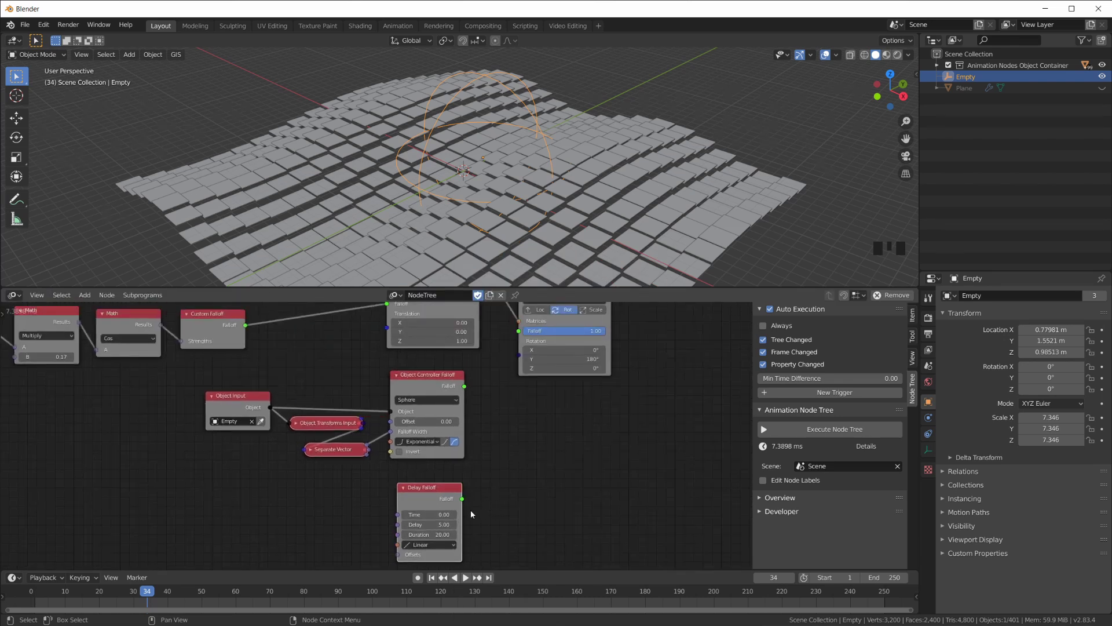
{"action": "left_click_drag", "start_coordinate": [523, 334], "coordinate": [521, 331]}
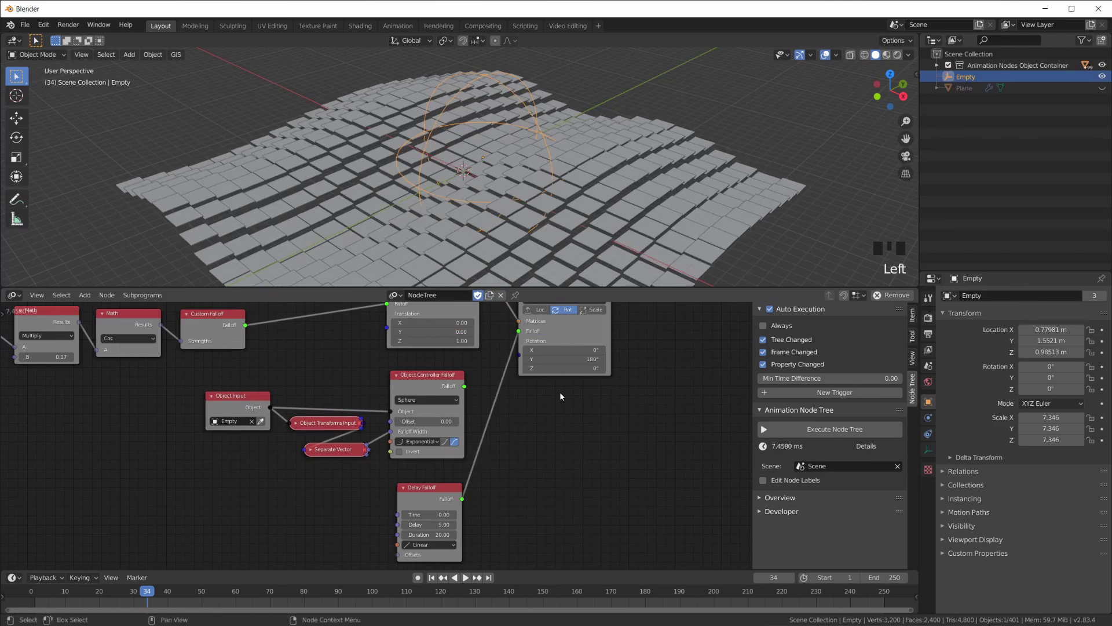
Step: Hide the Empty in the viewport and return the timeline to frame 1
{"action": "scroll", "coordinate": [564, 429], "scroll_direction": "down", "scroll_amount": 1}
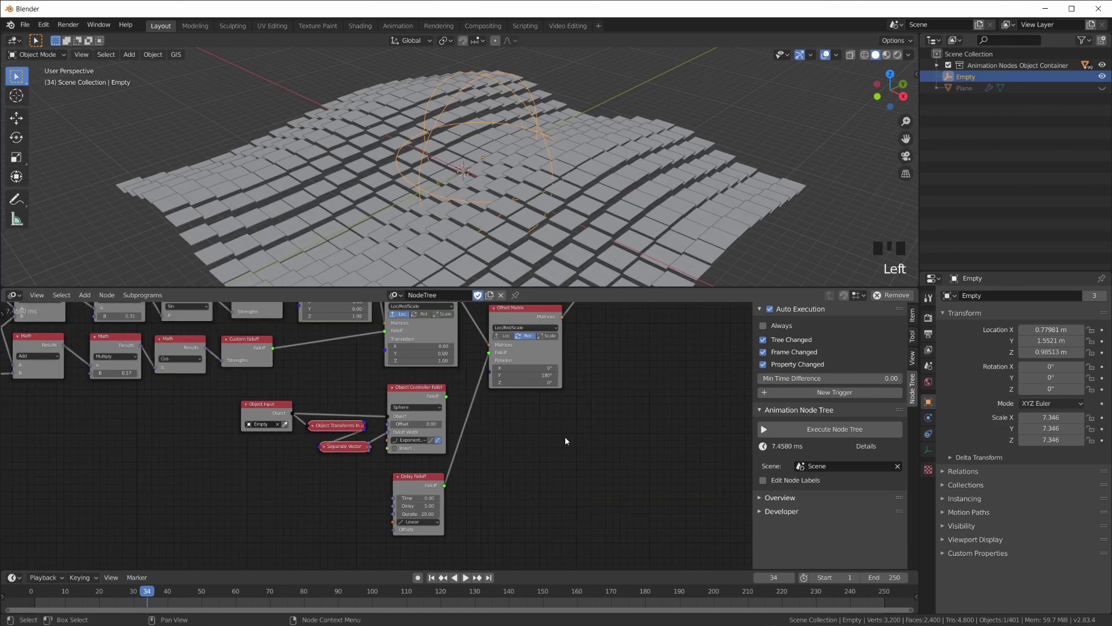
{"action": "scroll", "coordinate": [955, 143], "scroll_direction": "down", "scroll_amount": 3}
{"action": "middle_click_drag", "start_coordinate": [571, 236], "coordinate": [584, 200], "text": "shift"}
{"action": "scroll", "coordinate": [583, 203], "scroll_direction": "down", "scroll_amount": 2}
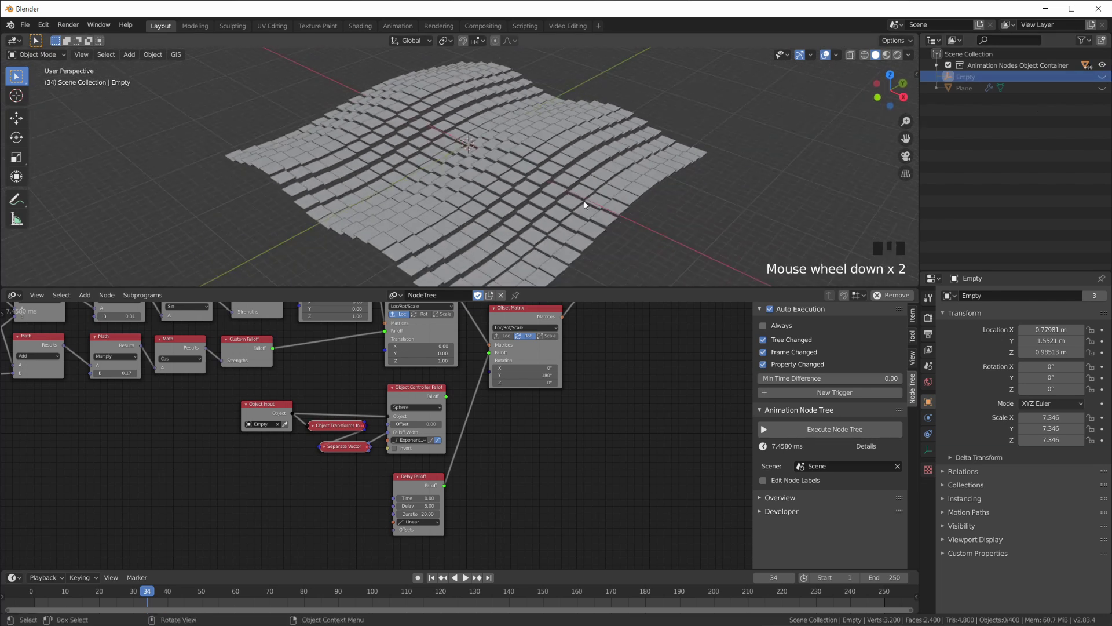
{"action": "scroll", "coordinate": [583, 203], "scroll_direction": "up", "scroll_amount": 1}
{"action": "double_click", "coordinate": [431, 576]}
{"action": "middle_click_drag", "start_coordinate": [542, 249], "coordinate": [538, 237]}
{"action": "scroll", "coordinate": [458, 534], "scroll_direction": "up", "scroll_amount": 3}
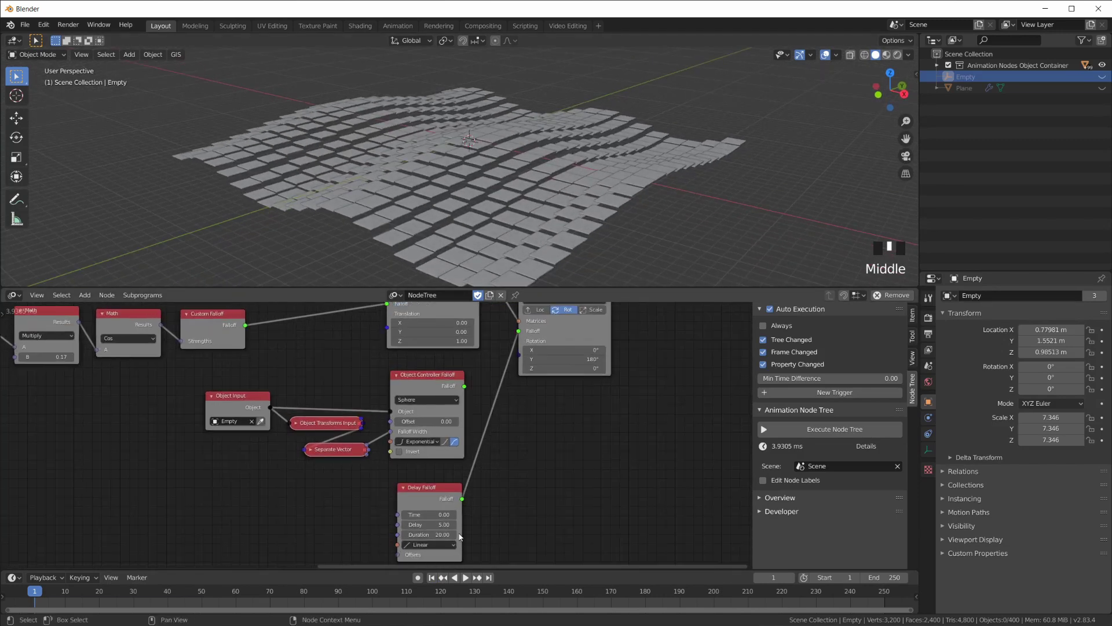
Step: Hide the node editor's sidebar and link the Time Info node's Frame output to the Delay Falloff's Time input
{"action": "scroll", "coordinate": [459, 535], "scroll_direction": "down", "scroll_amount": 3}
{"action": "scroll", "coordinate": [476, 526], "scroll_direction": "up", "scroll_amount": 1}
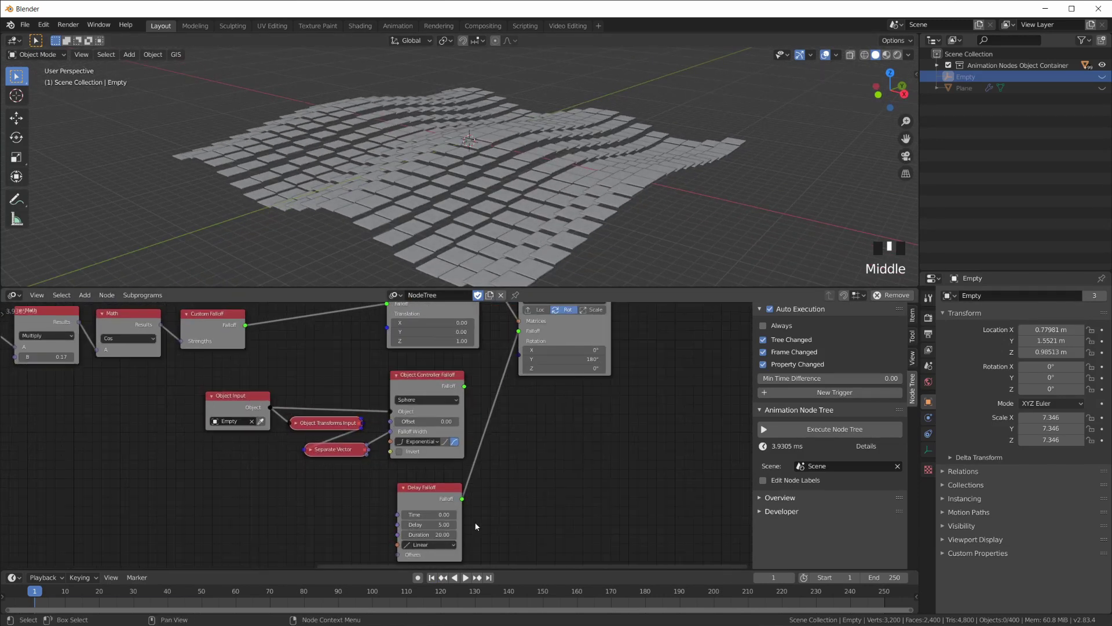
{"action": "middle_click_drag", "start_coordinate": [260, 467], "coordinate": [441, 482]}
{"action": "scroll", "coordinate": [326, 485], "scroll_direction": "down", "scroll_amount": 3}
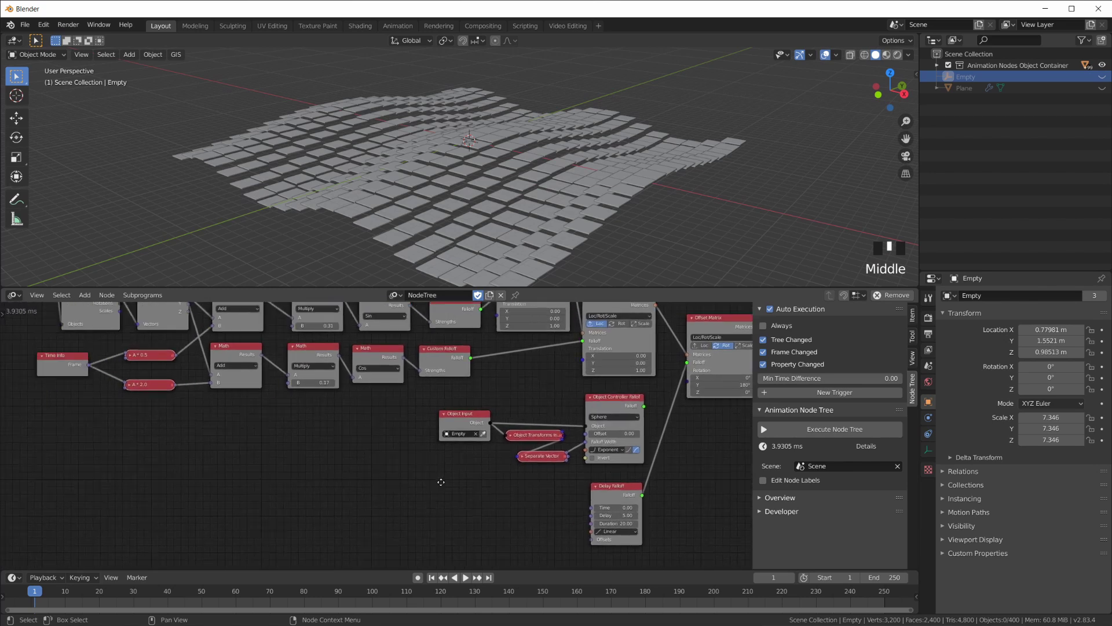
{"action": "left_click_drag", "start_coordinate": [73, 374], "coordinate": [48, 382]}
{"action": "scroll", "coordinate": [607, 505], "scroll_direction": "up", "scroll_amount": 1}
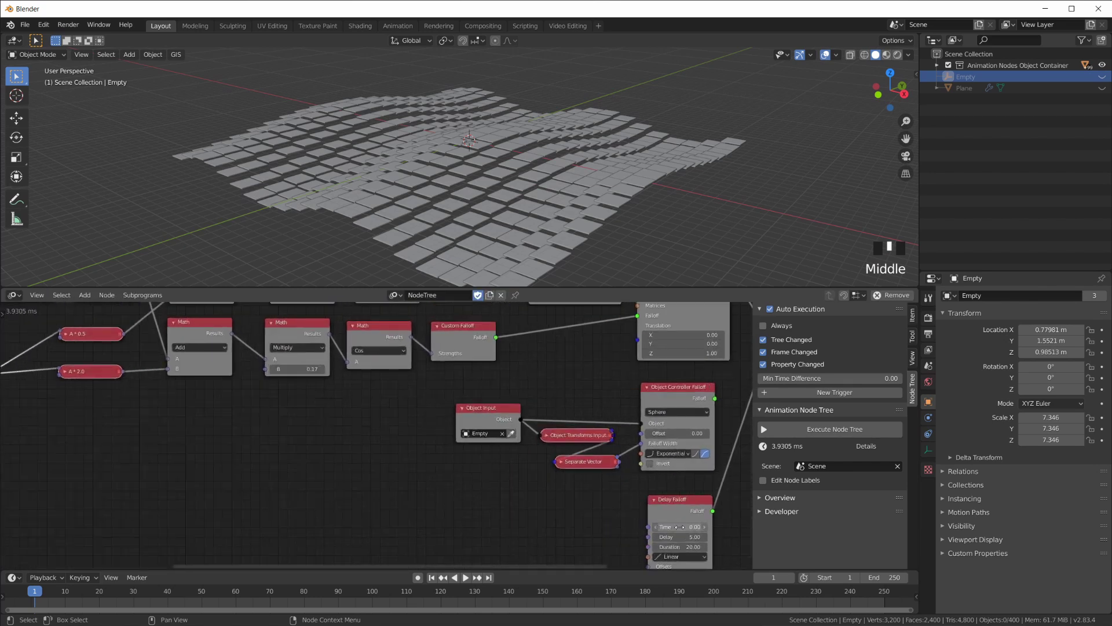
{"action": "key", "text": "n"}
{"action": "middle_click_drag", "start_coordinate": [527, 517], "coordinate": [571, 485]}
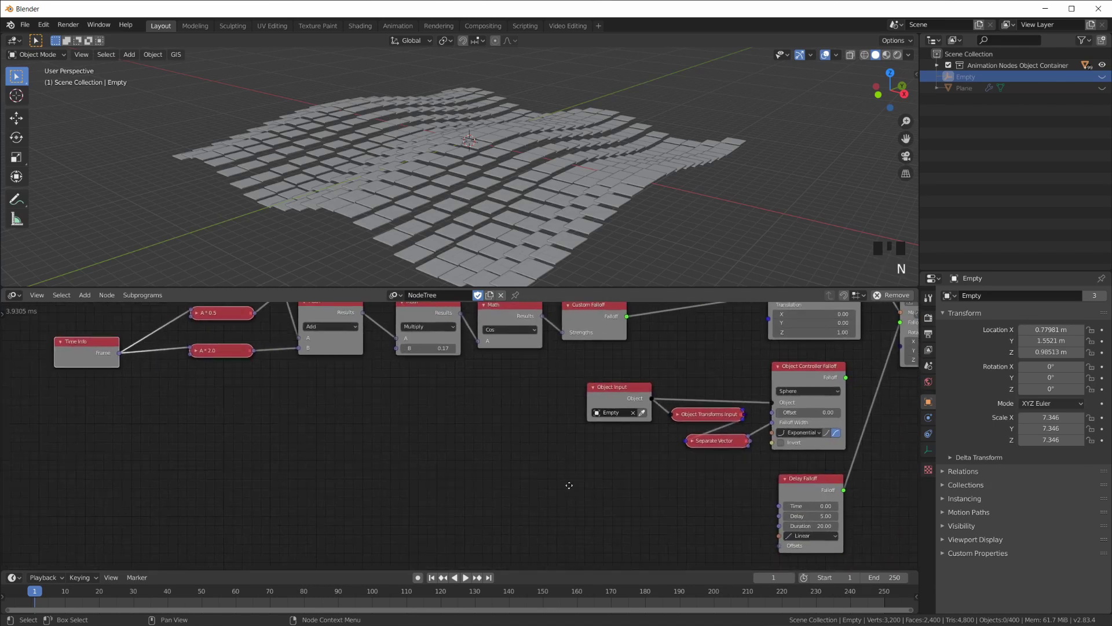
{"action": "left_click_drag", "start_coordinate": [110, 347], "coordinate": [775, 500]}
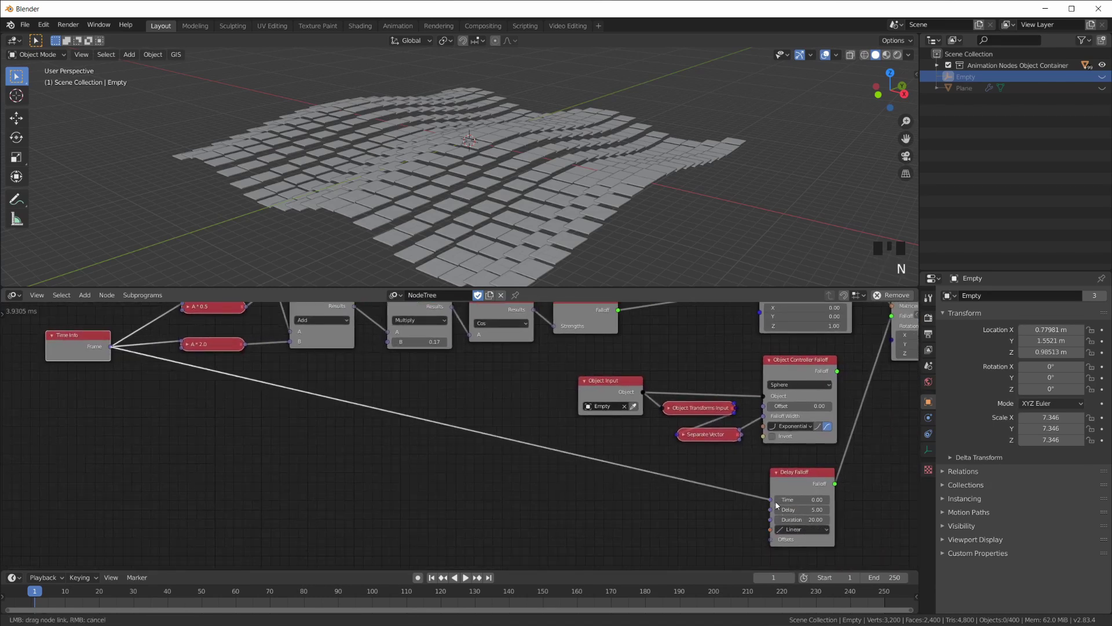
{"action": "scroll", "coordinate": [655, 477], "scroll_direction": "down", "scroll_amount": 1}
{"action": "scroll", "coordinate": [656, 477], "scroll_direction": "down", "scroll_amount": 1}
{"action": "middle_click_drag", "start_coordinate": [647, 431], "coordinate": [591, 448]}
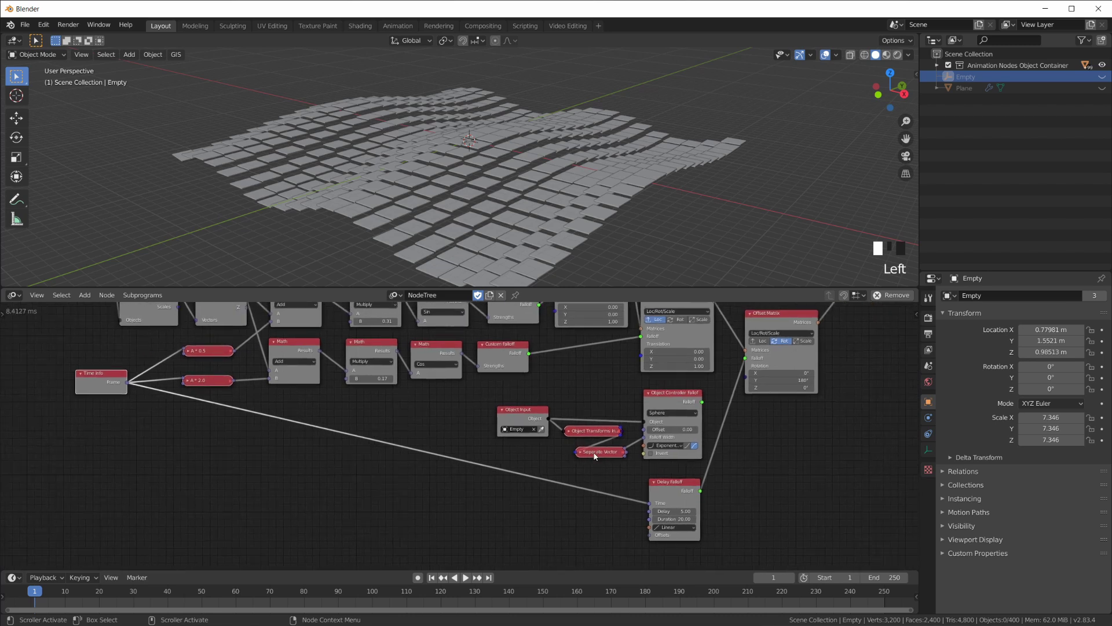
Step: Play the animation, examine the delayed tile rotation from different angles, and stop playback
{"action": "middle_click_drag", "start_coordinate": [610, 226], "coordinate": [464, 201]}
{"action": "key", "text": "space"}
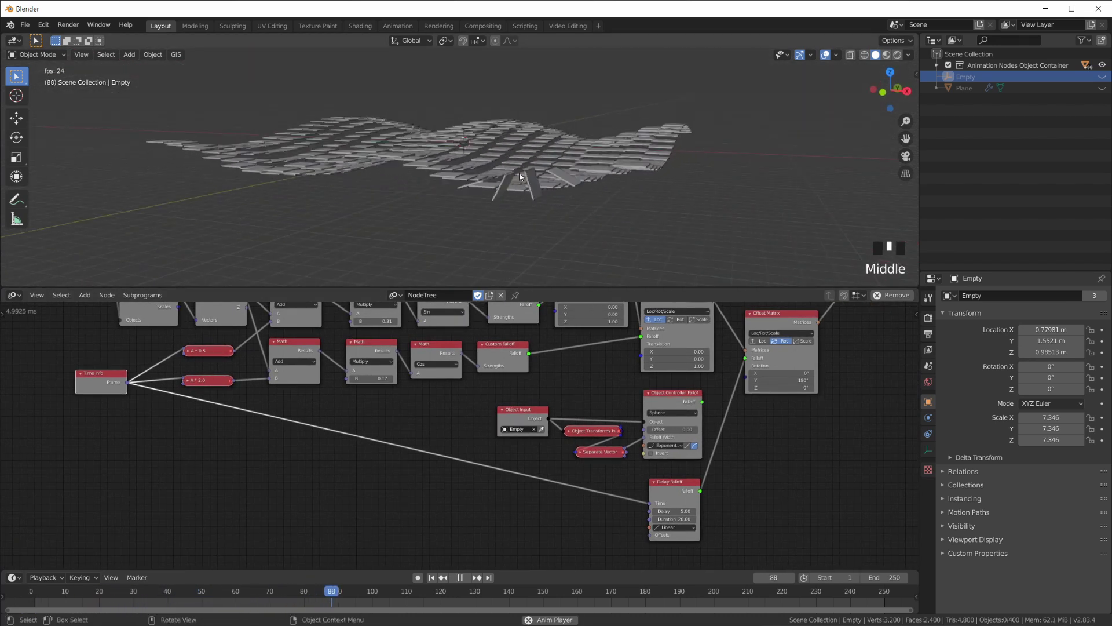
{"action": "middle_click_drag", "start_coordinate": [612, 183], "coordinate": [571, 225]}
{"action": "middle_click_drag", "start_coordinate": [582, 385], "coordinate": [559, 472]}
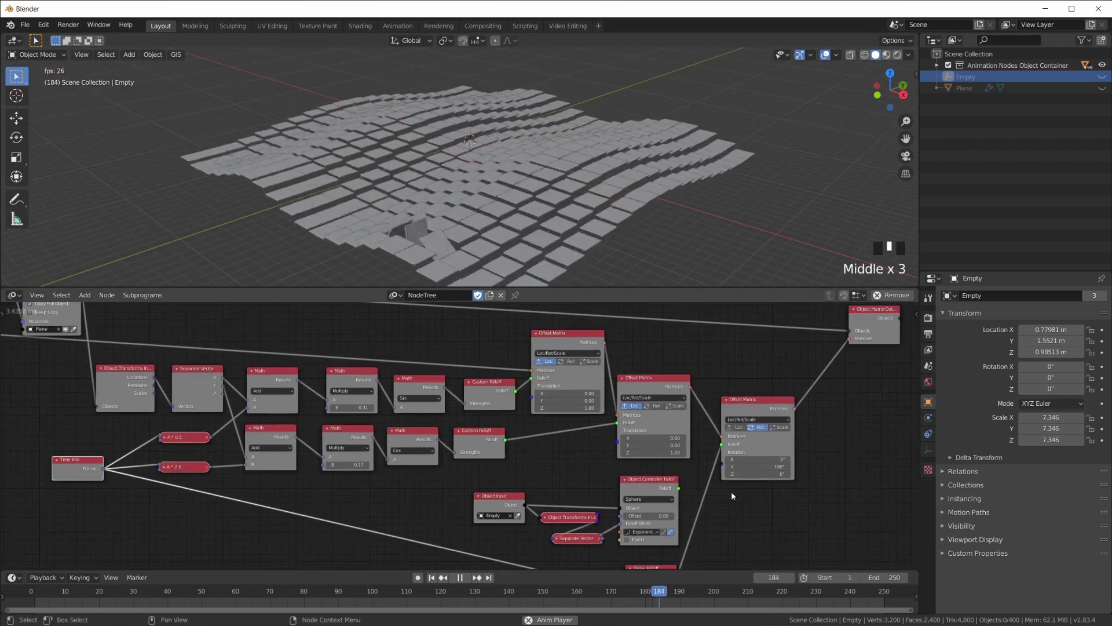
{"action": "key", "text": "space"}
Step: Set the Z translation of both location Offset Matrix nodes to 0 to flatten the wave
{"action": "scroll", "coordinate": [628, 434], "scroll_direction": "up", "scroll_amount": 1}
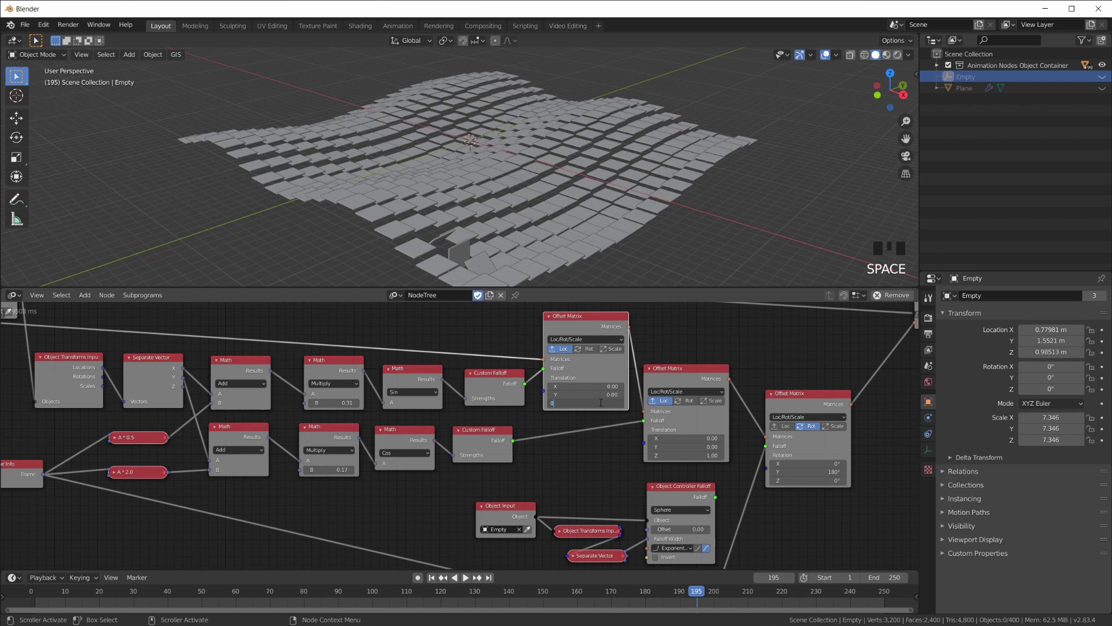
{"action": "key", "text": "Return"}
{"action": "left_click", "coordinate": [709, 456]}
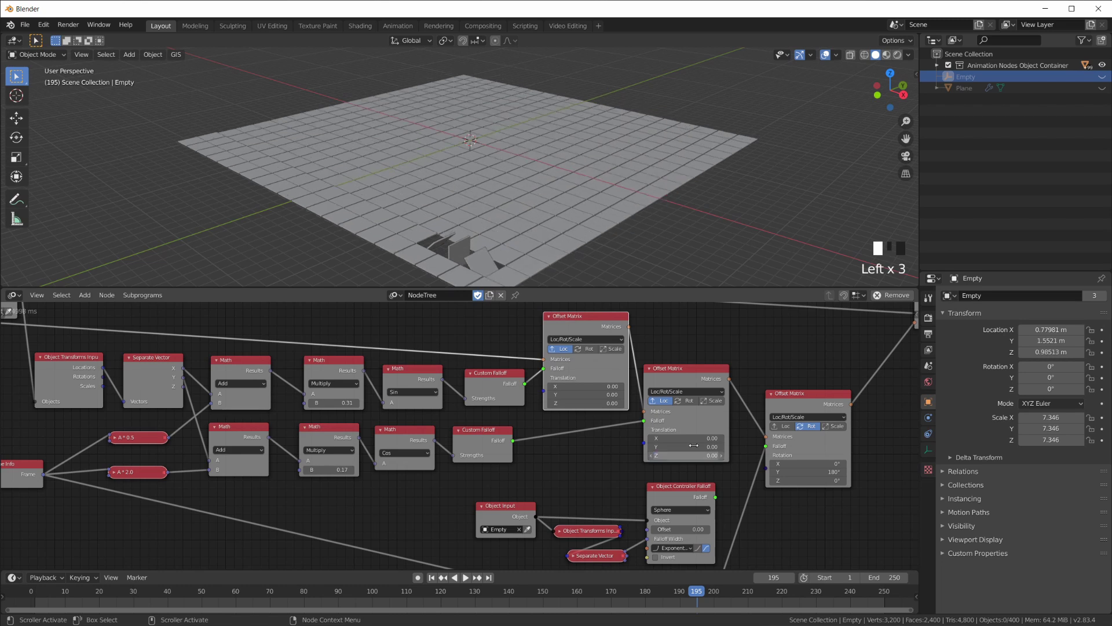
Step: Play the animation from frame 1 and examine the tile flips together with the Delay Falloff node's settings
{"action": "left_click", "coordinate": [431, 577]}
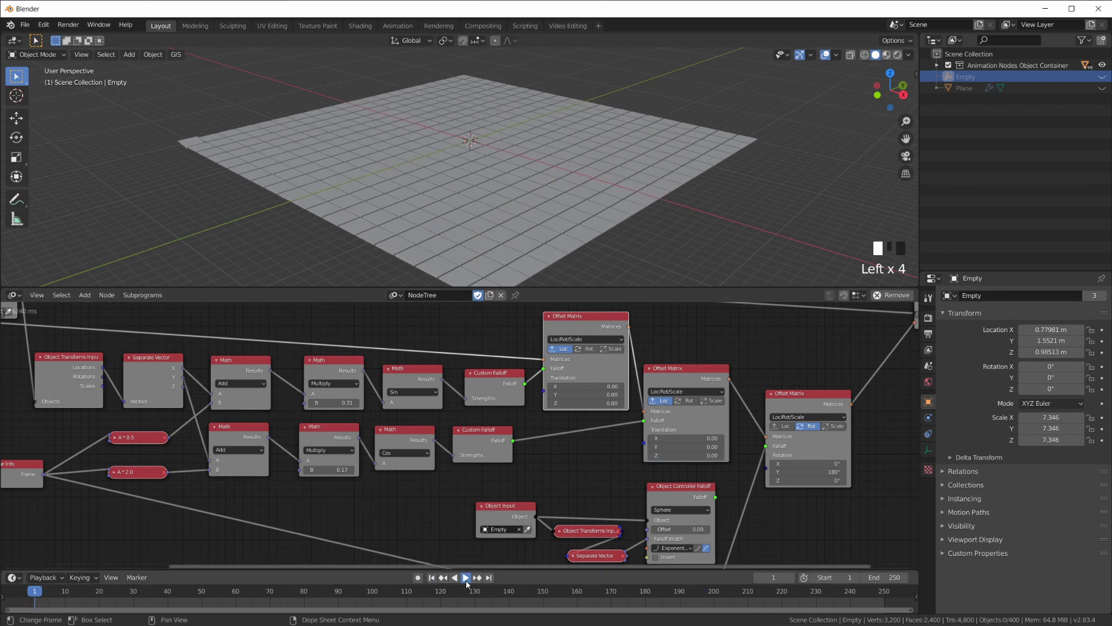
{"action": "left_click", "coordinate": [465, 578]}
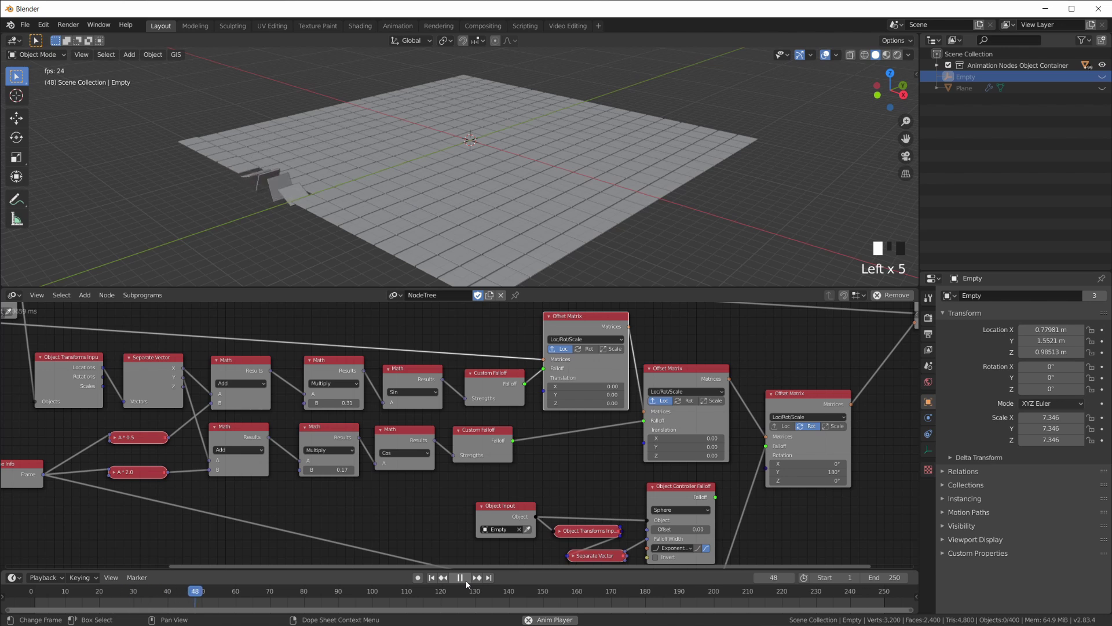
{"action": "scroll", "coordinate": [756, 512], "scroll_direction": "down", "scroll_amount": 2}
{"action": "middle_click_drag", "start_coordinate": [645, 556], "coordinate": [633, 474]}
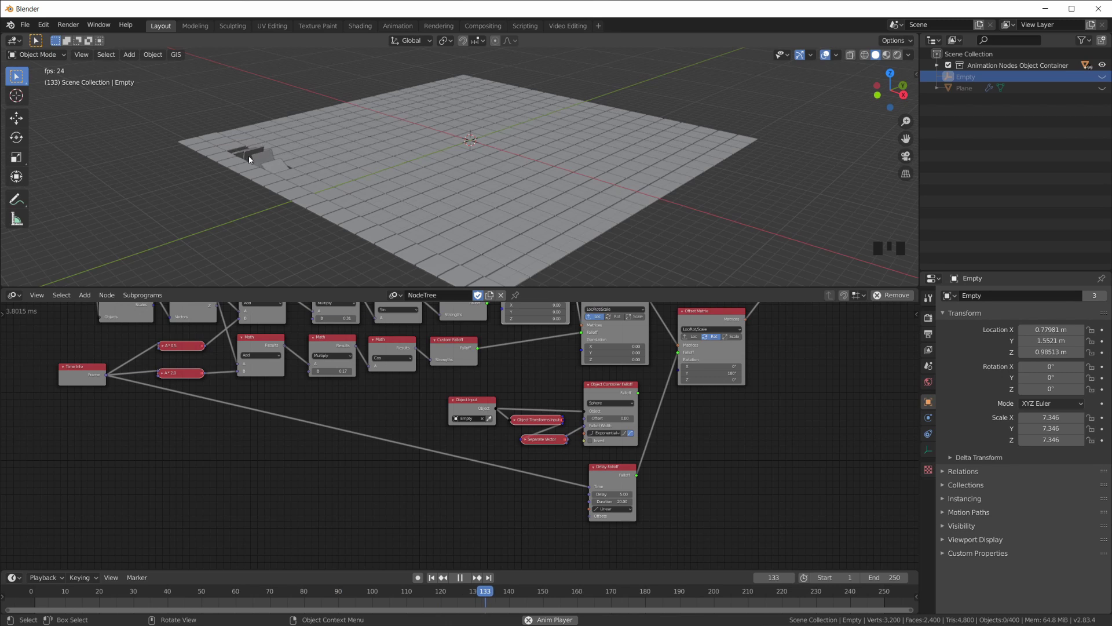
{"action": "scroll", "coordinate": [730, 452], "scroll_direction": "up", "scroll_amount": 7}
{"action": "middle_click_drag", "start_coordinate": [869, 351], "coordinate": [688, 405]}
{"action": "scroll", "coordinate": [556, 443], "scroll_direction": "down", "scroll_amount": 4}
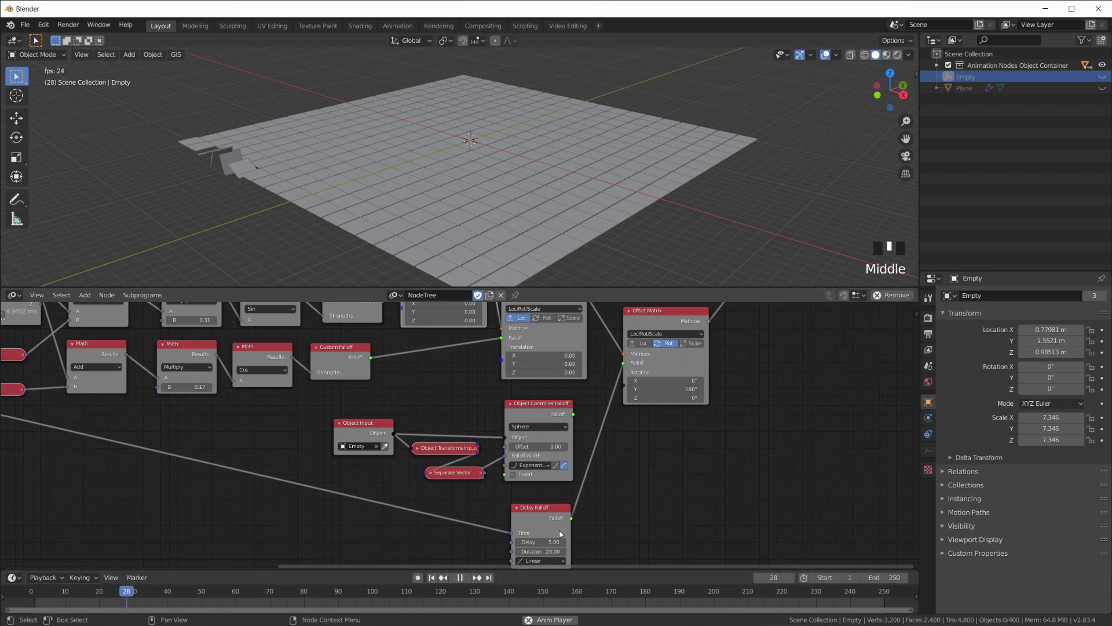
Step: Set the Delay Falloff node's interpolation to Exponential with both ease in and ease out enabled
{"action": "scroll", "coordinate": [598, 522], "scroll_direction": "up", "scroll_amount": 5}
{"action": "middle_click_drag", "start_coordinate": [688, 555], "coordinate": [641, 397]}
{"action": "scroll", "coordinate": [509, 521], "scroll_direction": "up", "scroll_amount": 4}
{"action": "middle_click_drag", "start_coordinate": [540, 385], "coordinate": [556, 456]}
{"action": "left_click", "coordinate": [559, 494]}
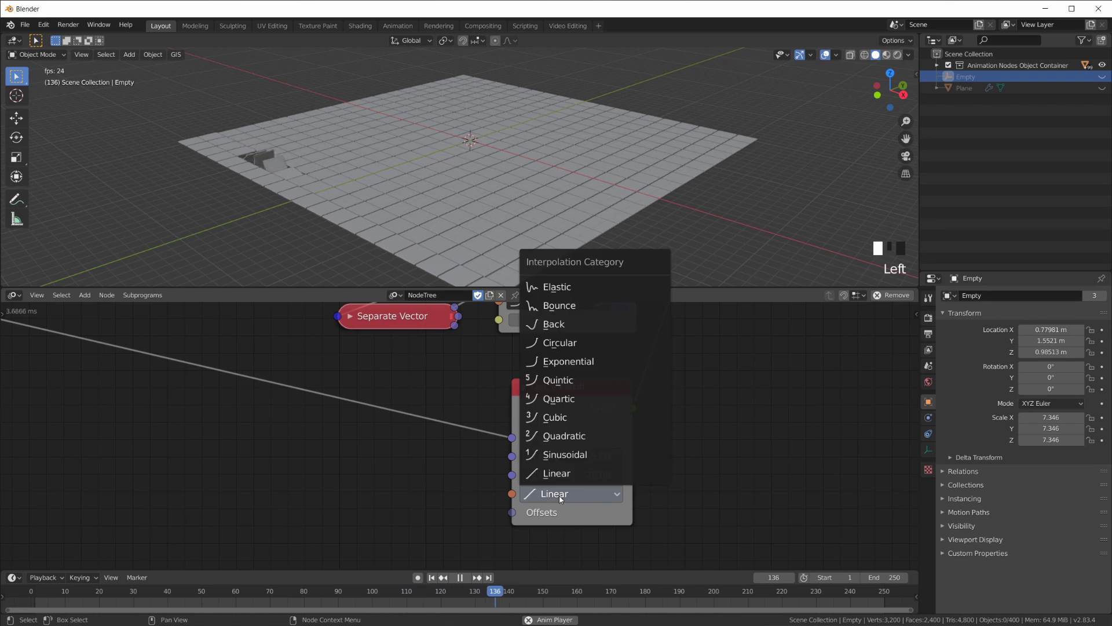
{"action": "left_click", "coordinate": [565, 364]}
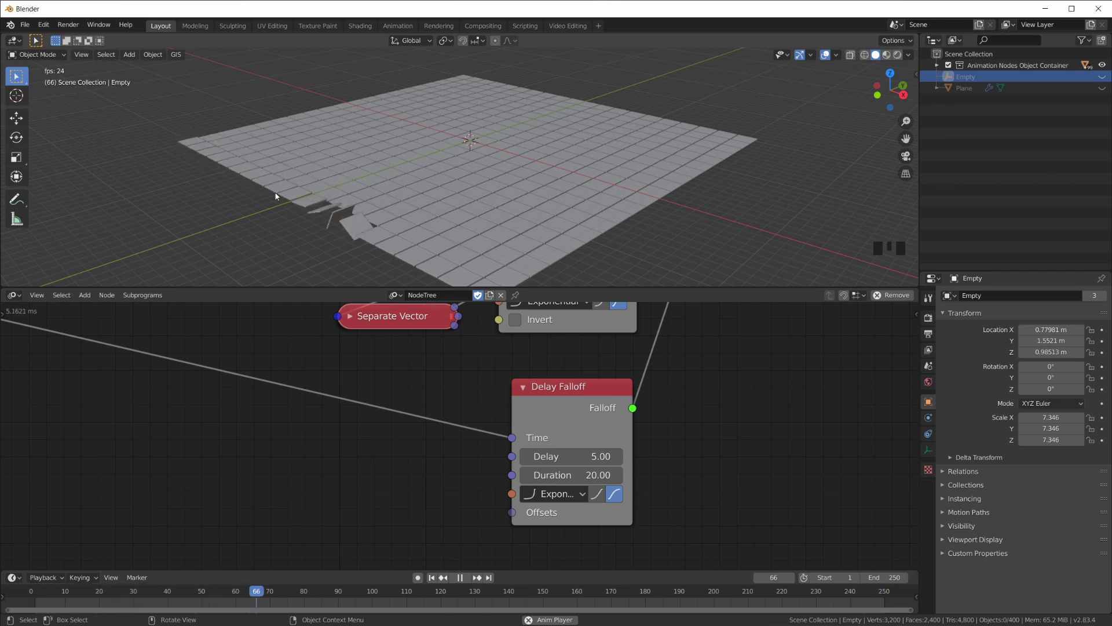
{"action": "left_click", "coordinate": [614, 495]}
{"action": "left_click", "coordinate": [612, 495]}
{"action": "left_click", "coordinate": [602, 495]}
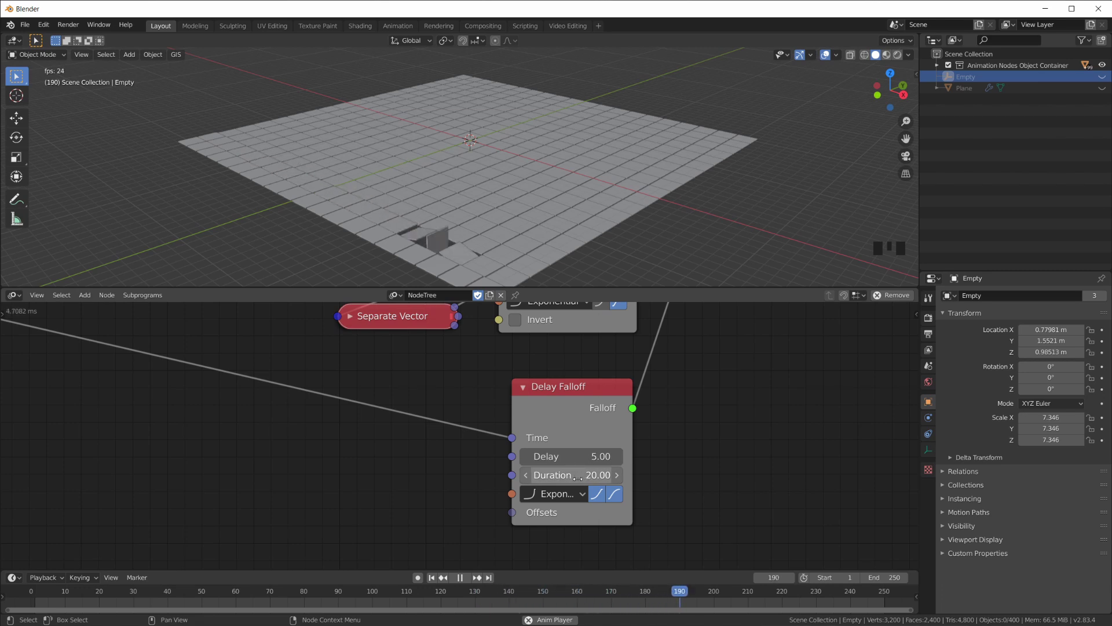
Step: Set the Delay Falloff node's Delay to 1 and its Duration to 50
{"action": "key", "text": "Return"}
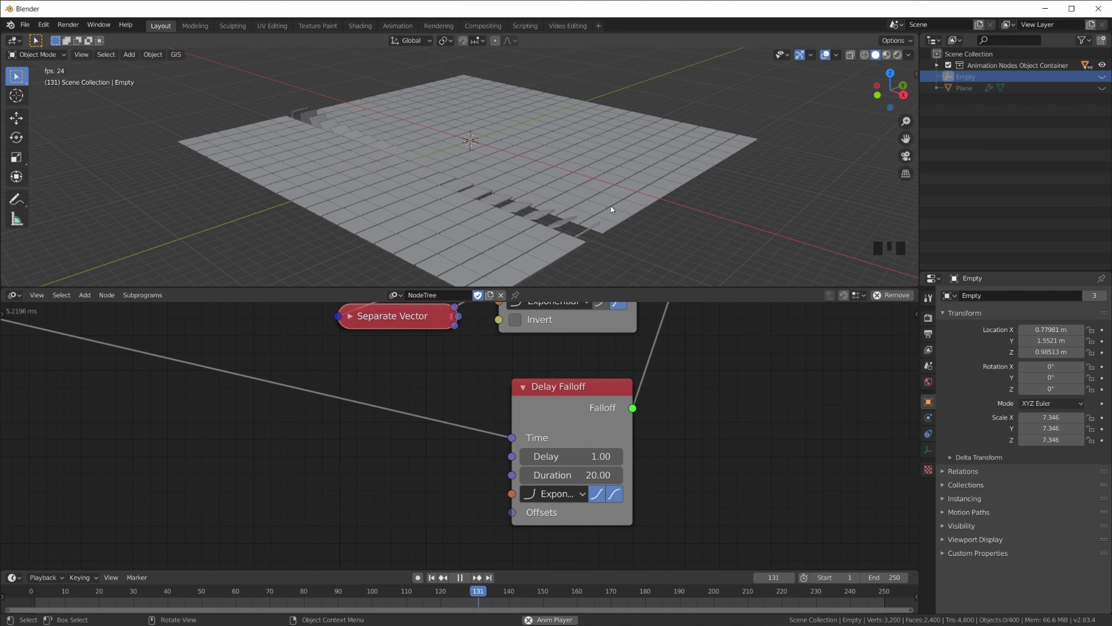
{"action": "left_click", "coordinate": [587, 476]}
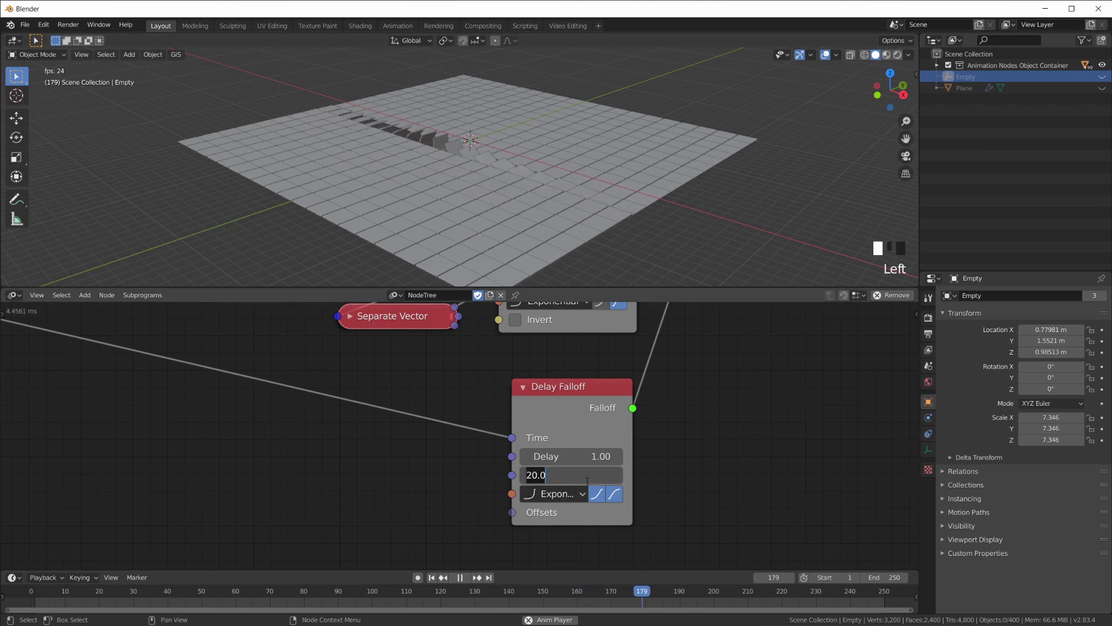
{"action": "type", "text": "50"}
{"action": "key", "text": "Return"}
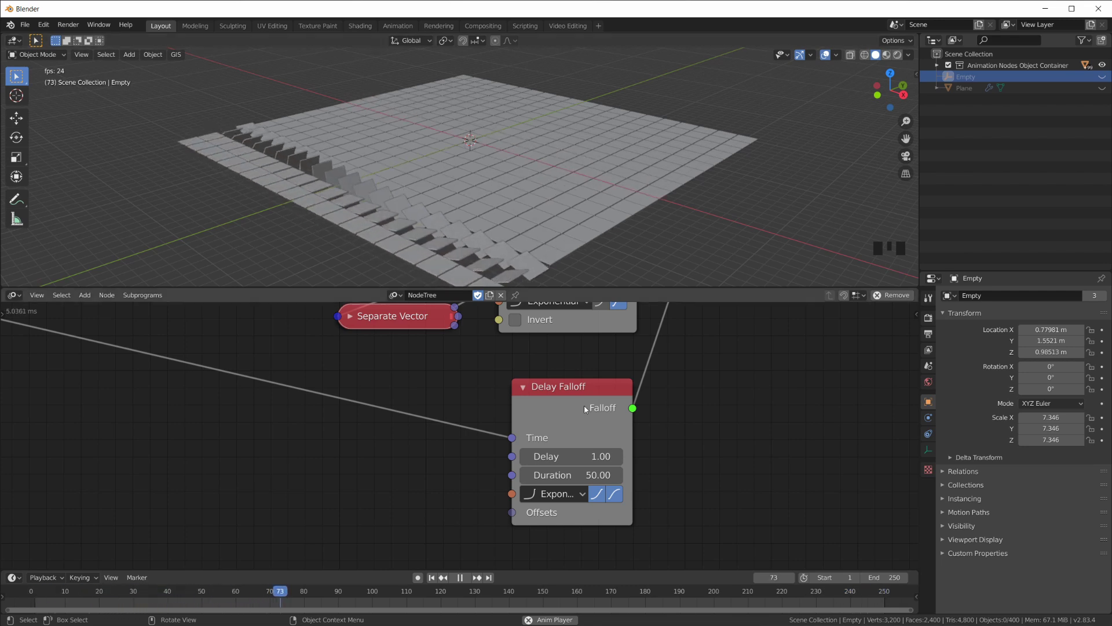
Step: Set the Delay Falloff node's Duration to 10
{"action": "left_click", "coordinate": [580, 473]}
{"action": "type", "text": "10"}
{"action": "key", "text": "Return"}
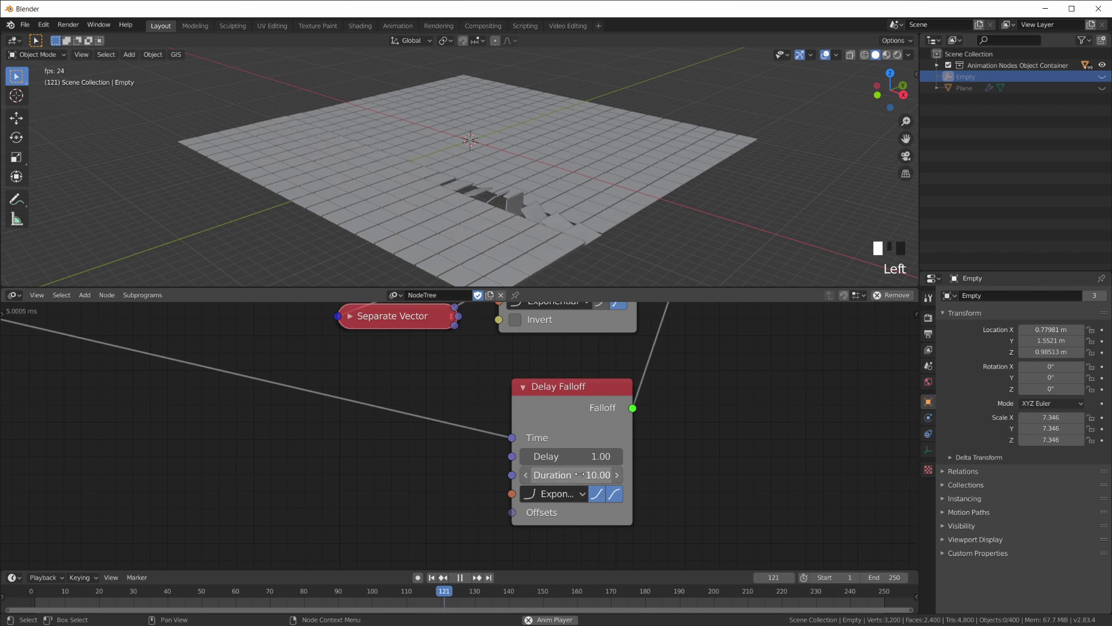
Step: Reposition the Delay Falloff node beneath the Object Controller Falloff node
{"action": "scroll", "coordinate": [516, 223], "scroll_direction": "down", "scroll_amount": 1}
{"action": "middle_click_drag", "start_coordinate": [509, 218], "coordinate": [578, 549]}
{"action": "scroll", "coordinate": [567, 423], "scroll_direction": "down", "scroll_amount": 4}
{"action": "left_click_drag", "start_coordinate": [559, 401], "coordinate": [561, 404]}
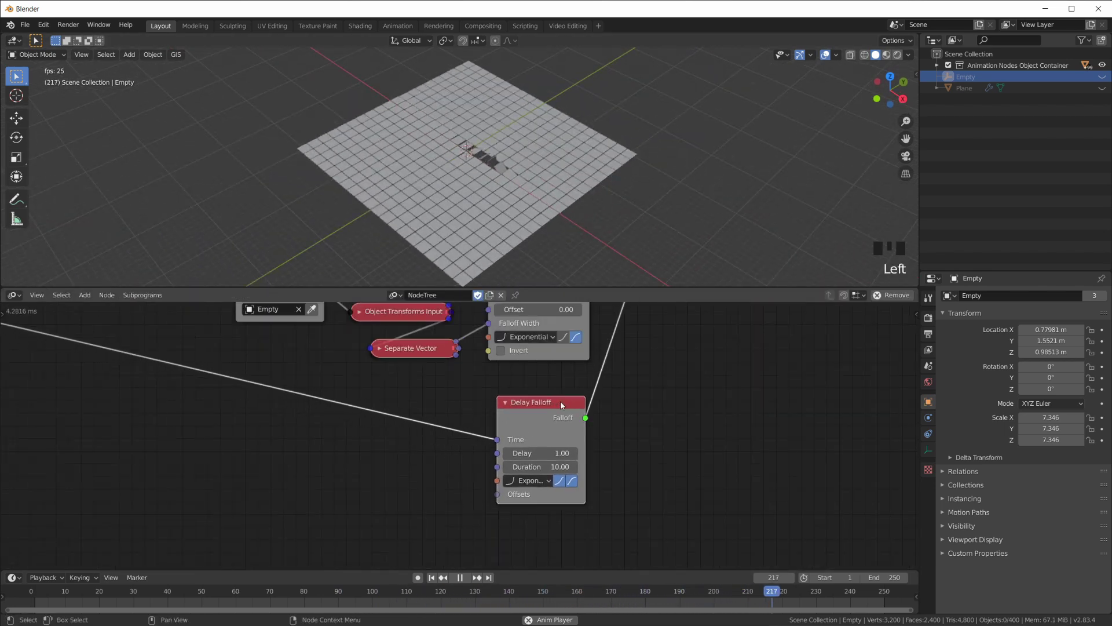
{"action": "scroll", "coordinate": [556, 396], "scroll_direction": "down", "scroll_amount": 8}
{"action": "middle_click_drag", "start_coordinate": [549, 382], "coordinate": [615, 452]}
{"action": "scroll", "coordinate": [608, 504], "scroll_direction": "down", "scroll_amount": 4}
{"action": "left_click", "coordinate": [544, 472]}
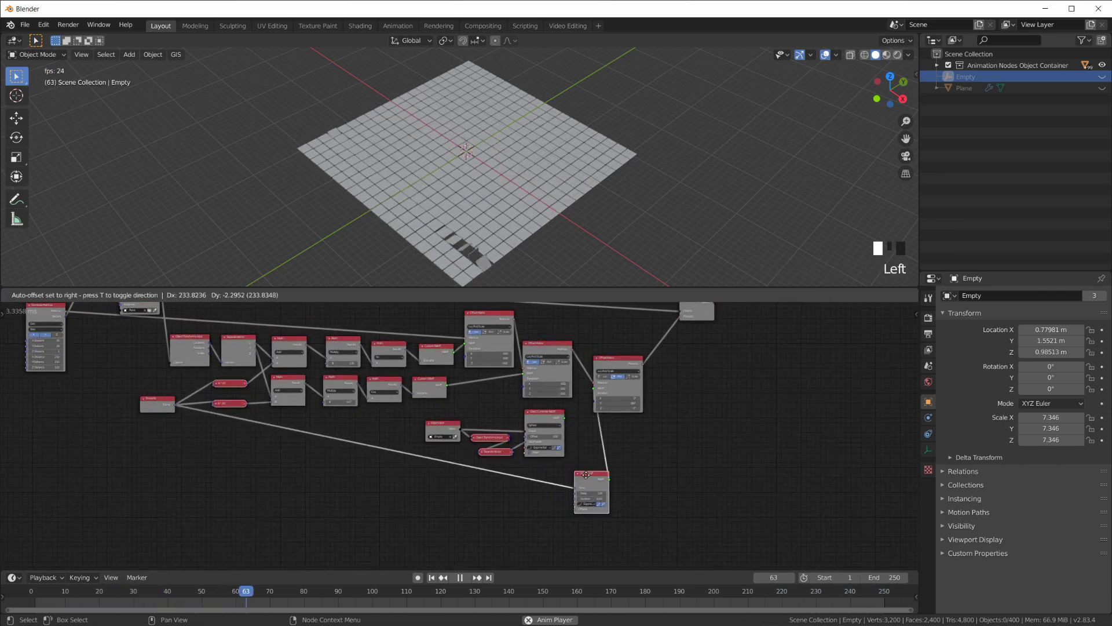
{"action": "scroll", "coordinate": [576, 504], "scroll_direction": "up", "scroll_amount": 4}
{"action": "middle_click_drag", "start_coordinate": [576, 504], "coordinate": [576, 425]}
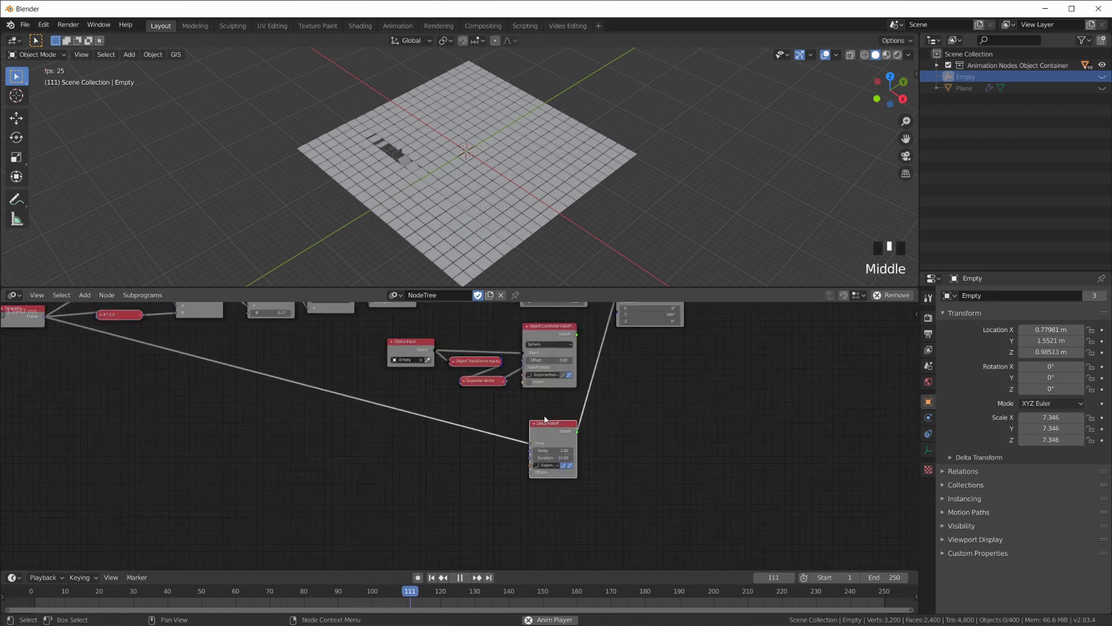
Step: Try a Z translation of 0.1 on the sine-driven Offset Matrix node, and set both location Offset Matrix nodes to 0.5
{"action": "scroll", "coordinate": [576, 425], "scroll_direction": "up", "scroll_amount": 4}
{"action": "left_click", "coordinate": [599, 383]}
{"action": "scroll", "coordinate": [598, 377], "scroll_direction": "up", "scroll_amount": 3}
{"action": "middle_click_drag", "start_coordinate": [599, 376], "coordinate": [466, 466]}
{"action": "scroll", "coordinate": [608, 444], "scroll_direction": "down", "scroll_amount": 3}
{"action": "scroll", "coordinate": [467, 467], "scroll_direction": "up", "scroll_amount": 3}
{"action": "scroll", "coordinate": [467, 467], "scroll_direction": "up", "scroll_amount": 2}
{"action": "left_click", "coordinate": [427, 410]}
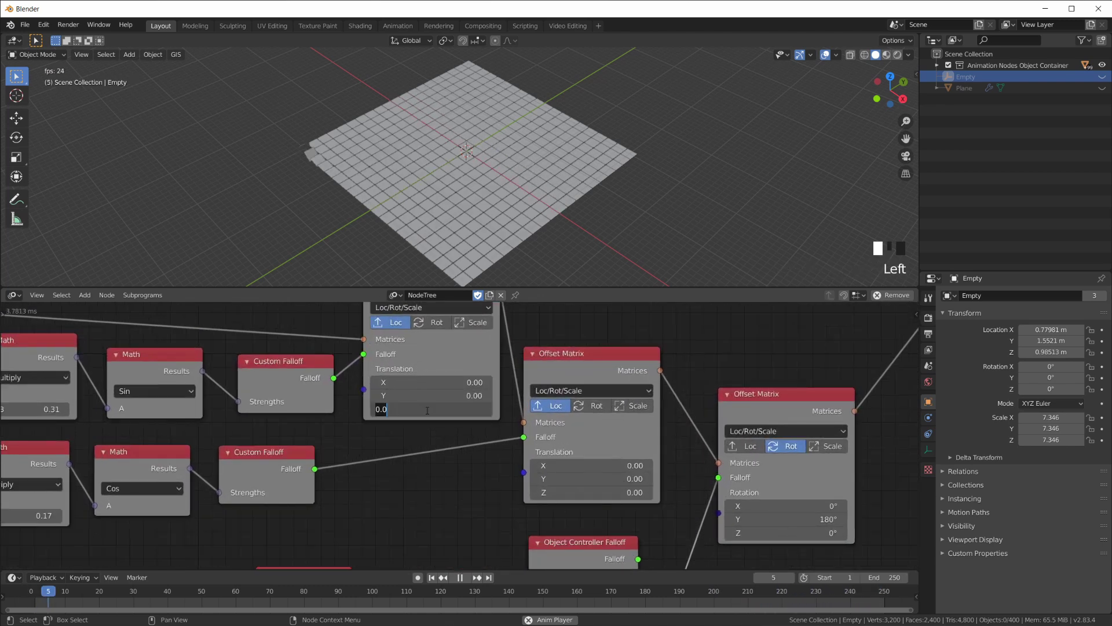
{"action": "mouse_move", "coordinate": [554, 145]}
{"action": "middle_mouse_down"}
{"action": "mouse_move", "coordinate": [553, 186]}
{"action": "mouse_move", "coordinate": [554, 166]}
{"action": "middle_mouse_up"}
{"action": "scroll", "coordinate": [554, 168], "scroll_direction": "up", "scroll_amount": 3}
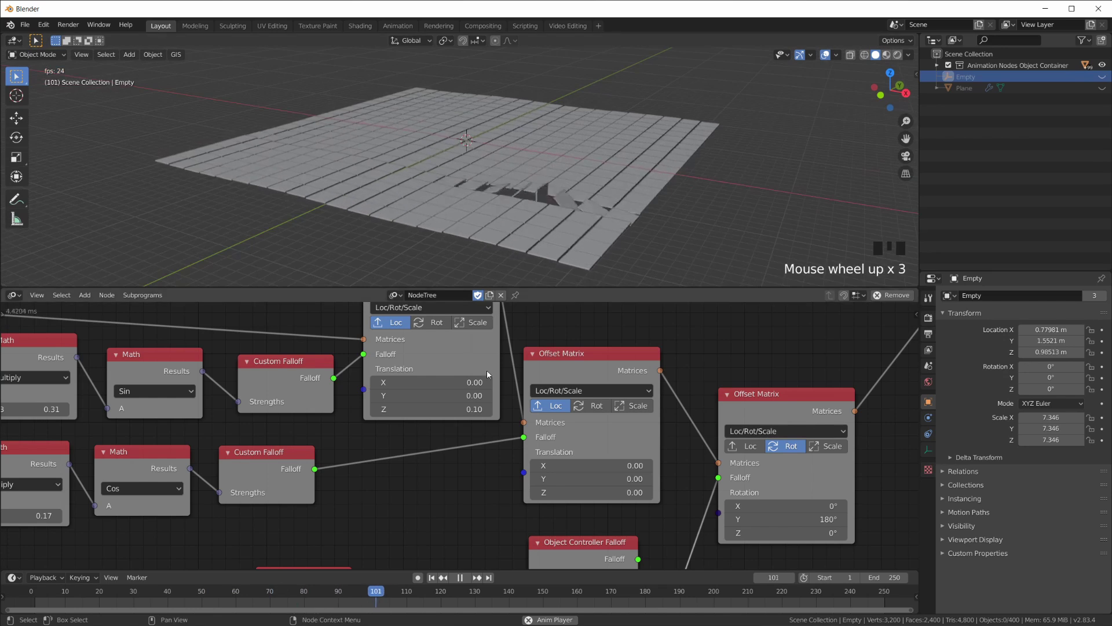
{"action": "left_click", "coordinate": [437, 410]}
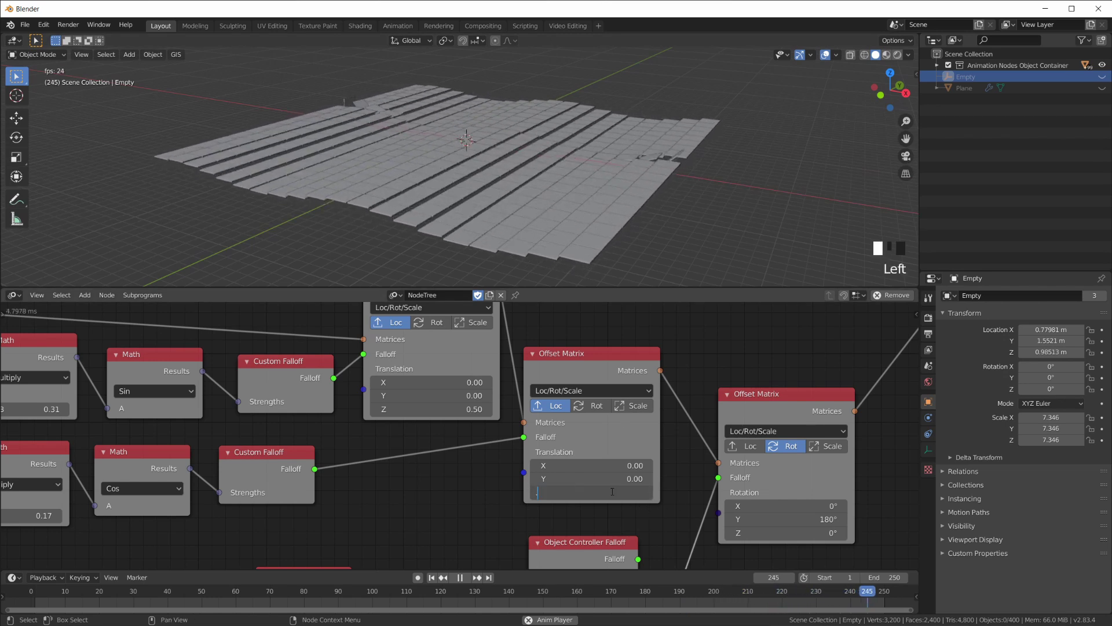
Step: Expand the collapsed A * 2.0 Math node fed by Time Info, set its B value to 0.5, and collapse it again
{"action": "scroll", "coordinate": [367, 491], "scroll_direction": "down", "scroll_amount": 4}
{"action": "middle_click_drag", "start_coordinate": [360, 492], "coordinate": [745, 421]}
{"action": "scroll", "coordinate": [362, 453], "scroll_direction": "up", "scroll_amount": 3}
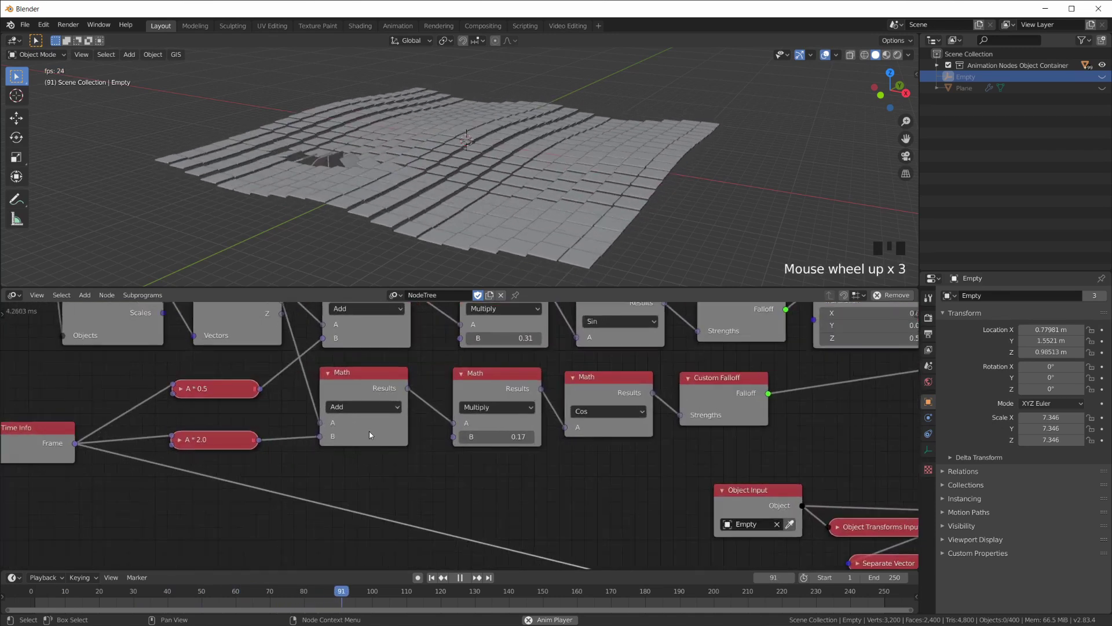
{"action": "middle_click_drag", "start_coordinate": [305, 433], "coordinate": [461, 495]}
{"action": "left_click", "coordinate": [339, 503]}
{"action": "left_click_drag", "start_coordinate": [375, 504], "coordinate": [373, 479]}
{"action": "mouse_move", "coordinate": [371, 544]}
{"action": "left_mouse_down"}
{"action": "mouse_move", "coordinate": [354, 541]}
{"action": "mouse_move", "coordinate": [371, 540]}
{"action": "left_mouse_up"}
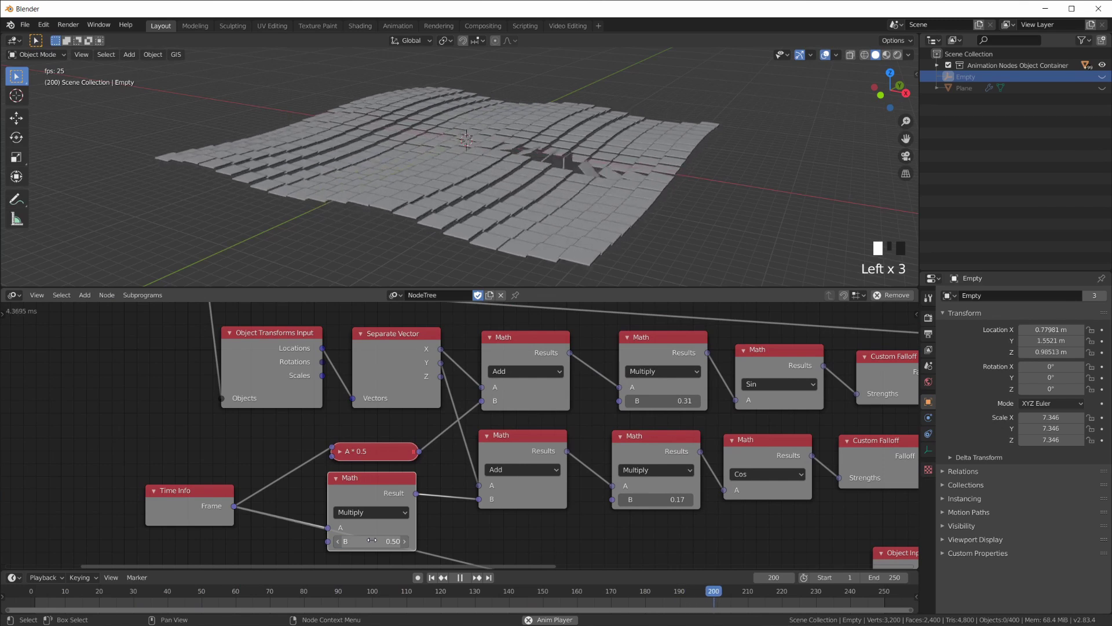
{"action": "left_click", "coordinate": [335, 477]}
Step: Examine the playing wave up close and from afar, and move the Delay Falloff node closer to the Object Controller Falloff node
{"action": "middle_click_drag", "start_coordinate": [656, 402], "coordinate": [534, 405]}
{"action": "middle_click_drag", "start_coordinate": [686, 415], "coordinate": [560, 450]}
{"action": "middle_click_drag", "start_coordinate": [752, 449], "coordinate": [569, 424]}
{"action": "middle_click_drag", "start_coordinate": [553, 253], "coordinate": [567, 194]}
{"action": "scroll", "coordinate": [567, 194], "scroll_direction": "down", "scroll_amount": 4}
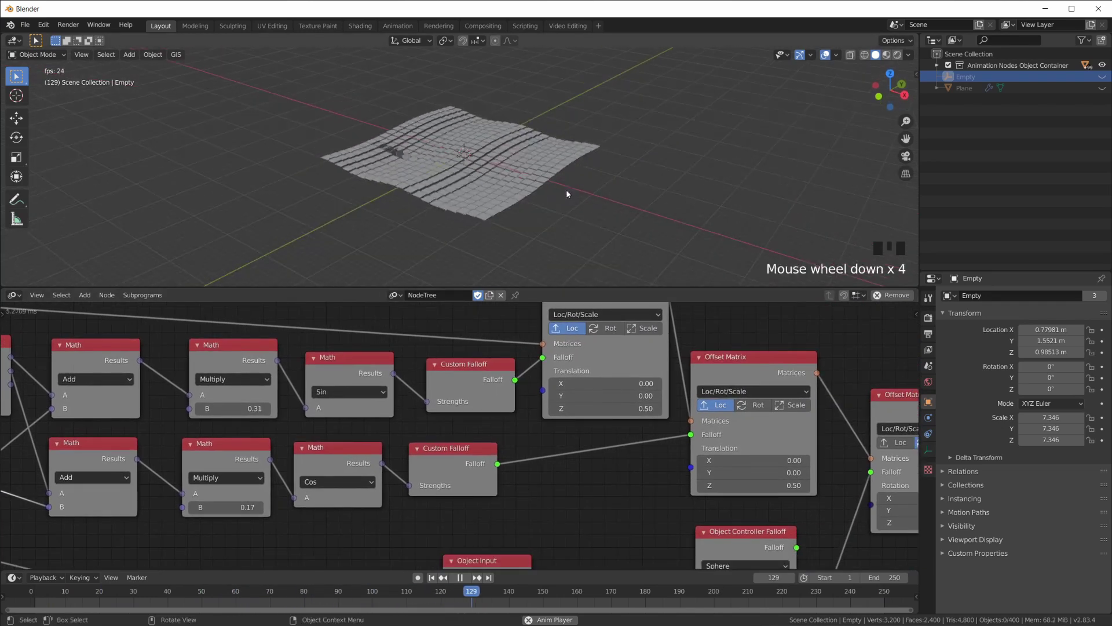
{"action": "scroll", "coordinate": [392, 153], "scroll_direction": "up", "scroll_amount": 4}
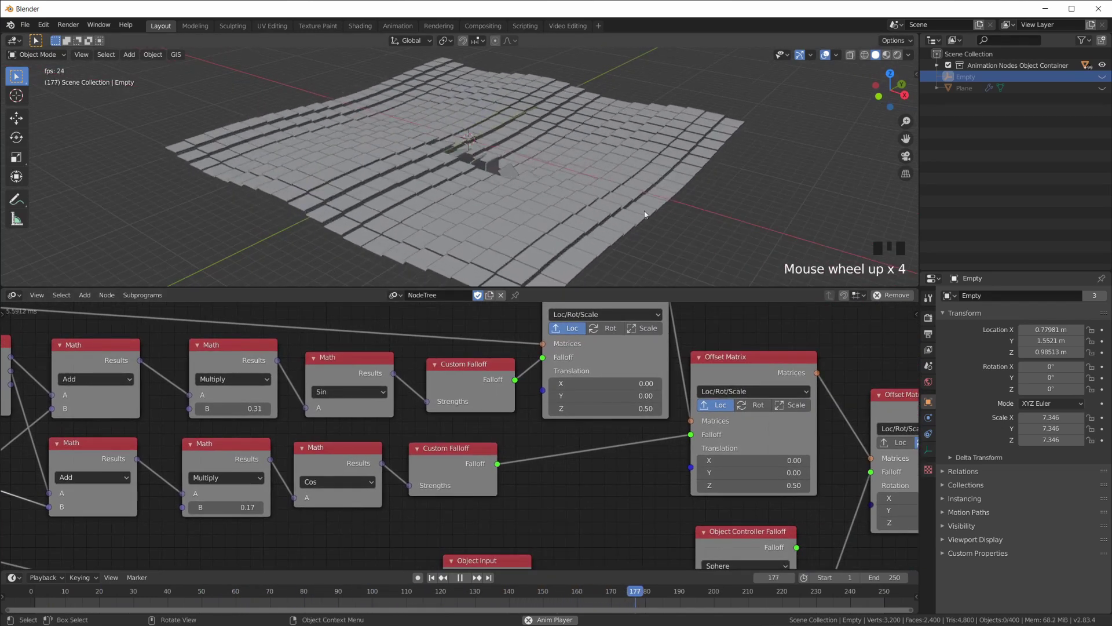
{"action": "middle_click_drag", "start_coordinate": [768, 477], "coordinate": [556, 320]}
{"action": "left_click", "coordinate": [665, 460]}
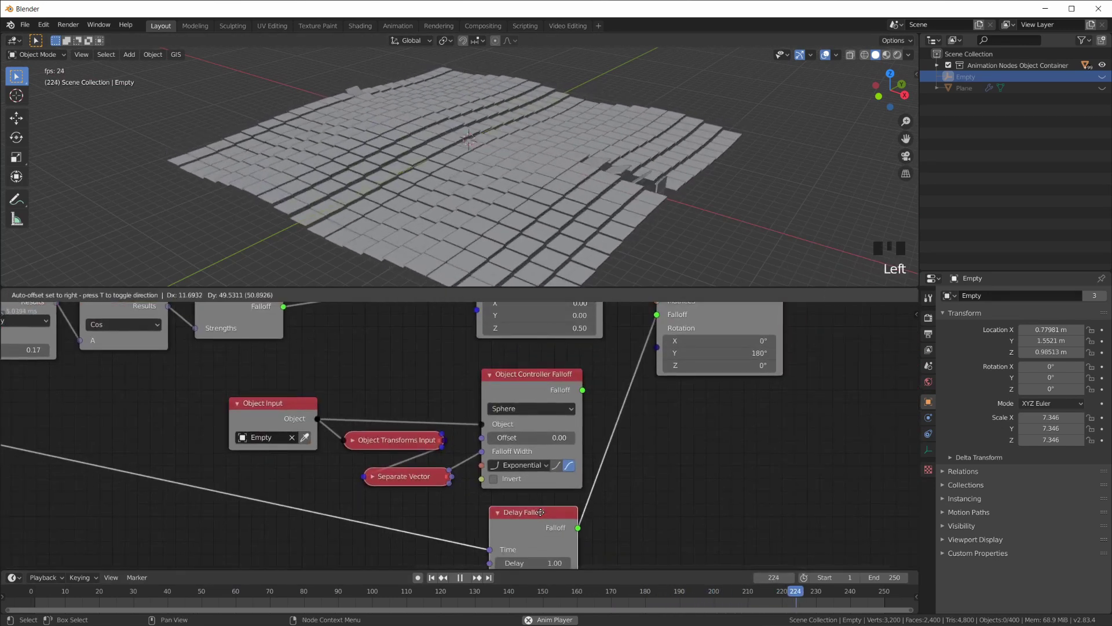
{"action": "middle_click_drag", "start_coordinate": [664, 460], "coordinate": [640, 412]}
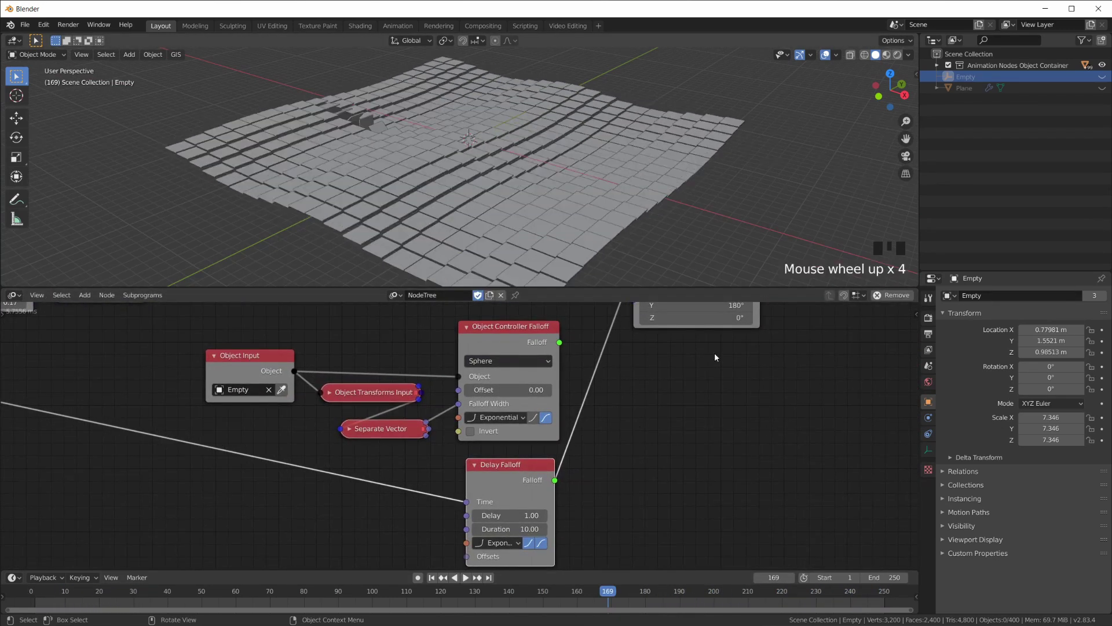
Step: Stop playback and enable location alongside rotation on the last Offset Matrix node
{"action": "scroll", "coordinate": [718, 360], "scroll_direction": "down", "scroll_amount": 4}
{"action": "middle_click_drag", "start_coordinate": [747, 414], "coordinate": [739, 497]}
{"action": "scroll", "coordinate": [628, 468], "scroll_direction": "up", "scroll_amount": 3}
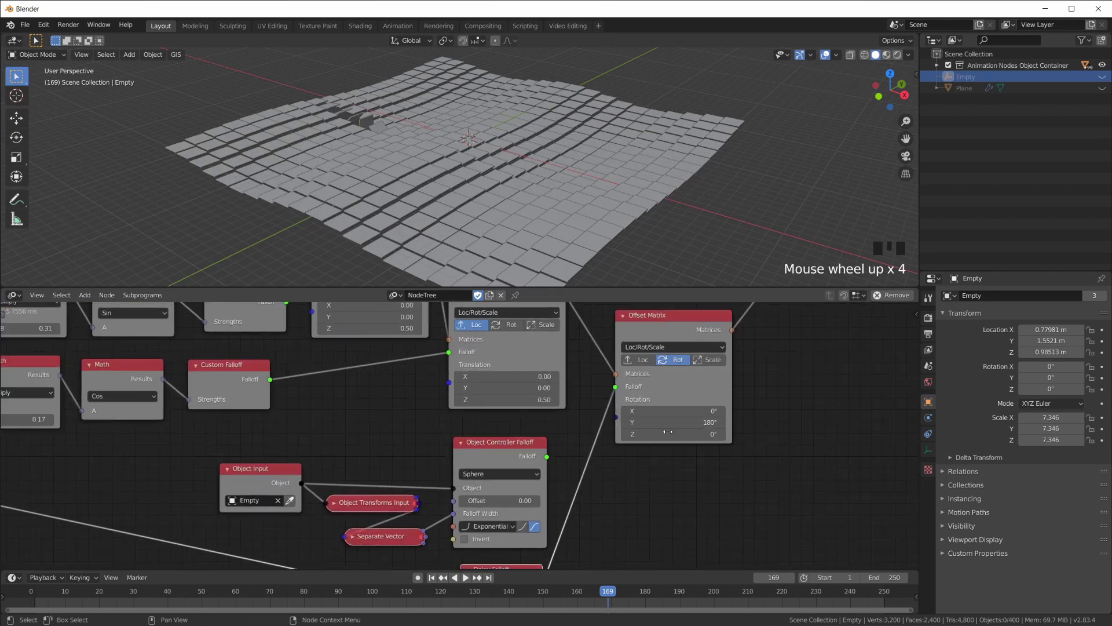
{"action": "left_click", "coordinate": [641, 374]}
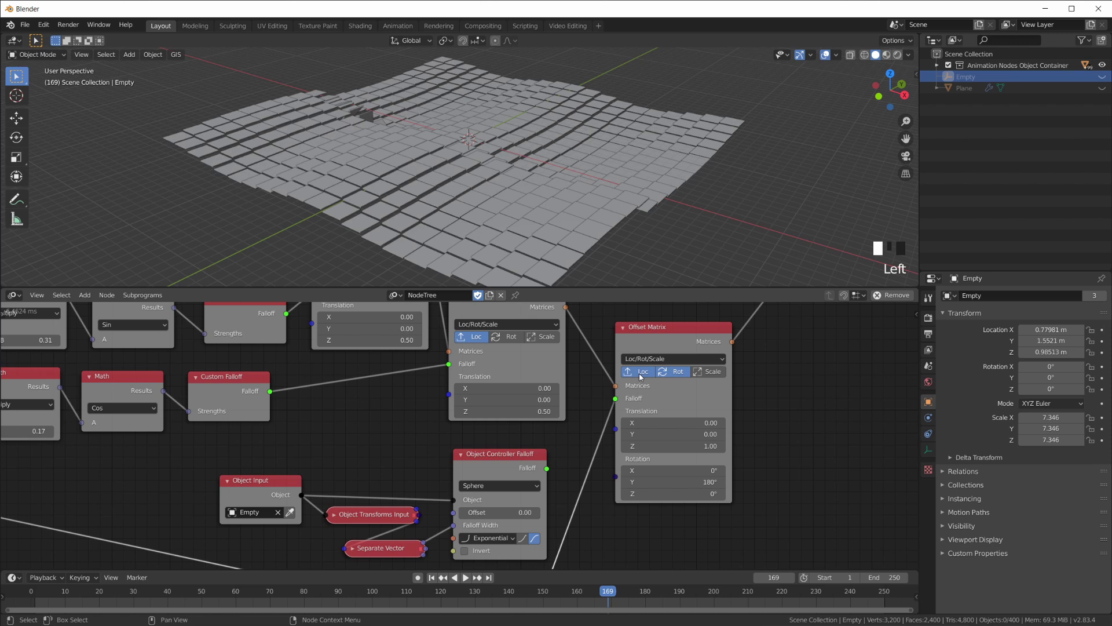
{"action": "middle_click_drag", "start_coordinate": [754, 487], "coordinate": [754, 445]}
{"action": "middle_click_drag", "start_coordinate": [672, 209], "coordinate": [559, 271]}
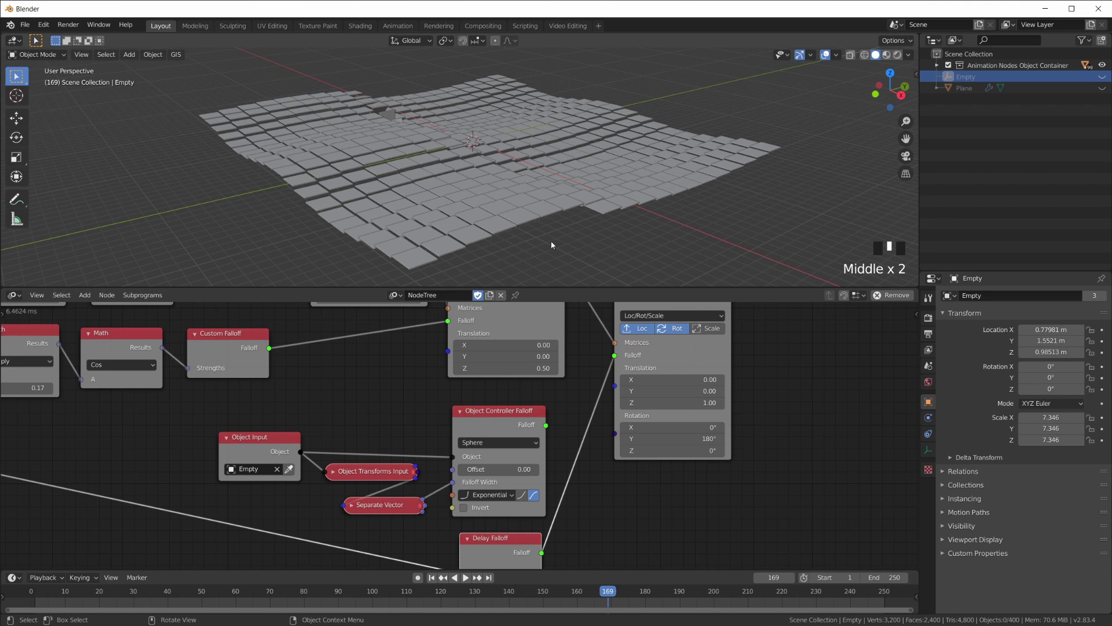
Step: Set the Z translation of the last Offset Matrix node to 3
{"action": "mouse_move", "coordinate": [664, 402]}
{"action": "left_mouse_down"}
{"action": "mouse_move", "coordinate": [704, 402]}
{"action": "mouse_move", "coordinate": [663, 402]}
{"action": "left_mouse_up"}
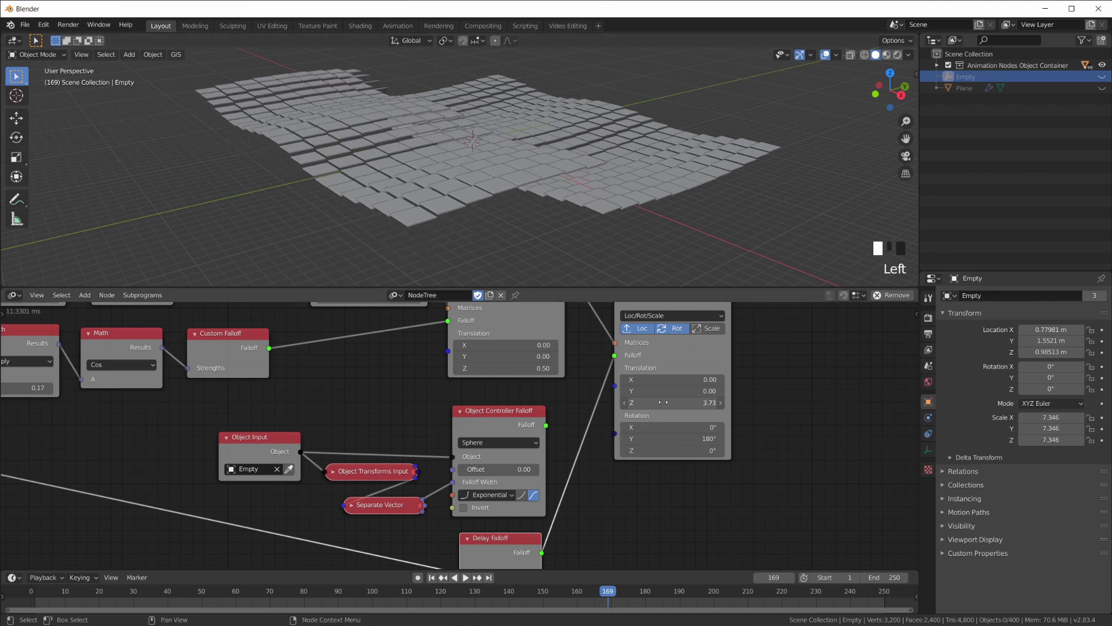
{"action": "left_click", "coordinate": [665, 435]}
{"action": "mouse_move", "coordinate": [585, 150]}
{"action": "middle_mouse_down"}
{"action": "mouse_move", "coordinate": [593, 125]}
{"action": "mouse_move", "coordinate": [557, 155]}
{"action": "mouse_move", "coordinate": [569, 165]}
{"action": "middle_mouse_up"}
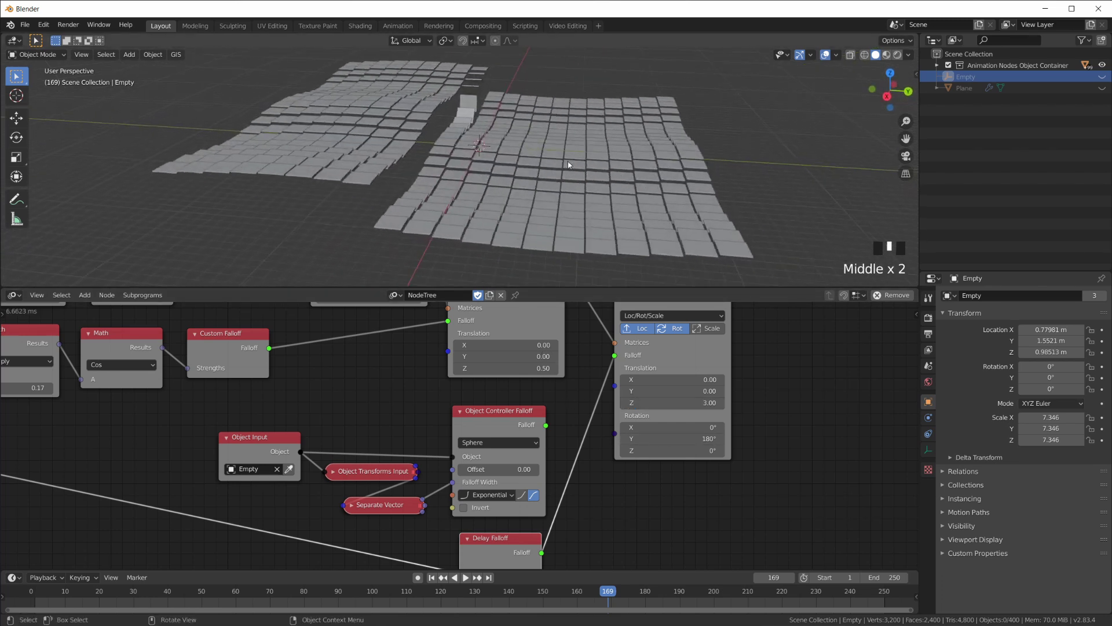
Step: Play the animation, examine the lifting and flipping tiles from a different angle, and stop playback
{"action": "key", "text": "space"}
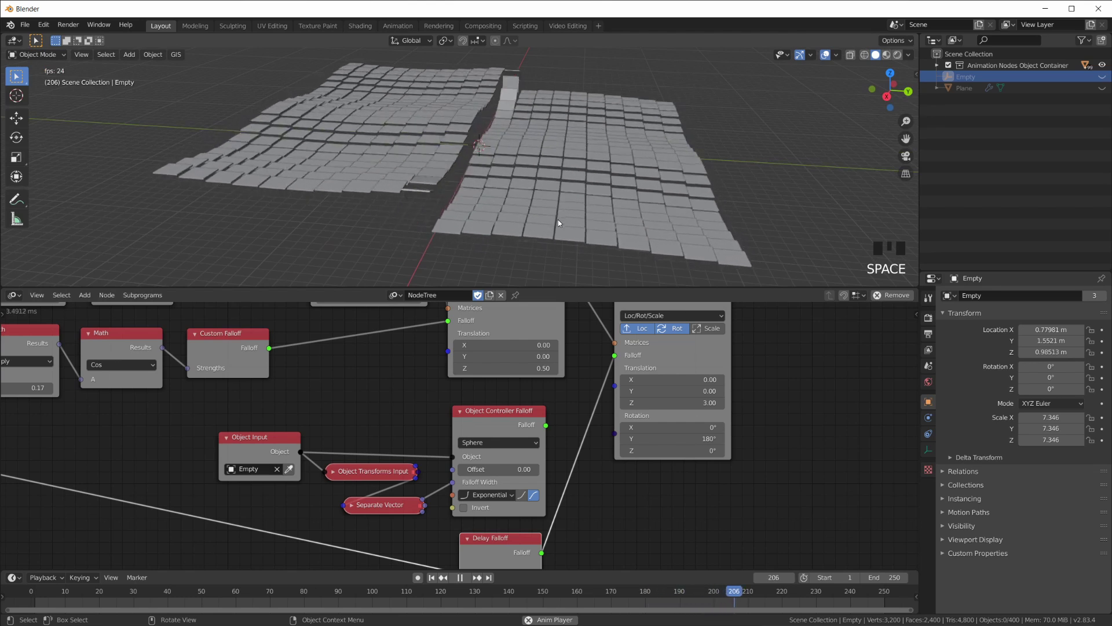
{"action": "middle_click_drag", "start_coordinate": [558, 220], "coordinate": [506, 196]}
{"action": "key", "text": "space"}
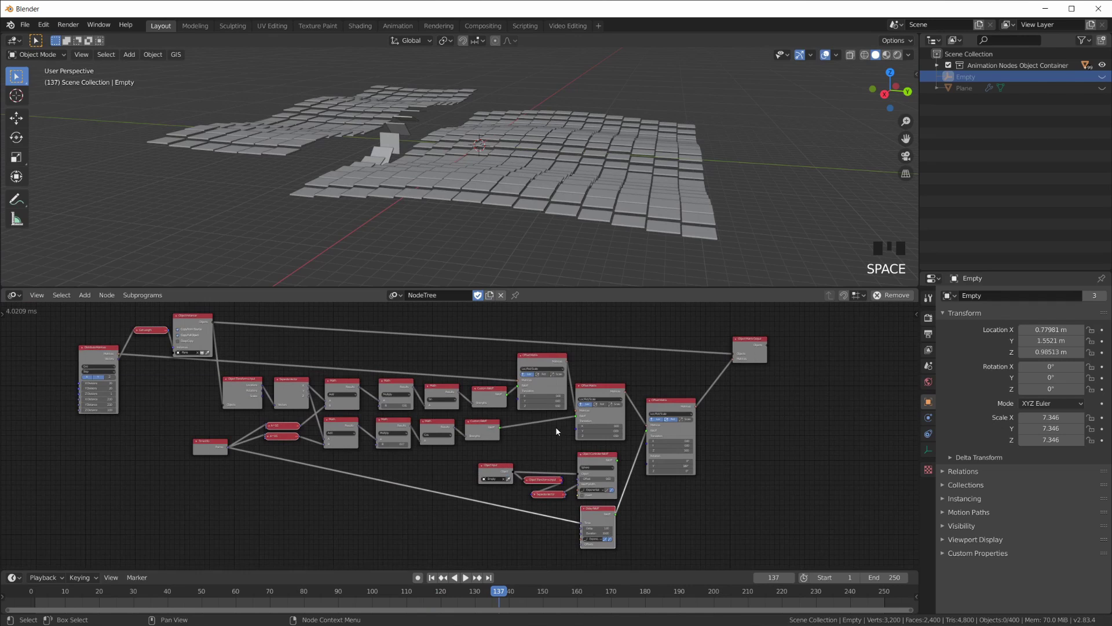
Step: Examine the whole node tree, from the grid's matrix node through the falloff chains to the Object Matrix Output node
{"action": "scroll", "coordinate": [556, 431], "scroll_direction": "up", "scroll_amount": 1}
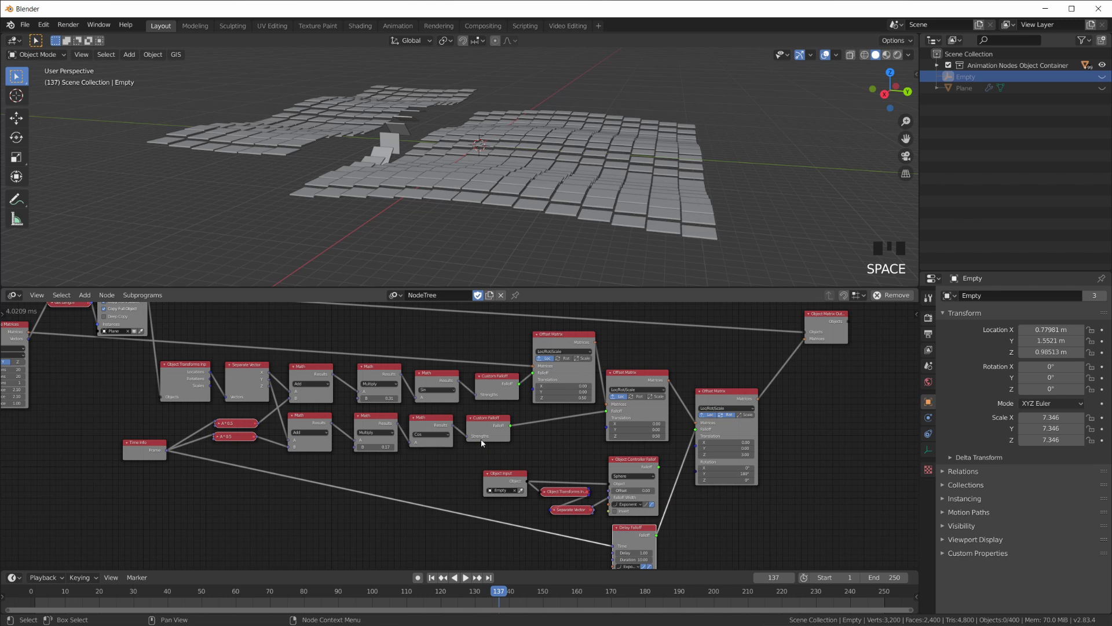
{"action": "scroll", "coordinate": [480, 439], "scroll_direction": "down", "scroll_amount": 1}
{"action": "scroll", "coordinate": [481, 439], "scroll_direction": "down", "scroll_amount": 1}
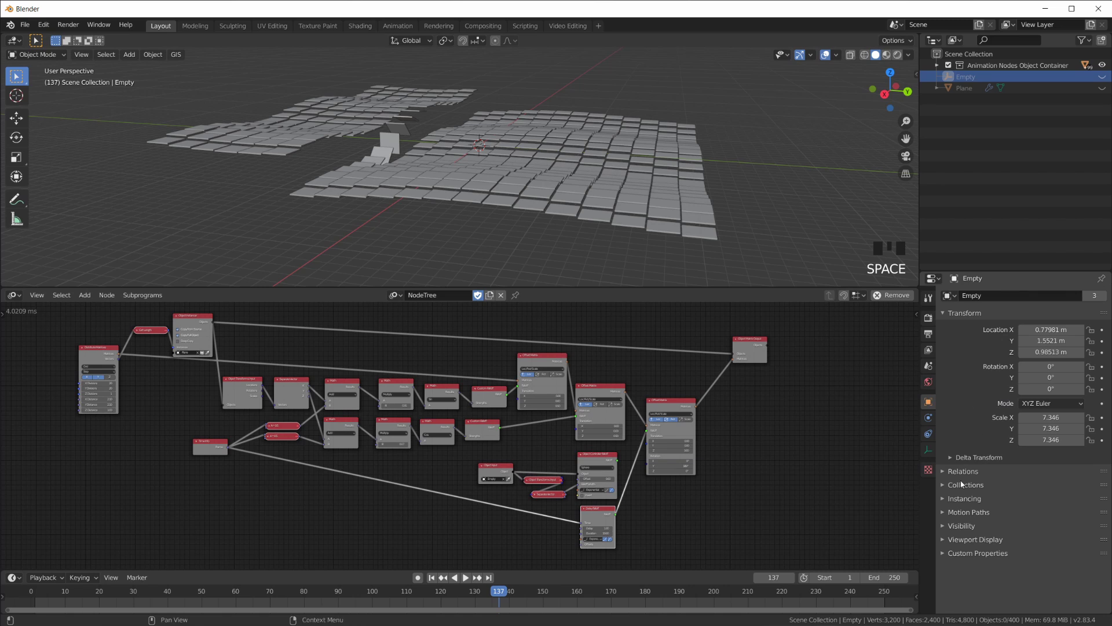
{"action": "middle_click_drag", "start_coordinate": [656, 471], "coordinate": [715, 479]}
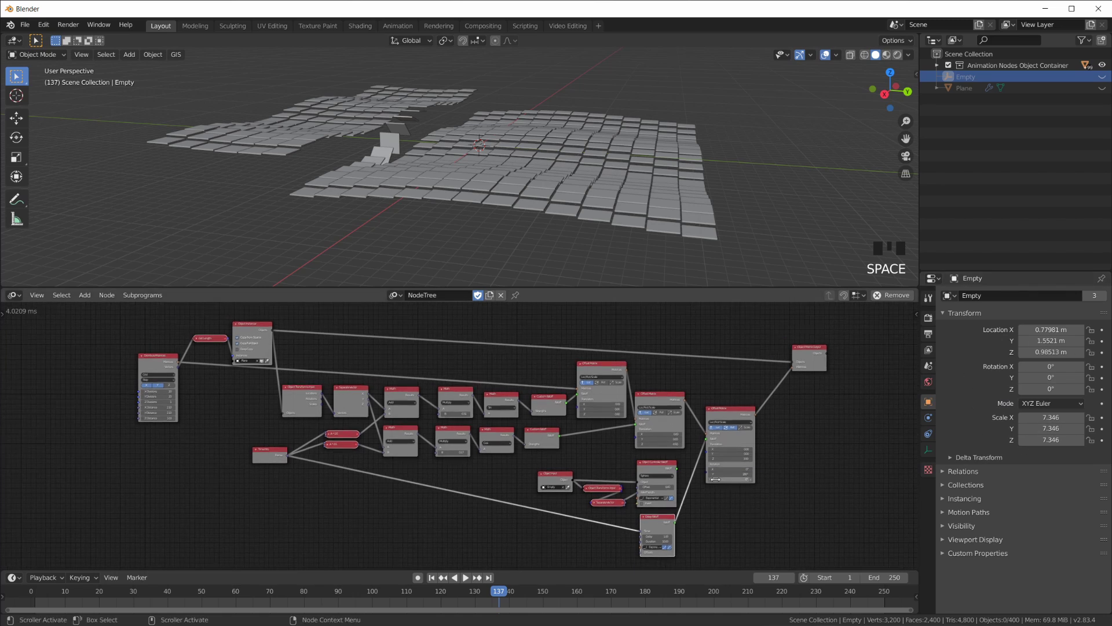
{"action": "scroll", "coordinate": [526, 445], "scroll_direction": "up", "scroll_amount": 1}
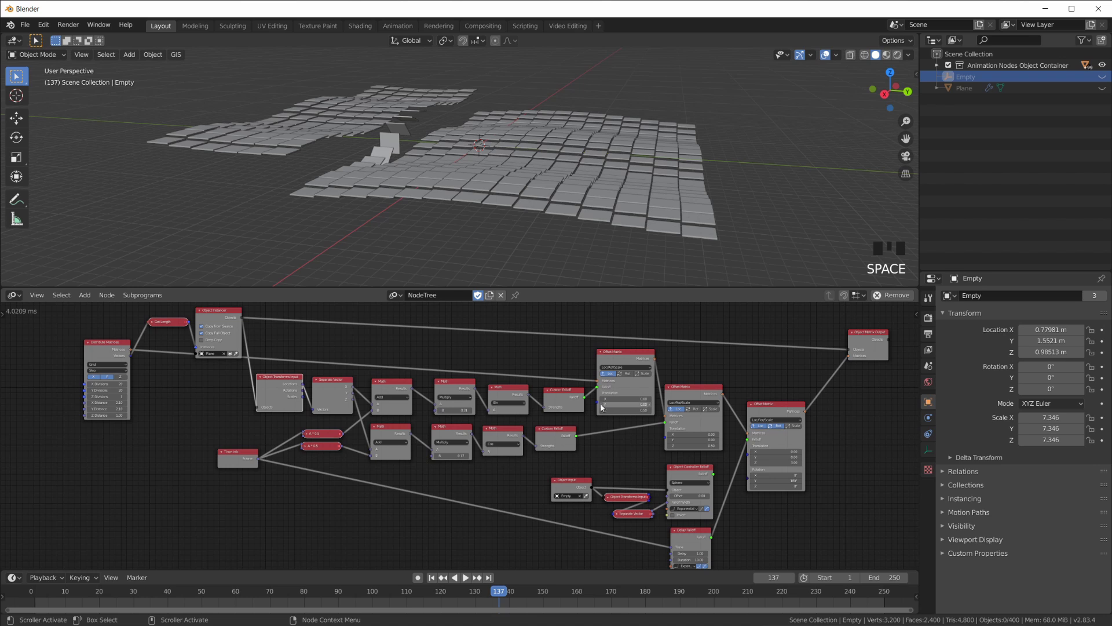
{"action": "scroll", "coordinate": [295, 390], "scroll_direction": "up", "scroll_amount": 1}
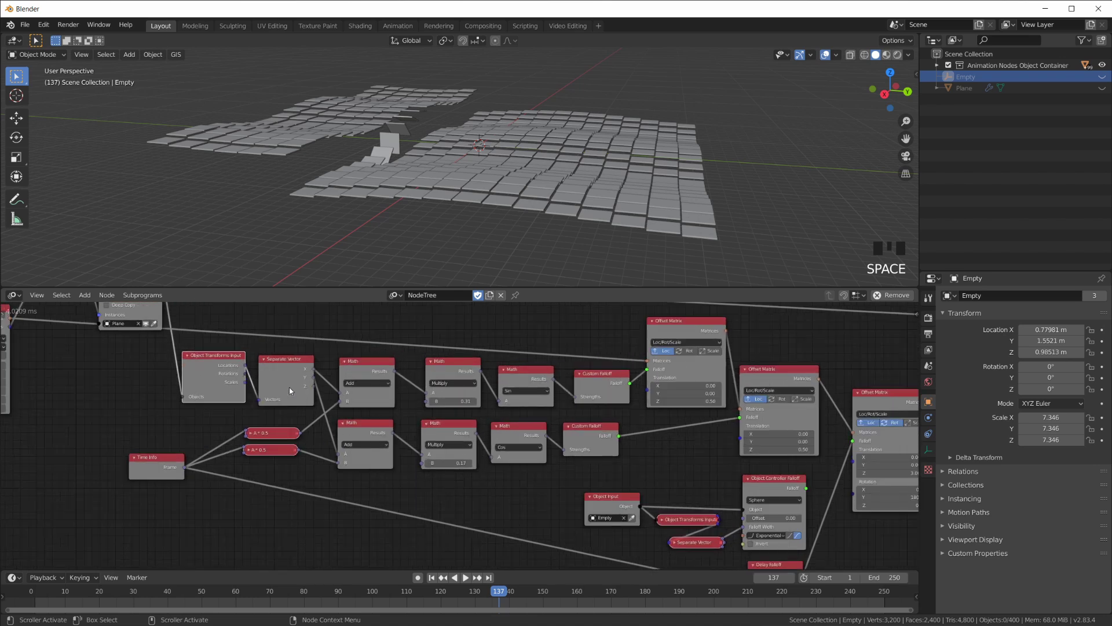
{"action": "key", "text": "Home"}
Step: Rearrange the three Offset Matrix nodes into a tidy chain and move the Object Matrix Output node closer to them
{"action": "middle_click_drag", "start_coordinate": [615, 362], "coordinate": [569, 388]}
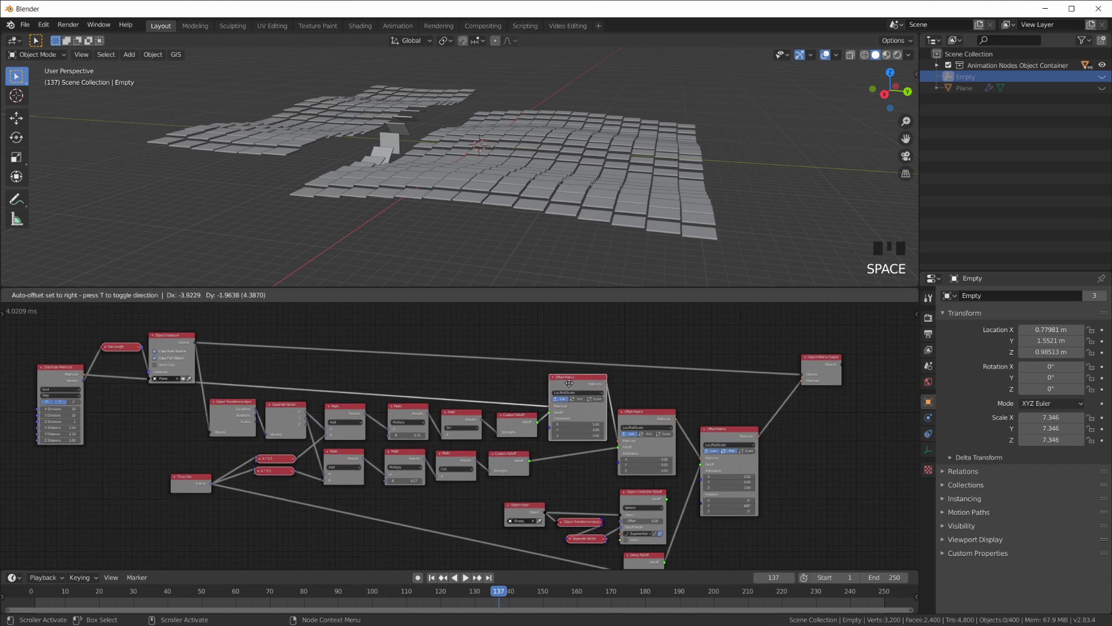
{"action": "scroll", "coordinate": [612, 417], "scroll_direction": "up", "scroll_amount": 1}
{"action": "left_click_drag", "start_coordinate": [694, 404], "coordinate": [701, 410]}
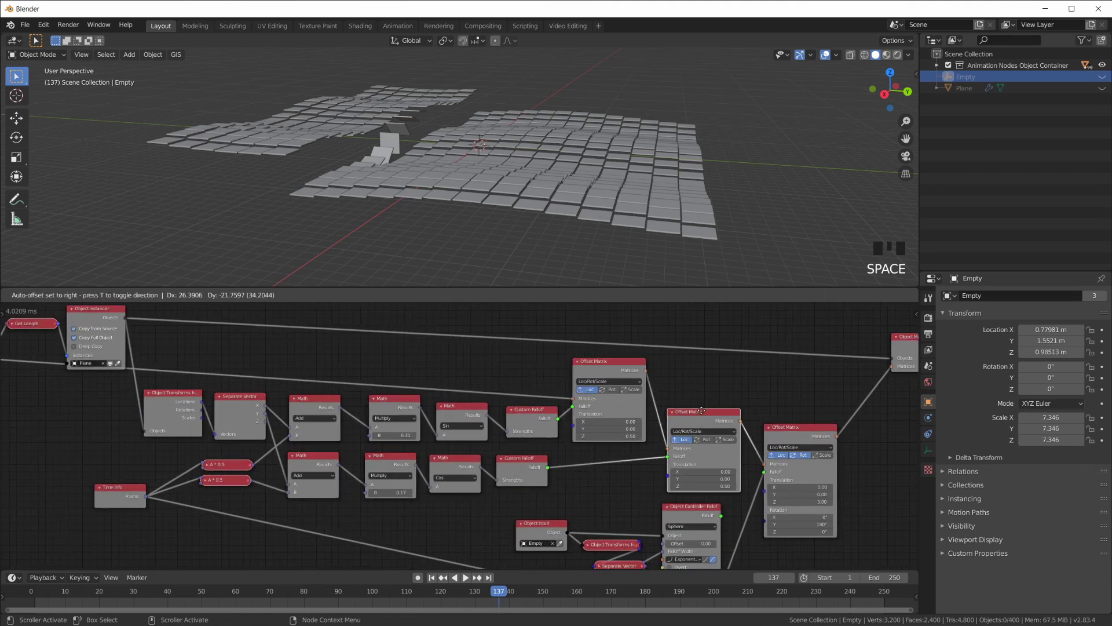
{"action": "left_click_drag", "start_coordinate": [775, 429], "coordinate": [778, 428]}
{"action": "middle_click_drag", "start_coordinate": [899, 359], "coordinate": [824, 382]}
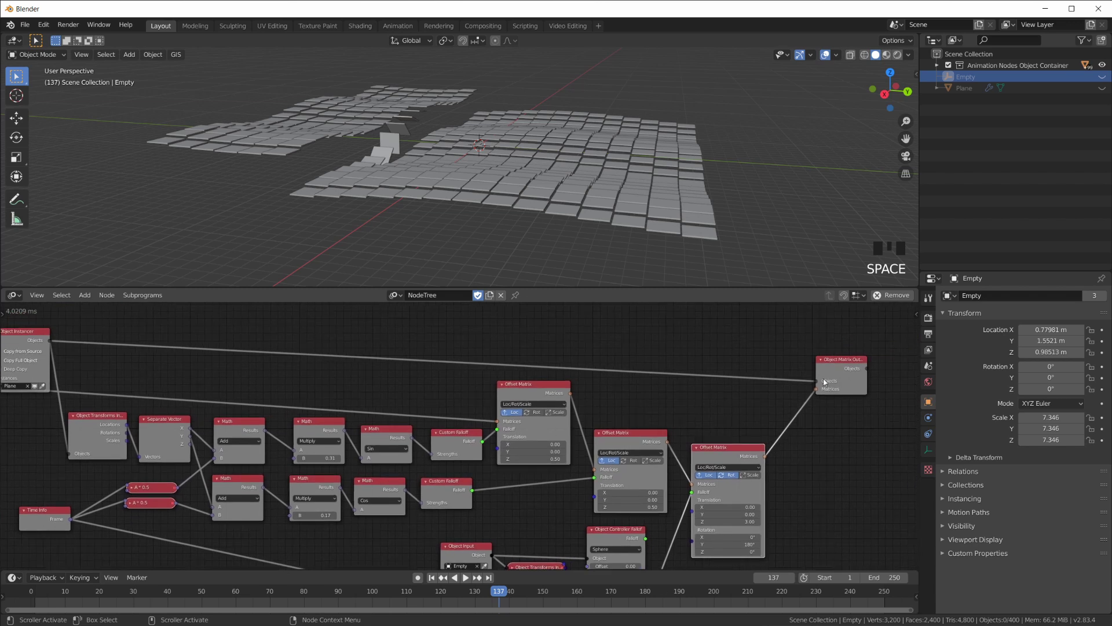
{"action": "left_click_drag", "start_coordinate": [833, 366], "coordinate": [807, 372]}
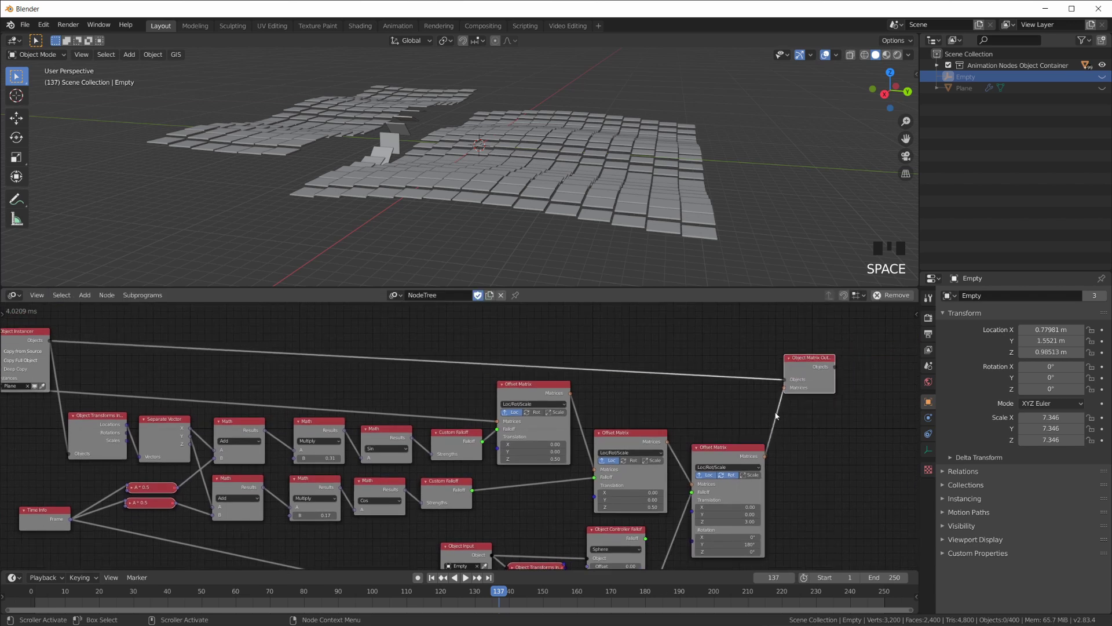
Step: Frame the whole node tree and inspect the object transform of instance Plane.005 in the Animation Nodes Object Container
{"action": "scroll", "coordinate": [400, 369], "scroll_direction": "down", "scroll_amount": 2}
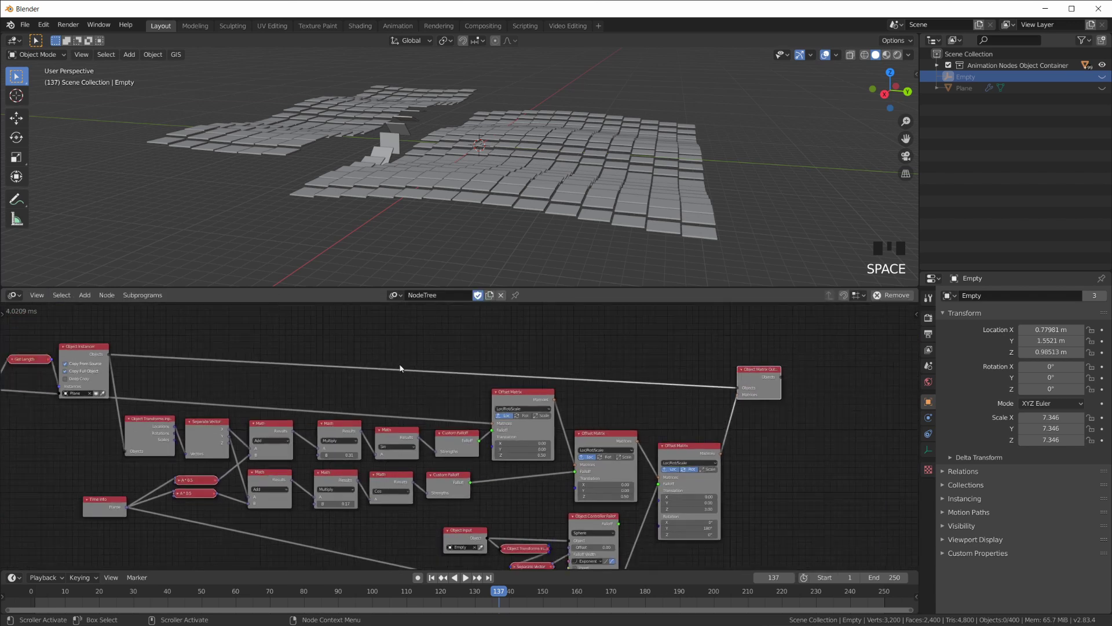
{"action": "middle_click_drag", "start_coordinate": [303, 392], "coordinate": [504, 386]}
{"action": "key", "text": "Home"}
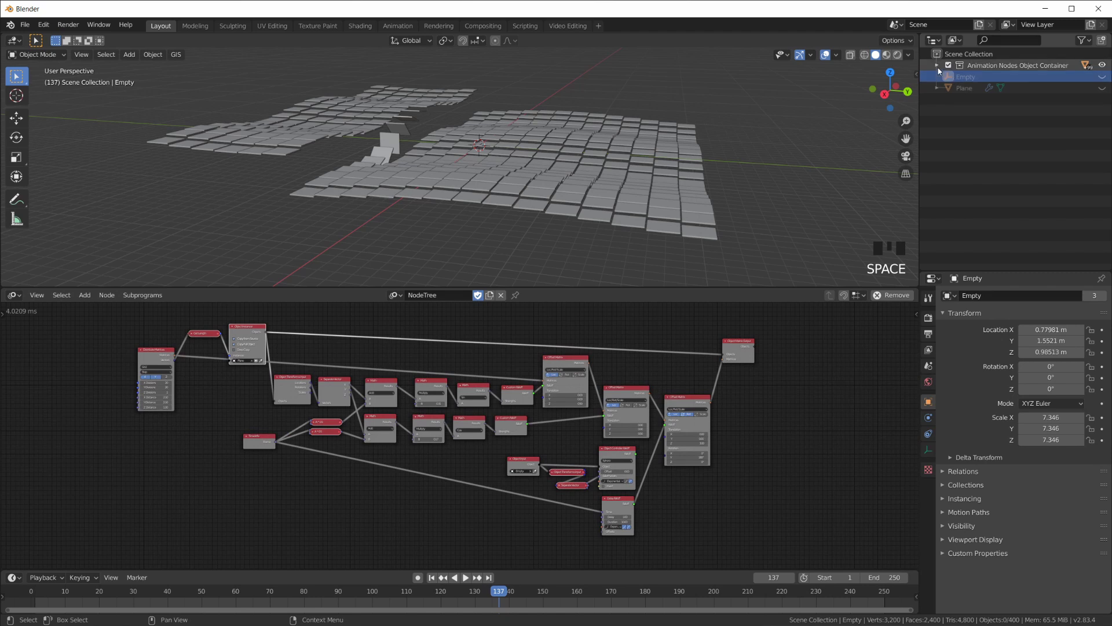
{"action": "left_click", "coordinate": [937, 66]}
{"action": "left_click", "coordinate": [982, 123]}
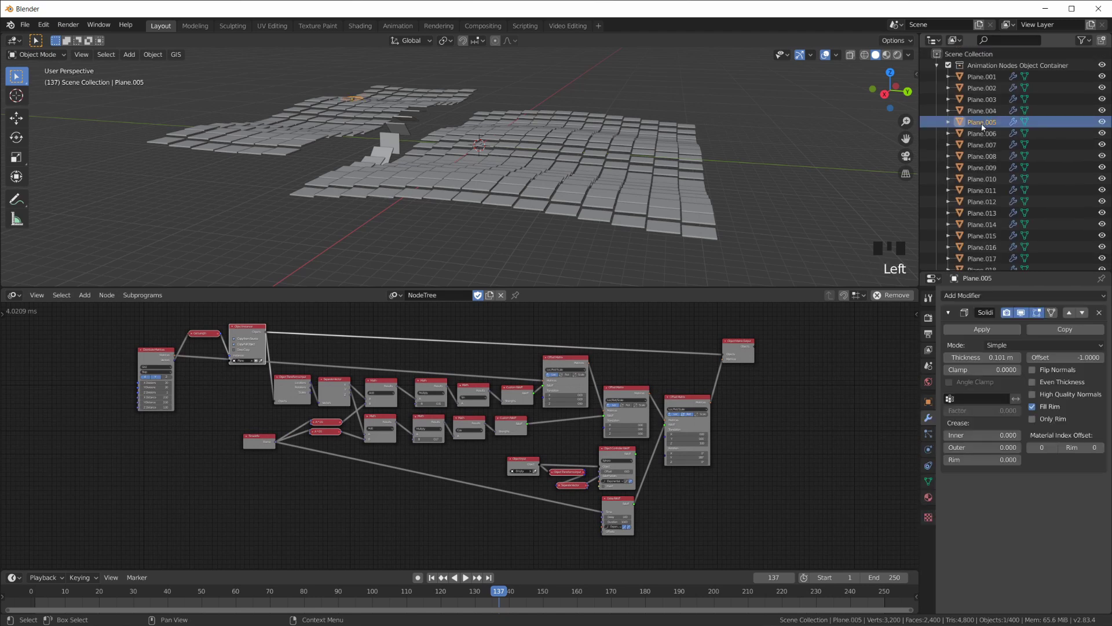
{"action": "left_click", "coordinate": [929, 402]}
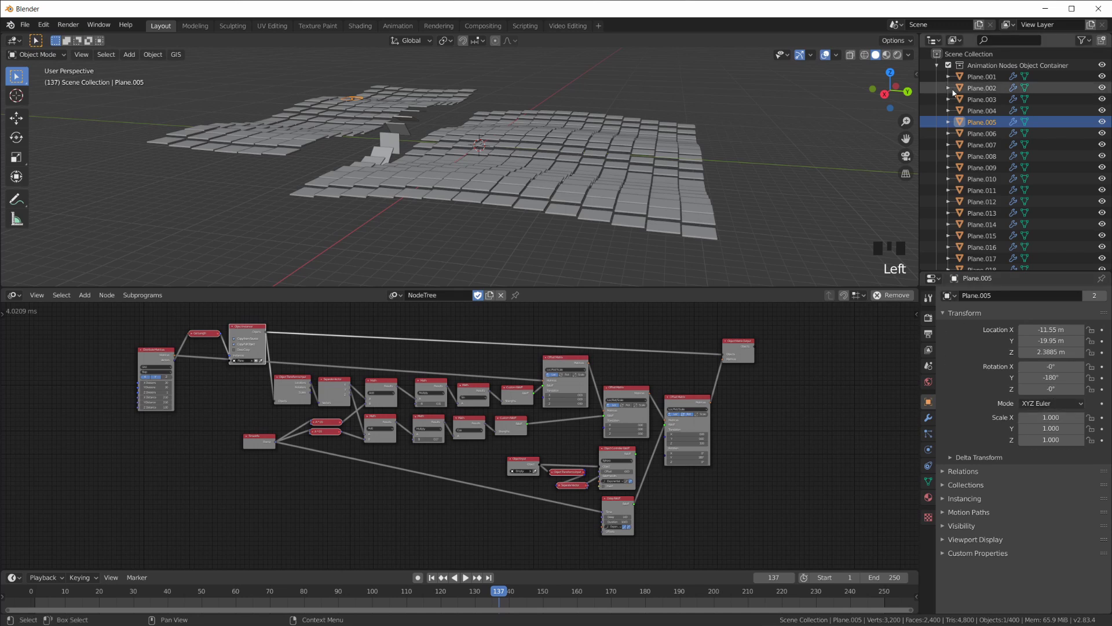
Step: Isolate the original Plane for a close view by unhiding and selecting it and excluding the Animation Nodes Object Container collection
{"action": "scroll", "coordinate": [718, 492], "scroll_direction": "up", "scroll_amount": 2}
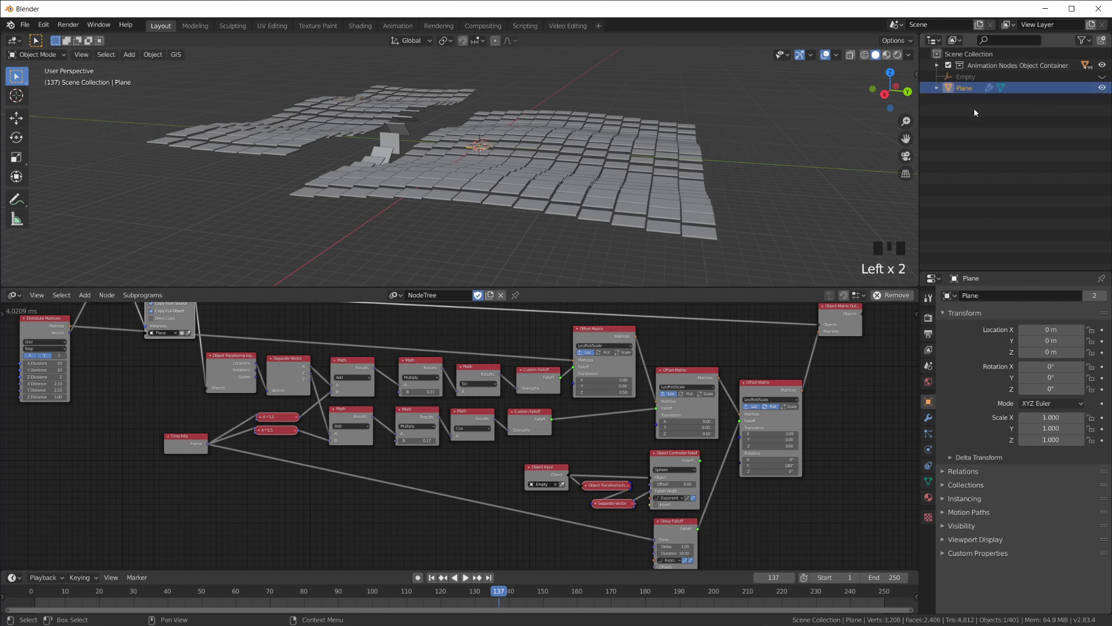
{"action": "scroll", "coordinate": [185, 337], "scroll_direction": "up", "scroll_amount": 4}
{"action": "middle_click_drag", "start_coordinate": [178, 329], "coordinate": [457, 434]}
{"action": "scroll", "coordinate": [446, 127], "scroll_direction": "up", "scroll_amount": 8}
{"action": "middle_click_drag", "start_coordinate": [630, 93], "coordinate": [807, 141]}
{"action": "left_click", "coordinate": [948, 65]}
{"action": "middle_click_drag", "start_coordinate": [649, 197], "coordinate": [724, 226]}
Step: Add a Bevel modifier with a 0.025 m offset to the Plane after its Solidify modifier
{"action": "left_click", "coordinate": [931, 421]}
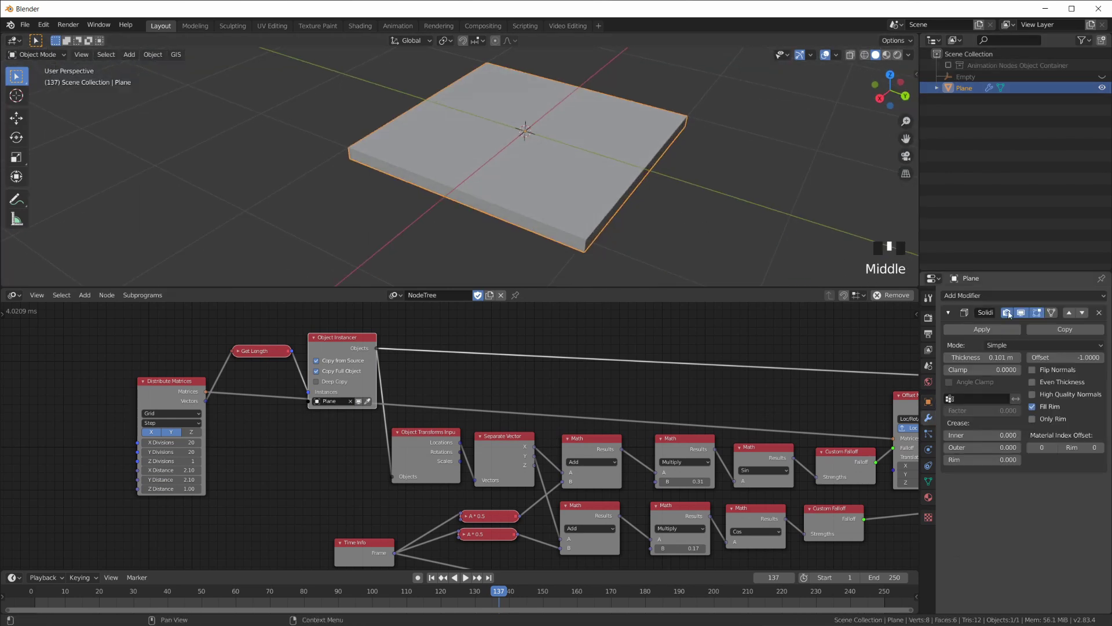
{"action": "left_click", "coordinate": [1005, 298]}
{"action": "left_click", "coordinate": [908, 332]}
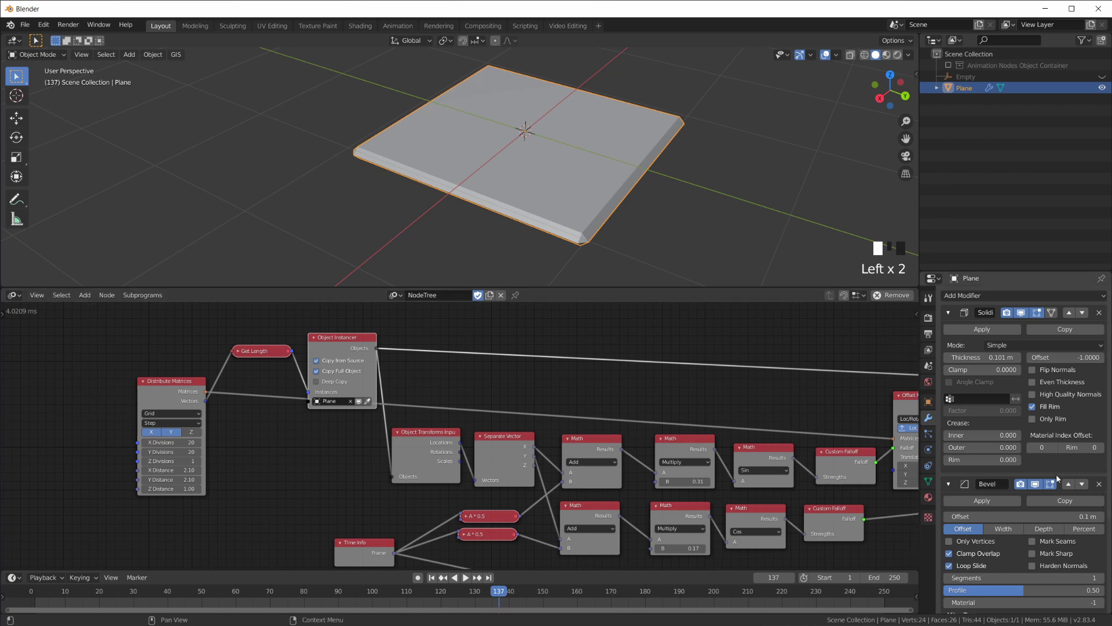
{"action": "left_click", "coordinate": [948, 313]}
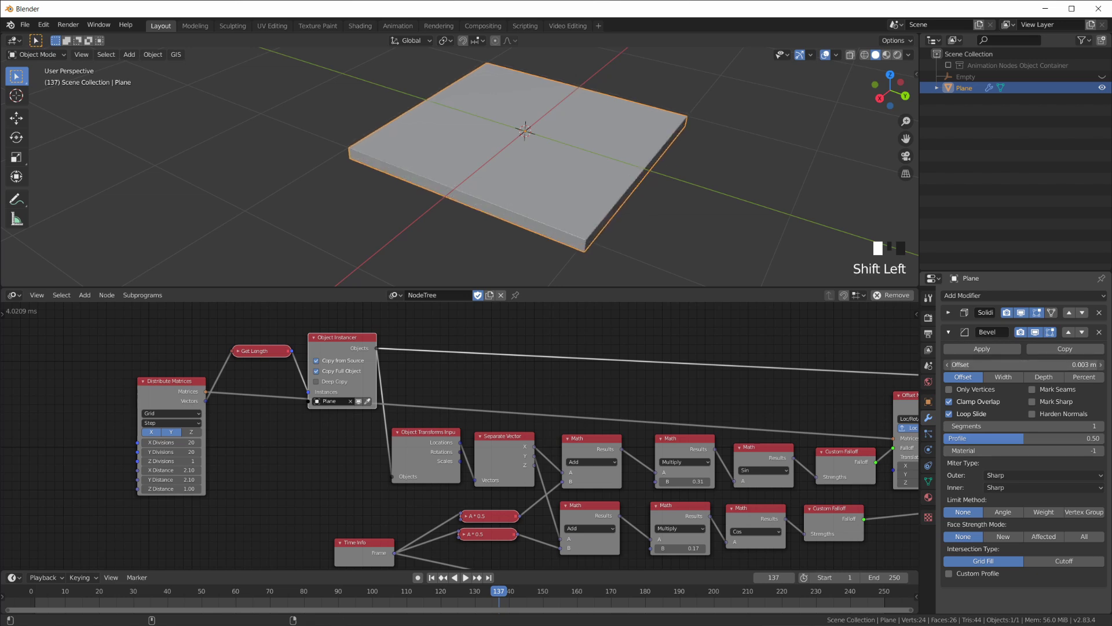
{"action": "left_click_drag", "start_coordinate": [1023, 364], "coordinate": [1027, 365], "text": "shift"}
{"action": "mouse_move", "coordinate": [620, 178]}
{"action": "middle_mouse_down"}
{"action": "mouse_move", "coordinate": [617, 191]}
{"action": "mouse_move", "coordinate": [620, 174]}
{"action": "middle_mouse_up"}
{"action": "scroll", "coordinate": [732, 216], "scroll_direction": "up", "scroll_amount": 2}
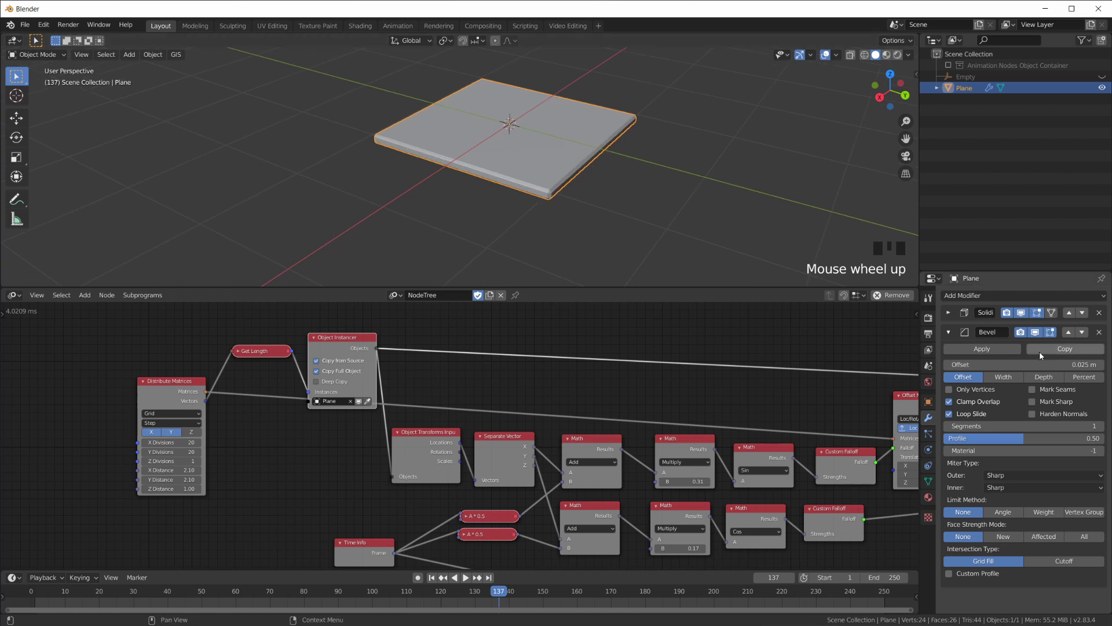
{"action": "left_click", "coordinate": [965, 332]}
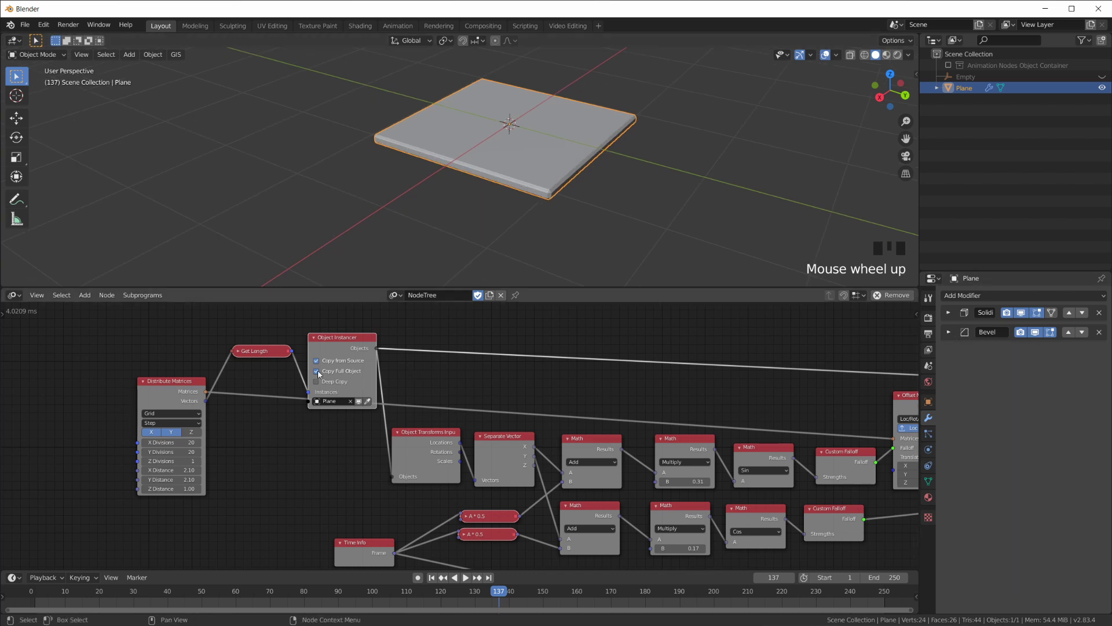
Step: Re-enable the Animation Nodes Object Container collection and hide the original Plane in the viewport
{"action": "left_click", "coordinate": [948, 65]}
{"action": "scroll", "coordinate": [608, 192], "scroll_direction": "down", "scroll_amount": 3}
{"action": "scroll", "coordinate": [572, 202], "scroll_direction": "up", "scroll_amount": 3}
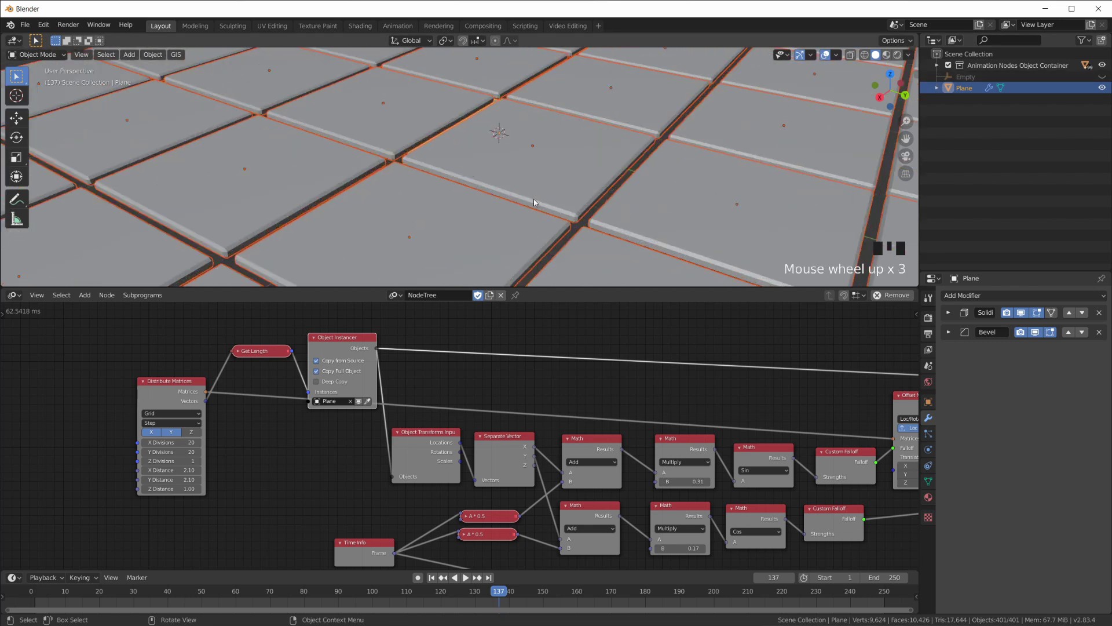
{"action": "scroll", "coordinate": [534, 203], "scroll_direction": "down", "scroll_amount": 7}
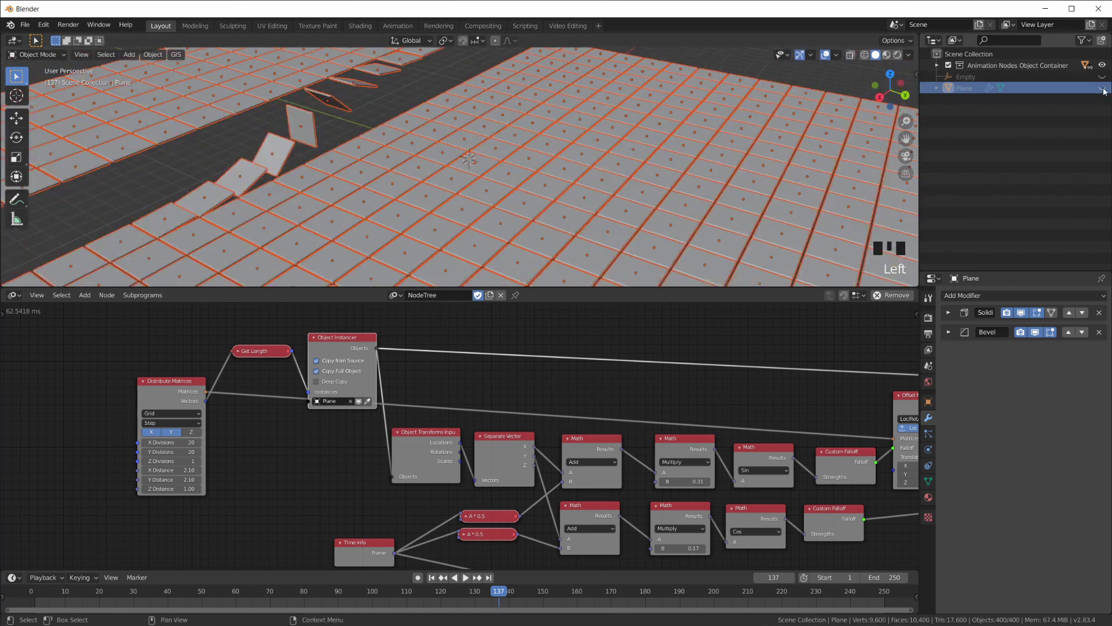
{"action": "scroll", "coordinate": [521, 174], "scroll_direction": "down", "scroll_amount": 4}
{"action": "scroll", "coordinate": [503, 164], "scroll_direction": "up", "scroll_amount": 2}
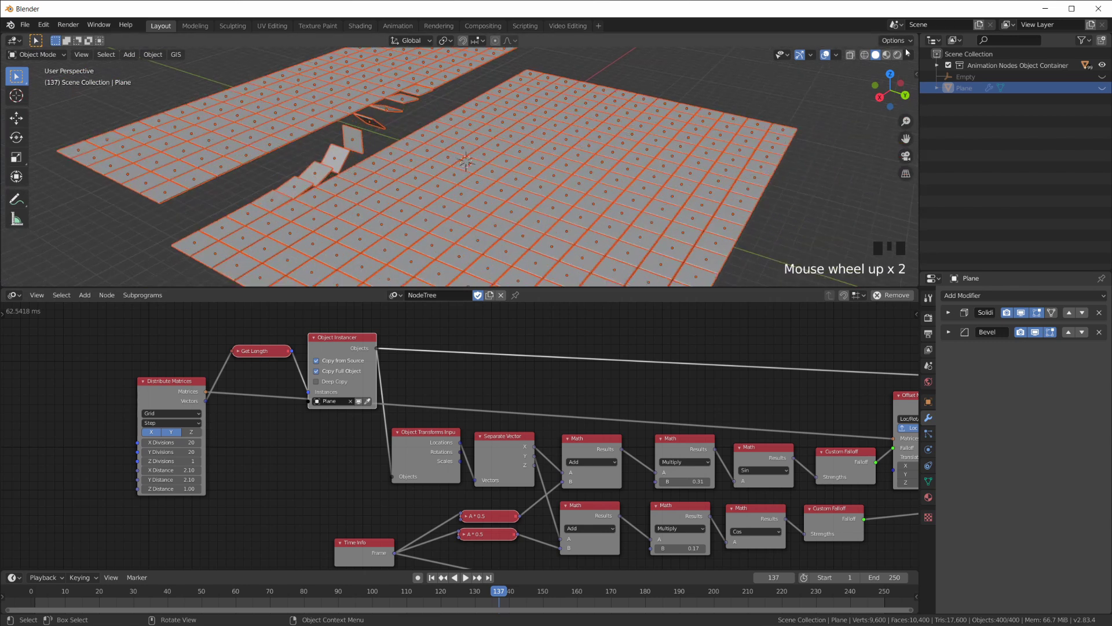
Step: Switch the 3D view to Material Preview shading without overlays and play the animation
{"action": "left_click", "coordinate": [886, 54]}
{"action": "middle_click_drag", "start_coordinate": [513, 214], "coordinate": [528, 181]}
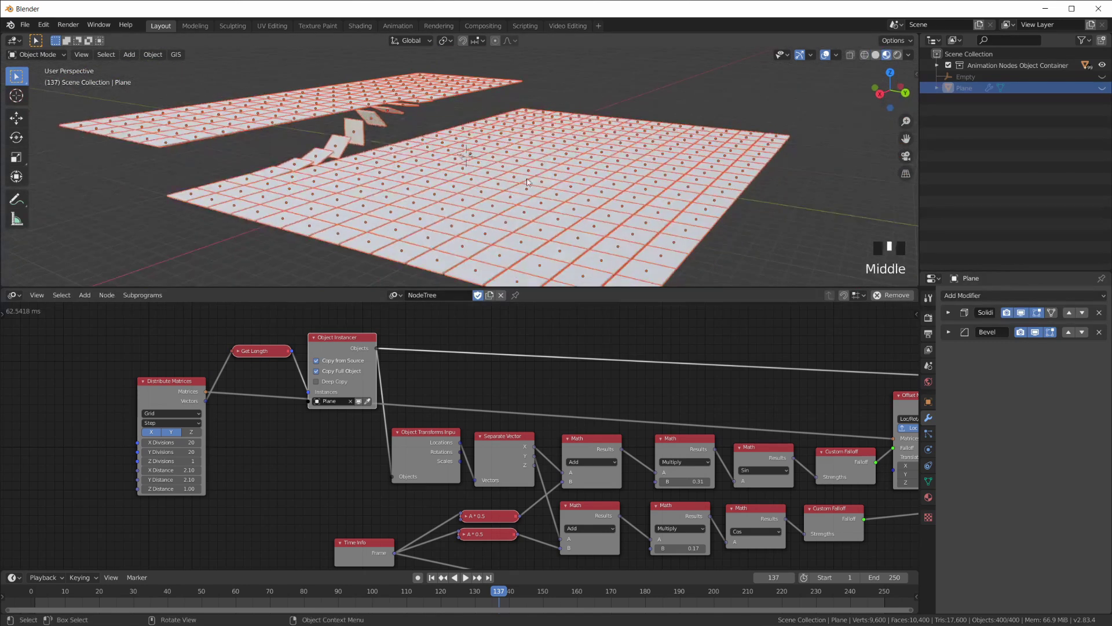
{"action": "left_click", "coordinate": [825, 56]}
{"action": "middle_click_drag", "start_coordinate": [661, 149], "coordinate": [540, 161]}
{"action": "key", "text": "space"}
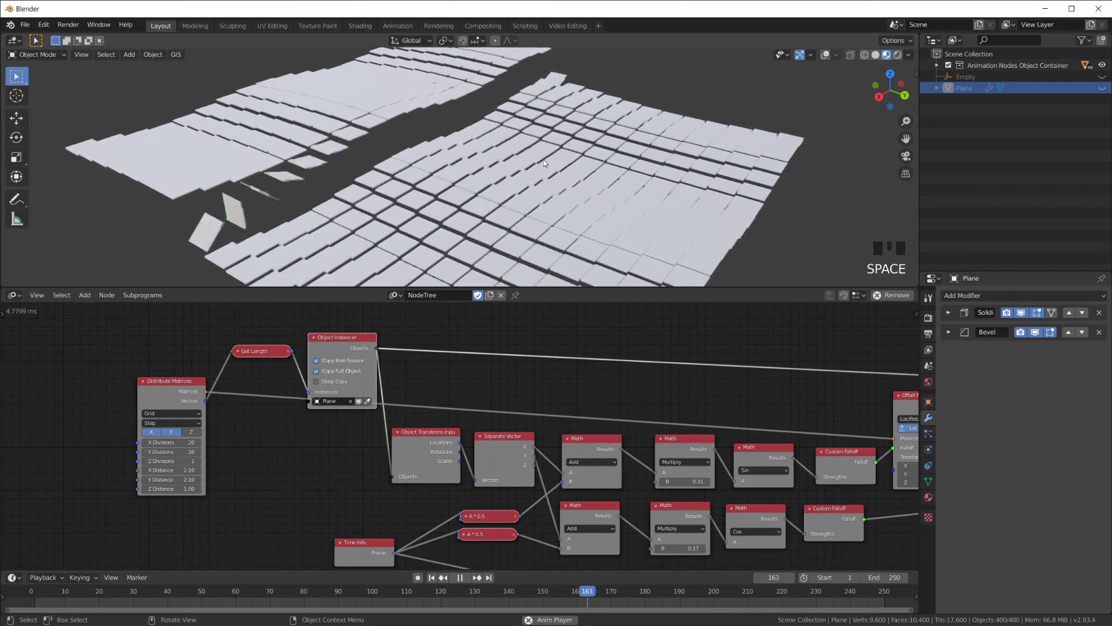
{"action": "middle_click_drag", "start_coordinate": [543, 163], "coordinate": [519, 145]}
{"action": "scroll", "coordinate": [795, 597], "scroll_direction": "down", "scroll_amount": 3}
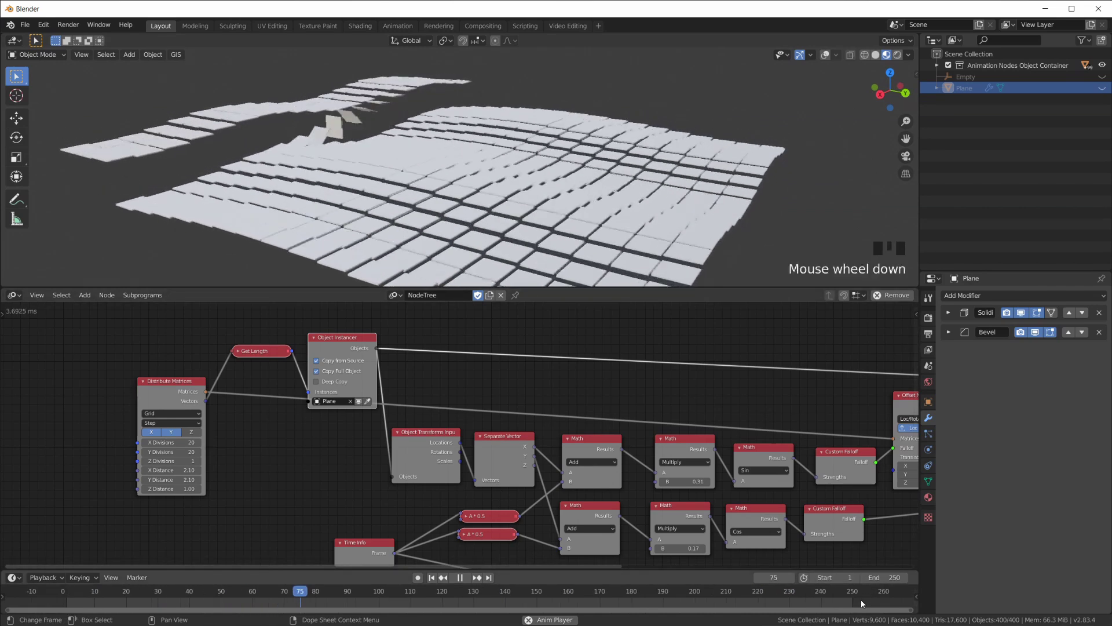
Step: Review the node settings from the matrix grid through the Math chains to the Delay Falloff during playback, and stop the animation
{"action": "middle_click_drag", "start_coordinate": [294, 563], "coordinate": [279, 503]}
{"action": "scroll", "coordinate": [272, 492], "scroll_direction": "up", "scroll_amount": 1}
{"action": "scroll", "coordinate": [174, 423], "scroll_direction": "up", "scroll_amount": 1}
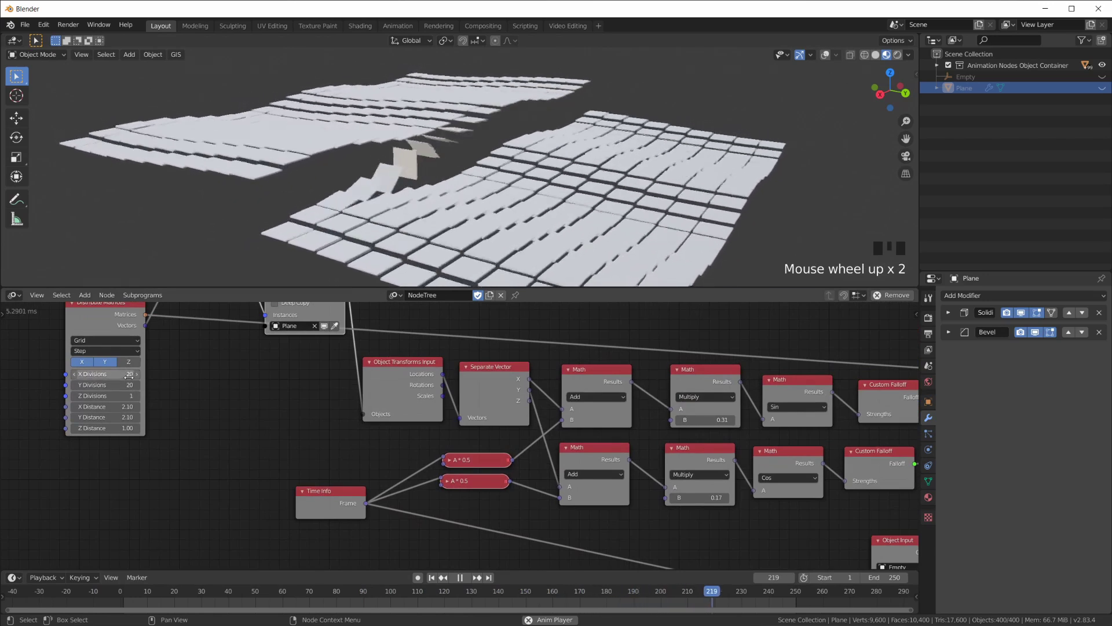
{"action": "middle_click_drag", "start_coordinate": [522, 489], "coordinate": [208, 417]}
{"action": "middle_click_drag", "start_coordinate": [547, 464], "coordinate": [276, 345]}
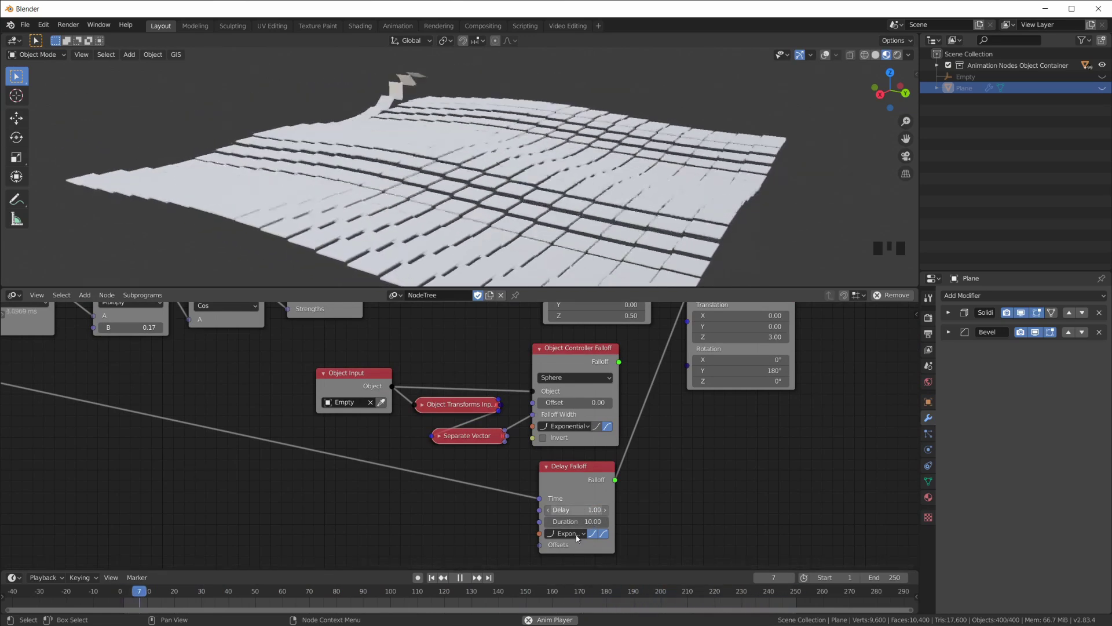
{"action": "scroll", "coordinate": [585, 521], "scroll_direction": "down", "scroll_amount": 4}
{"action": "scroll", "coordinate": [586, 525], "scroll_direction": "up", "scroll_amount": 3}
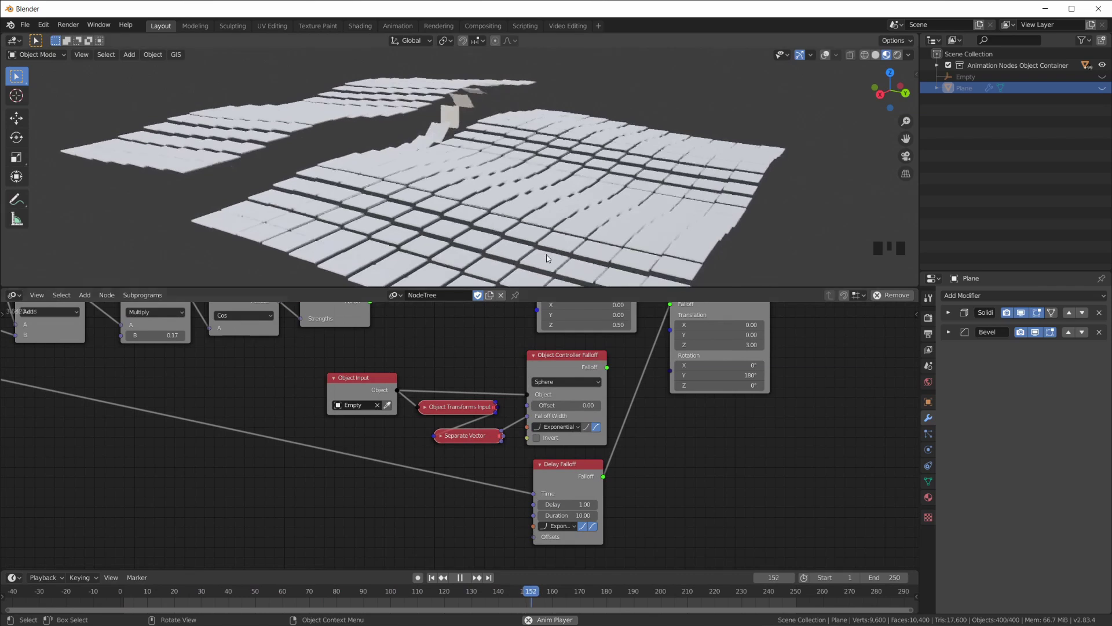
{"action": "scroll", "coordinate": [556, 267], "scroll_direction": "down", "scroll_amount": 3}
{"action": "key", "text": "space"}
{"action": "middle_click_drag", "start_coordinate": [530, 238], "coordinate": [519, 256]}
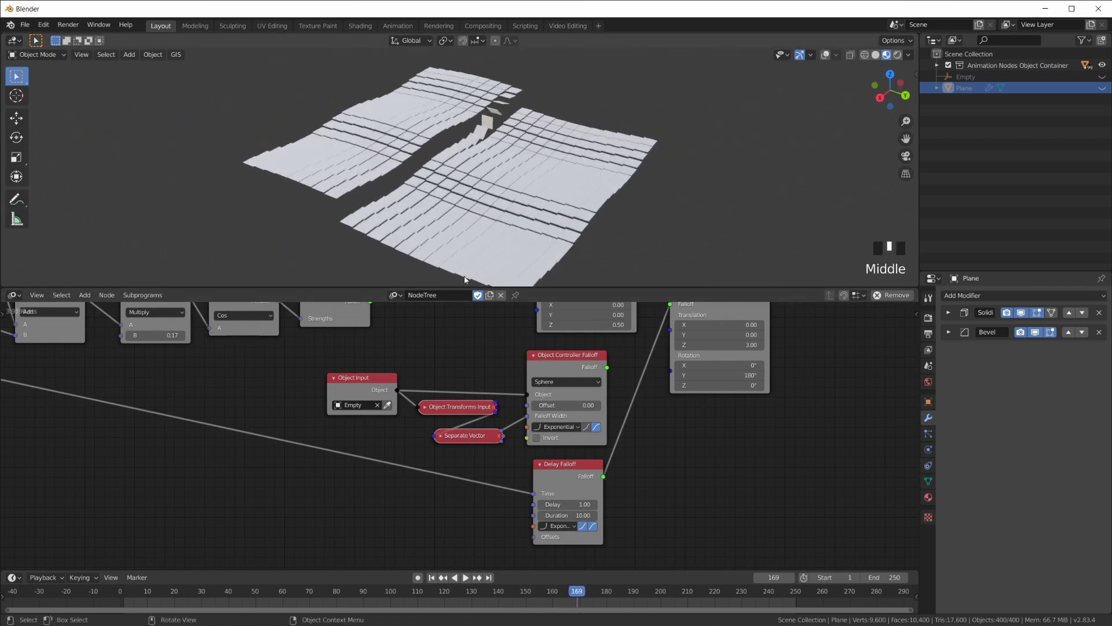
Step: Try a duration of 5 on the Delay Falloff node and play the animation
{"action": "left_click_drag", "start_coordinate": [570, 466], "coordinate": [570, 468]}
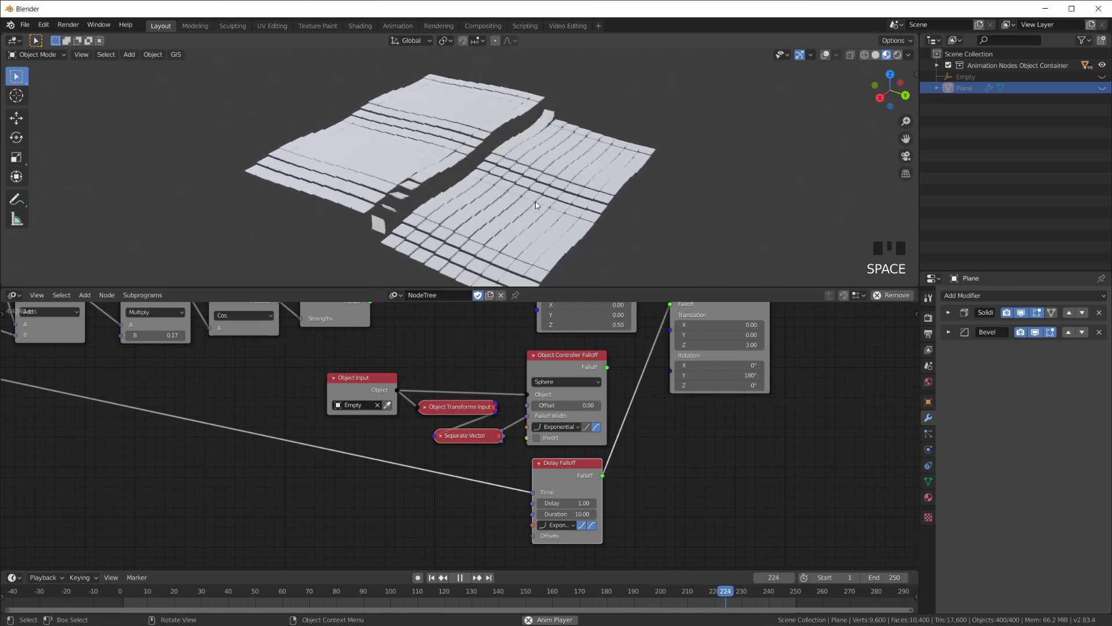
{"action": "key", "text": "space"}
{"action": "scroll", "coordinate": [619, 519], "scroll_direction": "up", "scroll_amount": 1}
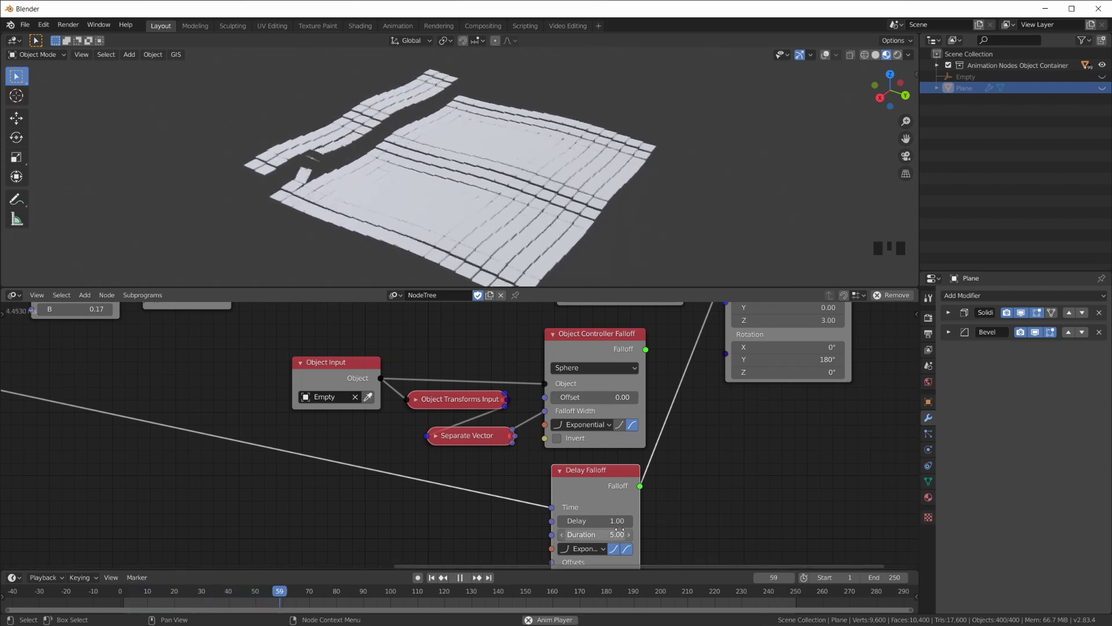
Step: Set the Delay Falloff's duration to 10 and delay to 0.5, and watch the flipping tiles play from different angles
{"action": "key", "text": "space"}
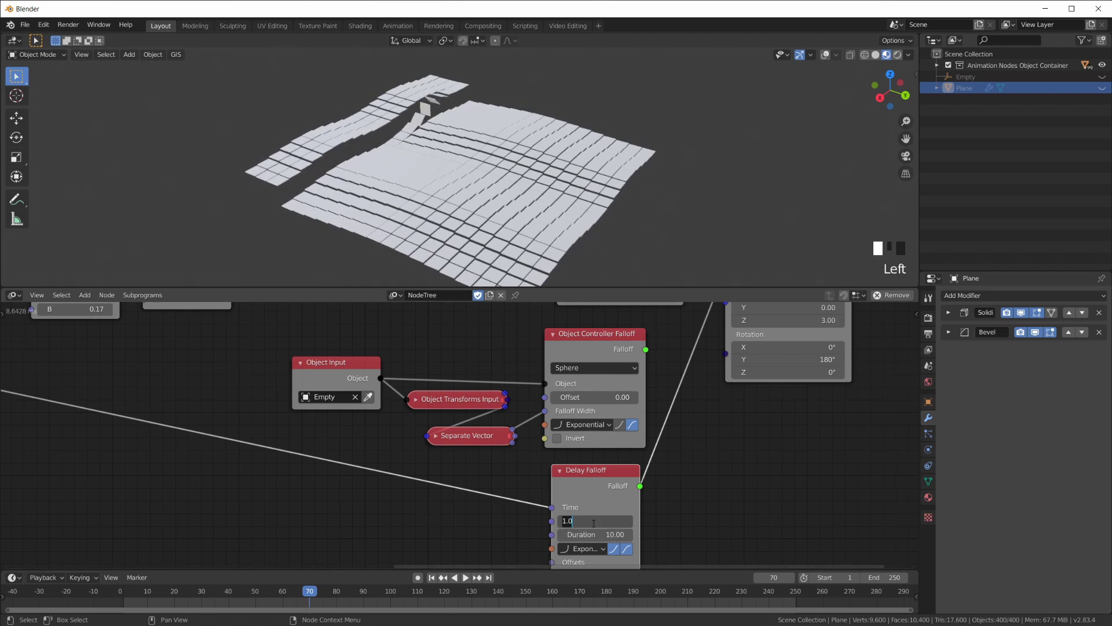
{"action": "key", "text": "space"}
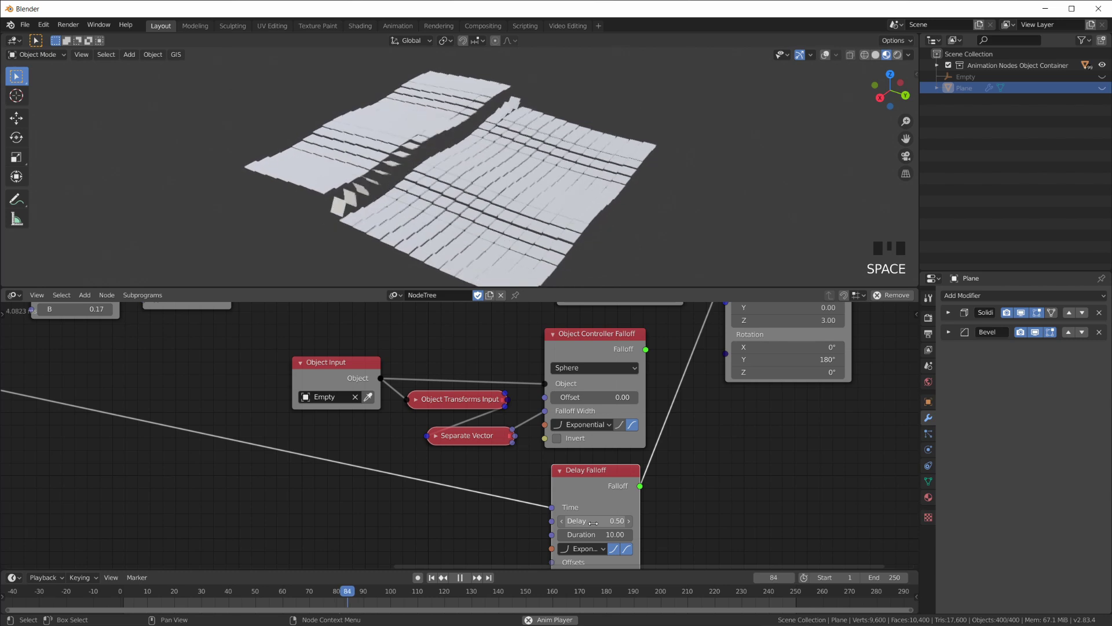
{"action": "middle_click_drag", "start_coordinate": [568, 151], "coordinate": [564, 187]}
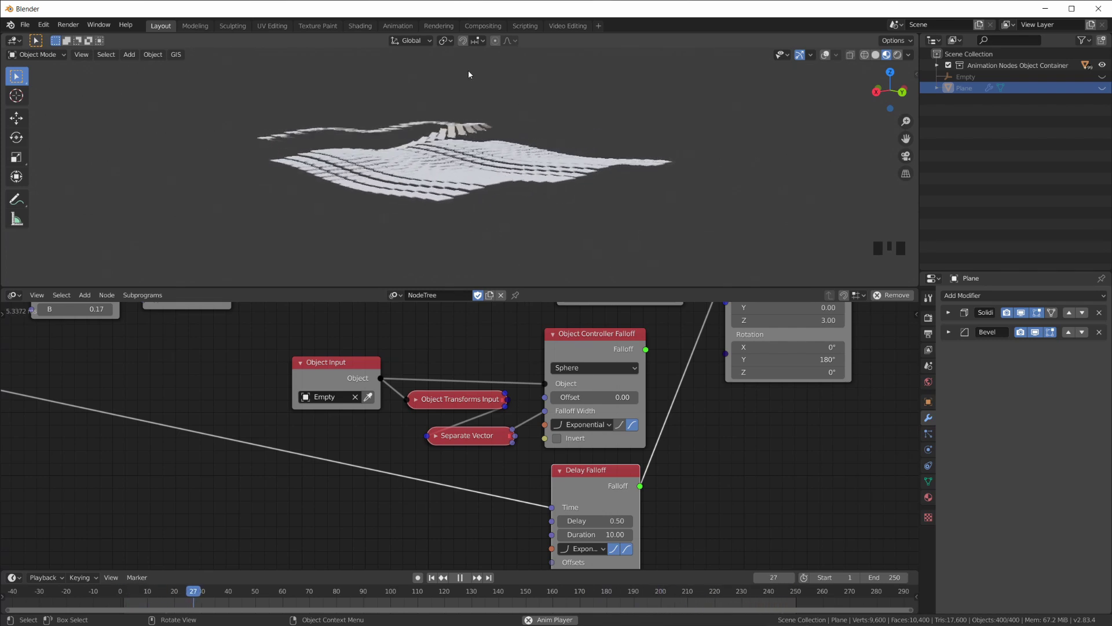
{"action": "scroll", "coordinate": [292, 165], "scroll_direction": "up", "scroll_amount": 2}
{"action": "middle_click_drag", "start_coordinate": [205, 179], "coordinate": [507, 158]}
{"action": "scroll", "coordinate": [794, 440], "scroll_direction": "down", "scroll_amount": 2}
Step: Move the Delay Falloff node slightly farther away from the Object Controller Falloff node
{"action": "middle_click_drag", "start_coordinate": [794, 440], "coordinate": [743, 539]}
{"action": "scroll", "coordinate": [692, 432], "scroll_direction": "up", "scroll_amount": 3}
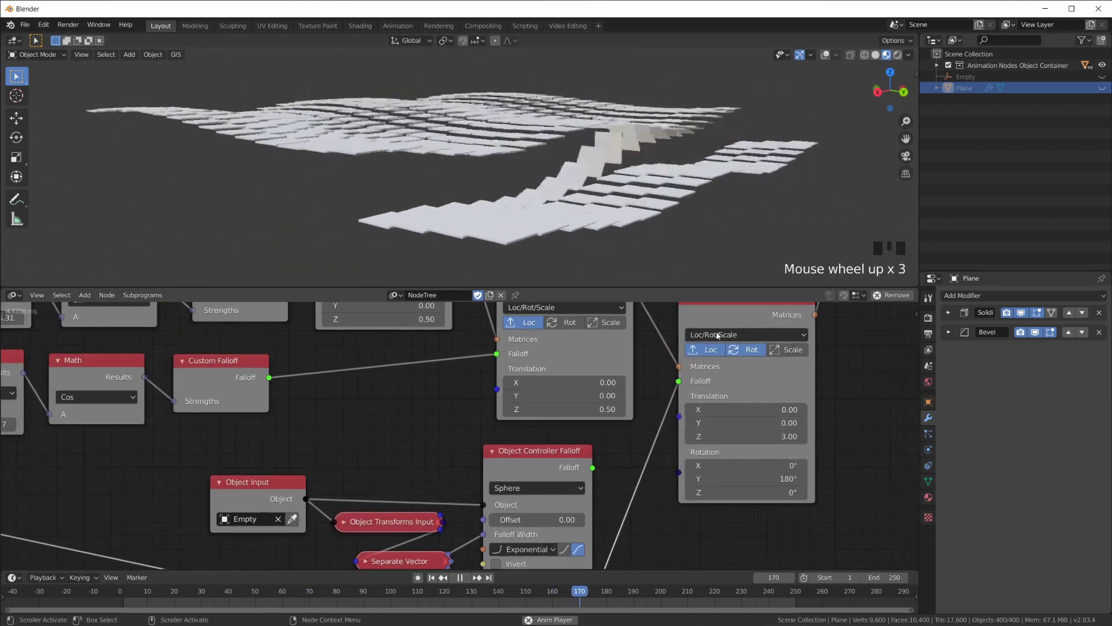
{"action": "scroll", "coordinate": [692, 432], "scroll_direction": "down", "scroll_amount": 3}
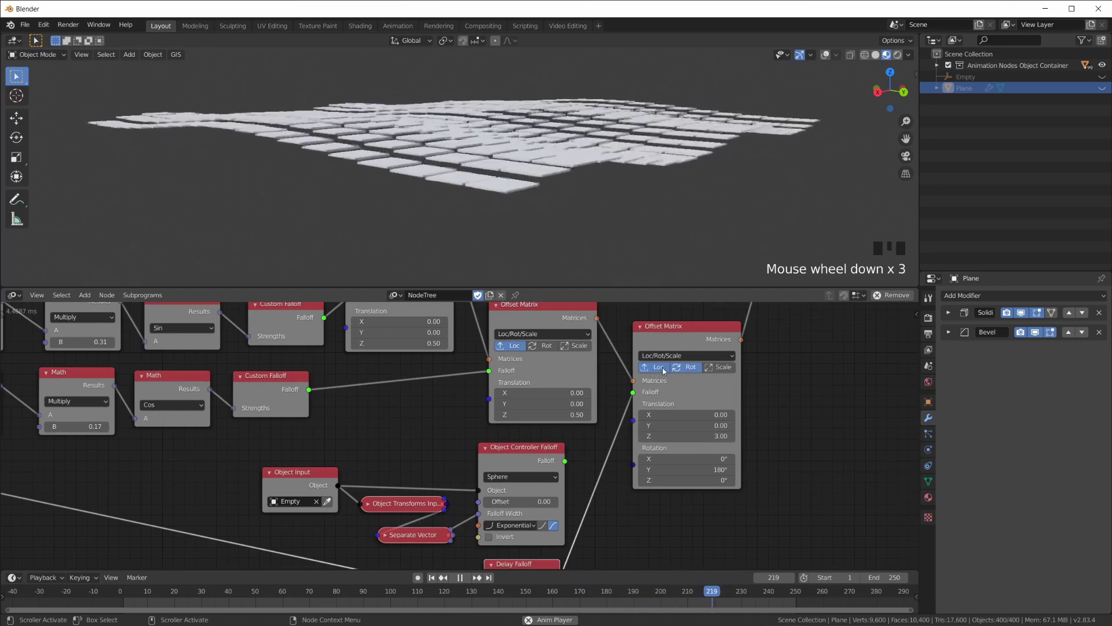
{"action": "scroll", "coordinate": [701, 453], "scroll_direction": "down", "scroll_amount": 4}
{"action": "middle_click_drag", "start_coordinate": [700, 453], "coordinate": [561, 507]}
{"action": "left_click", "coordinate": [620, 495]}
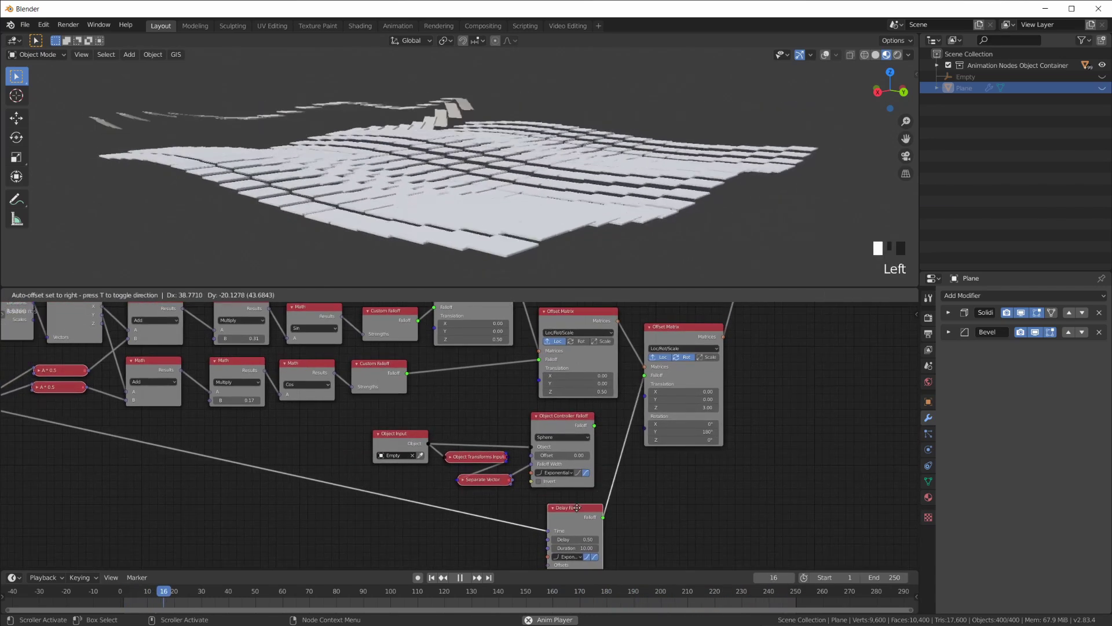
{"action": "scroll", "coordinate": [621, 495], "scroll_direction": "down", "scroll_amount": 3}
Step: Stop playback and connect the Object Controller Falloff to the last Offset Matrix's Falloff input in place of the Delay Falloff
{"action": "key", "text": "space"}
{"action": "scroll", "coordinate": [625, 494], "scroll_direction": "up", "scroll_amount": 3}
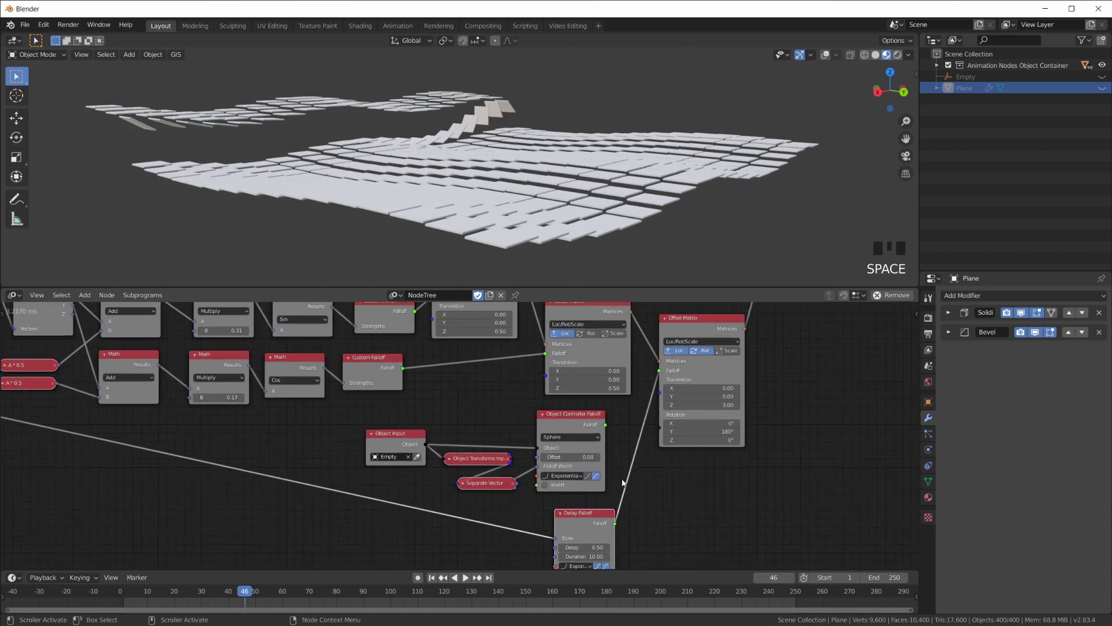
{"action": "middle_click_drag", "start_coordinate": [658, 383], "coordinate": [606, 424]}
{"action": "left_click_drag", "start_coordinate": [578, 464], "coordinate": [619, 441]}
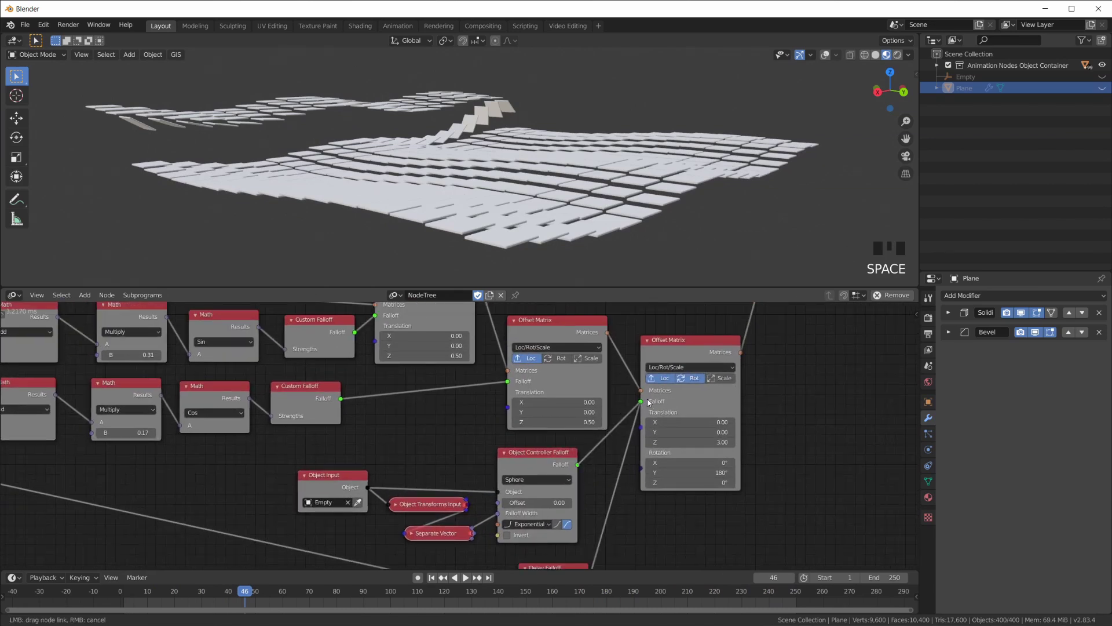
{"action": "left_click_drag", "start_coordinate": [648, 402], "coordinate": [648, 402]}
Step: Unhide and select the Empty and turn the viewport overlays back on while the animation plays
{"action": "middle_click_drag", "start_coordinate": [724, 243], "coordinate": [823, 127]}
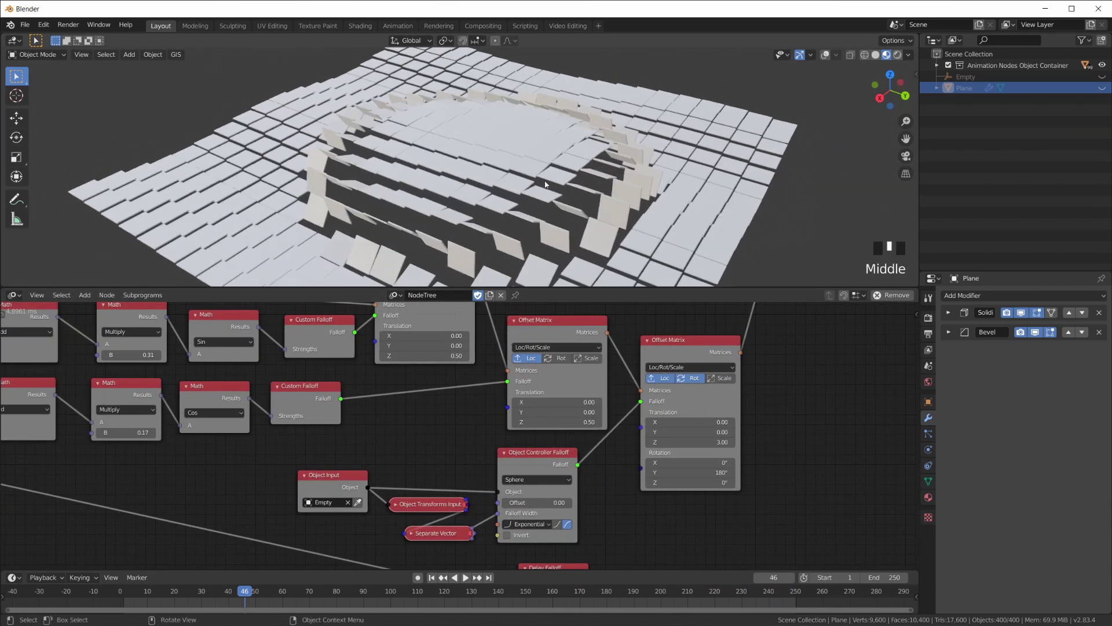
{"action": "key", "text": "space"}
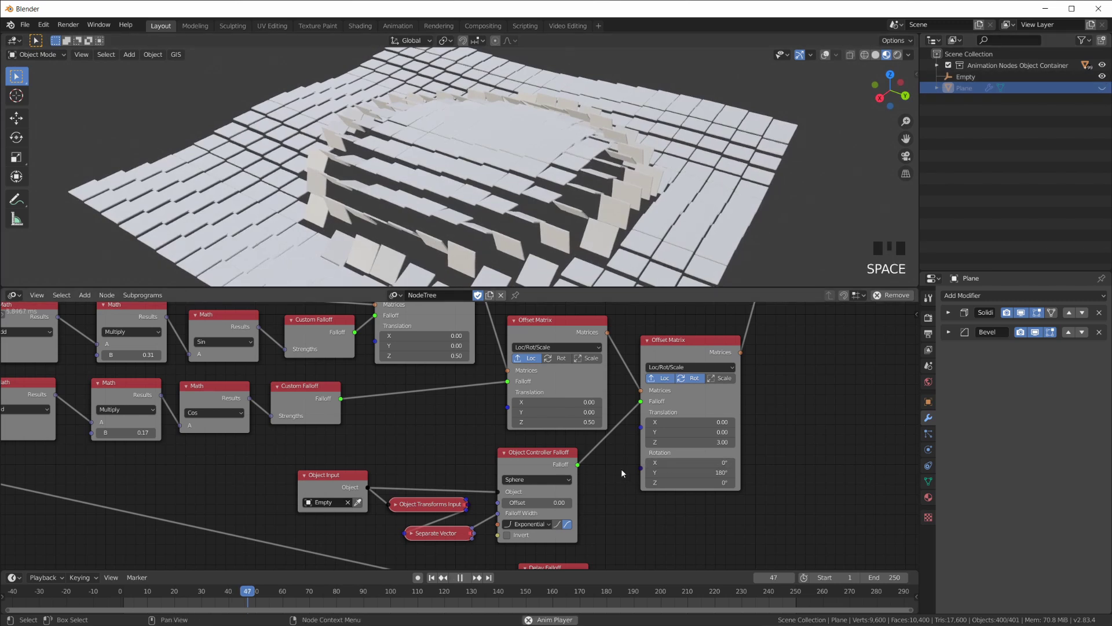
{"action": "mouse_move", "coordinate": [597, 238]}
{"action": "middle_mouse_down"}
{"action": "mouse_move", "coordinate": [596, 204]}
{"action": "mouse_move", "coordinate": [597, 243]}
{"action": "middle_mouse_up"}
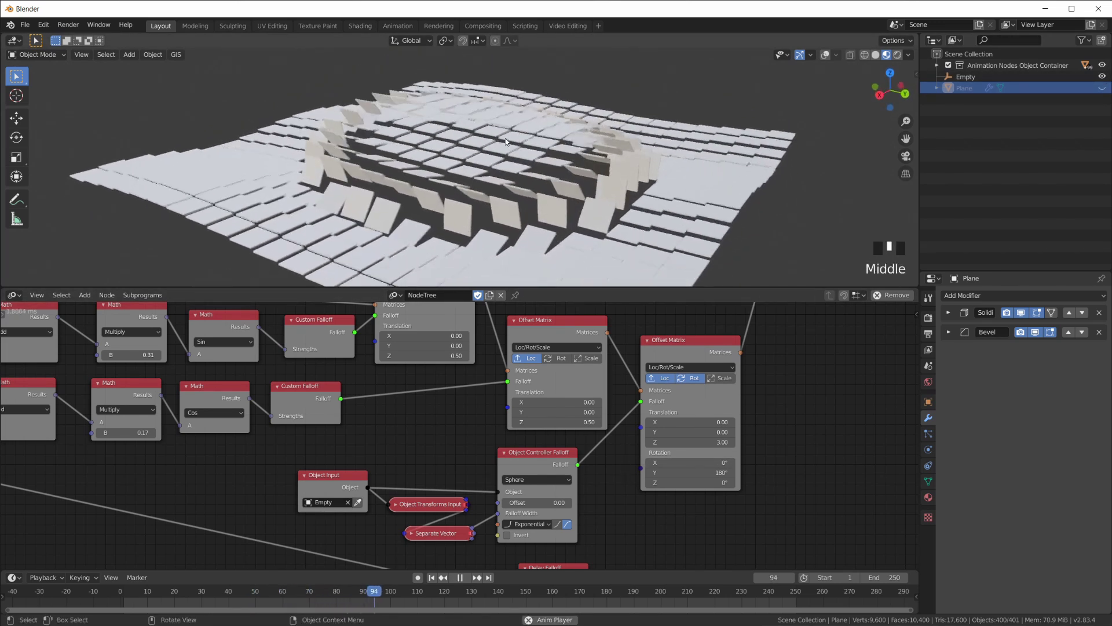
{"action": "left_click", "coordinate": [1043, 76]}
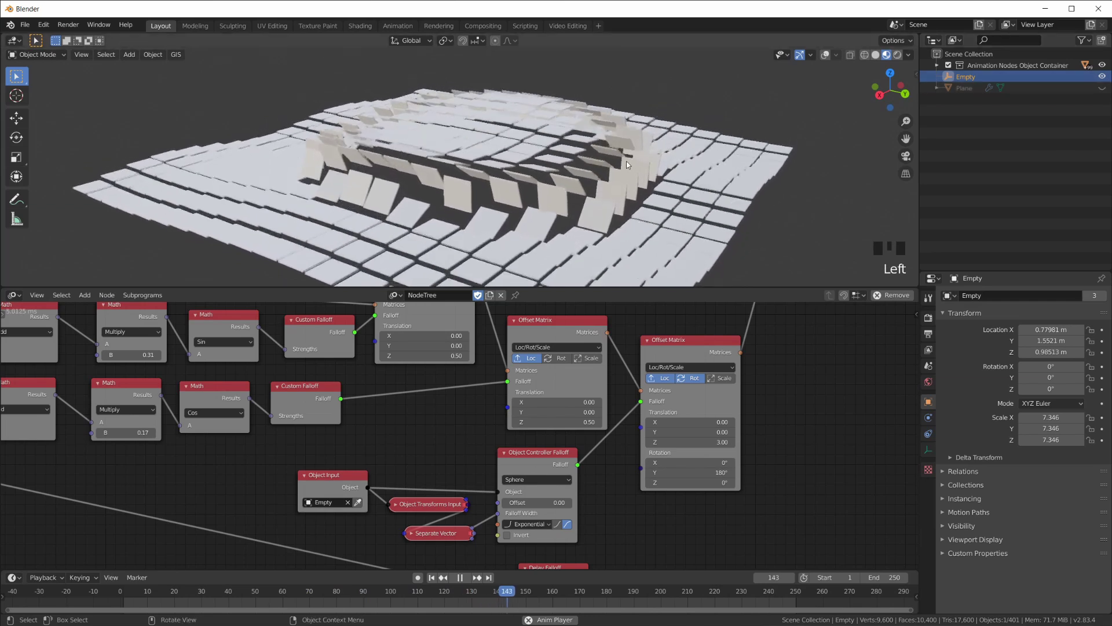
{"action": "scroll", "coordinate": [822, 87], "scroll_direction": "down", "scroll_amount": 2}
{"action": "scroll", "coordinate": [823, 87], "scroll_direction": "up", "scroll_amount": 1}
{"action": "left_click", "coordinate": [826, 55]}
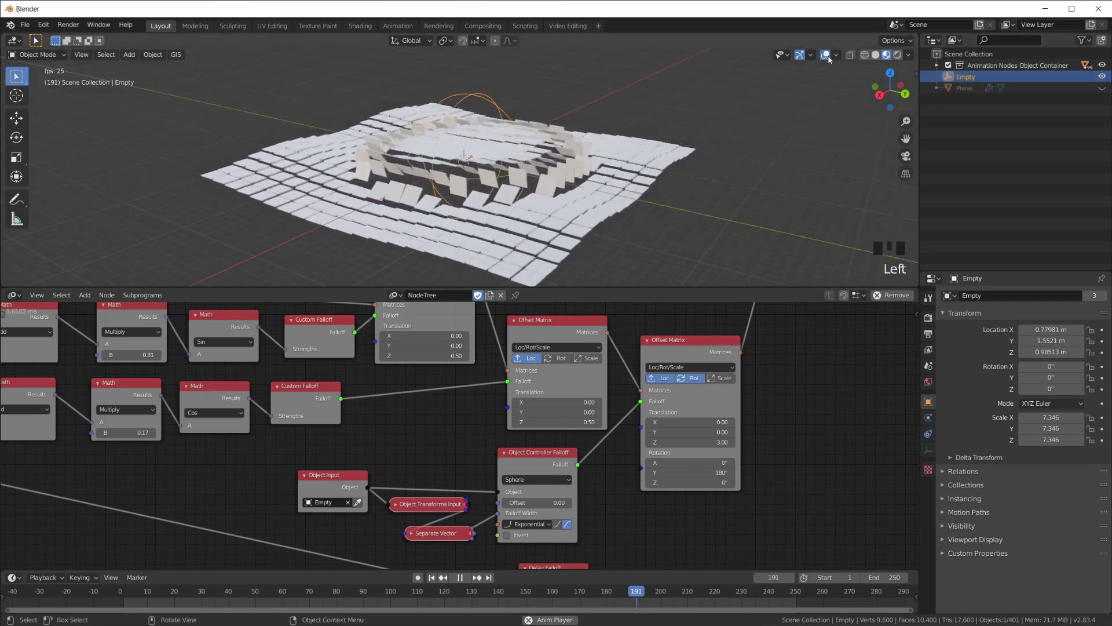
Step: Reposition the Empty several times over the playing tile grid, ending at about X 1.01, Y 0.08, Z 0.90 m
{"action": "key", "text": "g"}
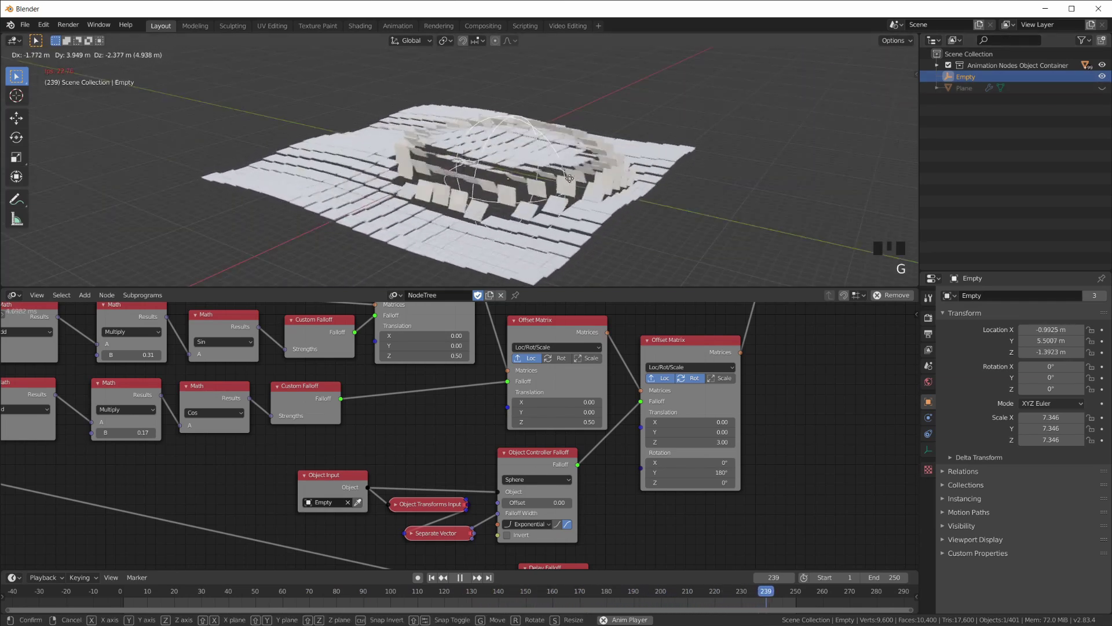
{"action": "left_click", "coordinate": [567, 174]}
{"action": "middle_click_drag", "start_coordinate": [566, 174], "coordinate": [543, 161]}
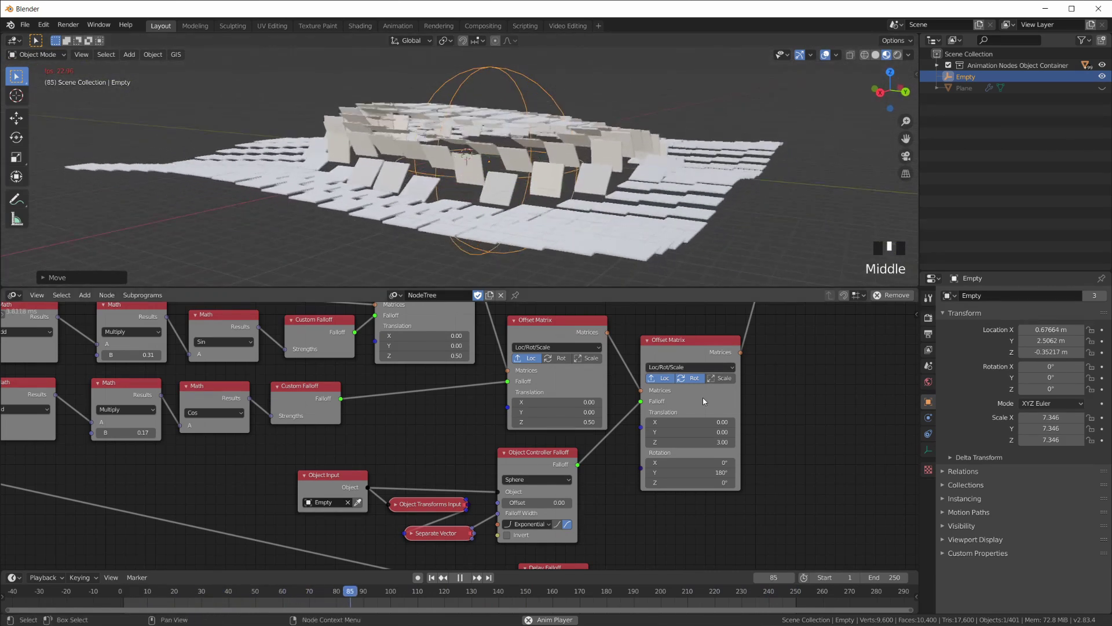
{"action": "scroll", "coordinate": [732, 438], "scroll_direction": "up", "scroll_amount": 3}
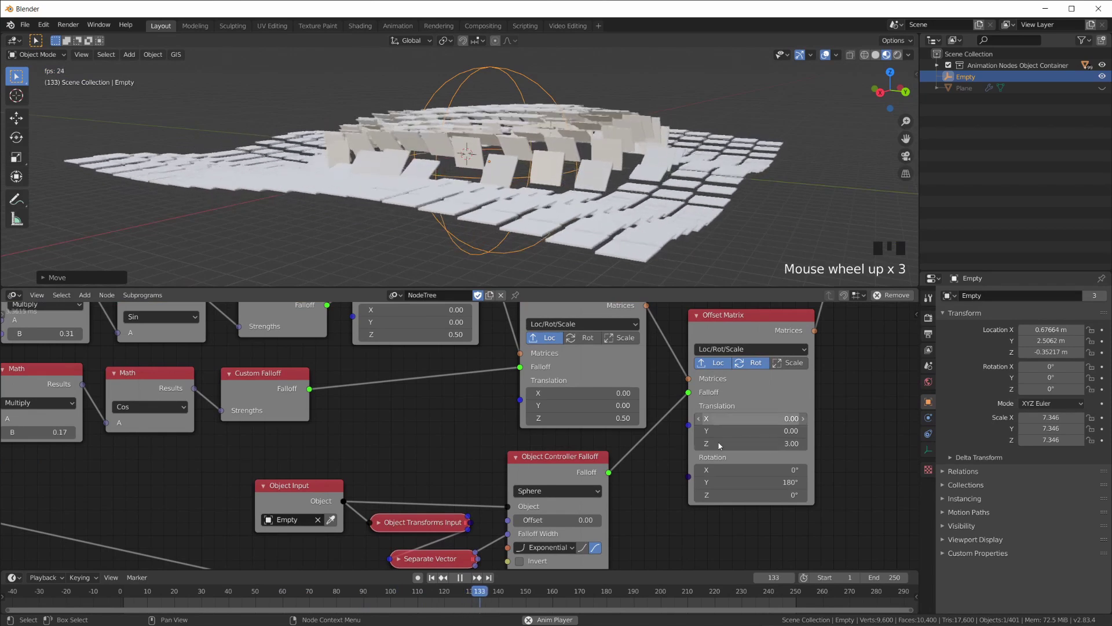
{"action": "middle_click_drag", "start_coordinate": [637, 192], "coordinate": [648, 168]}
{"action": "key", "text": "g"}
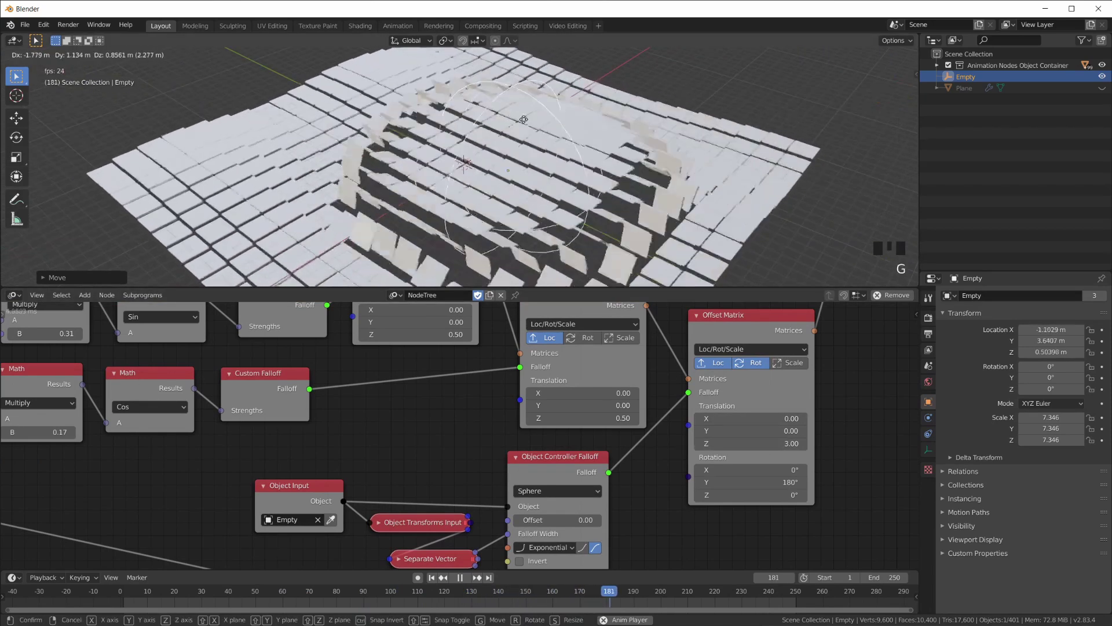
{"action": "left_click", "coordinate": [507, 92]}
{"action": "middle_click_drag", "start_coordinate": [508, 93], "coordinate": [553, 144]}
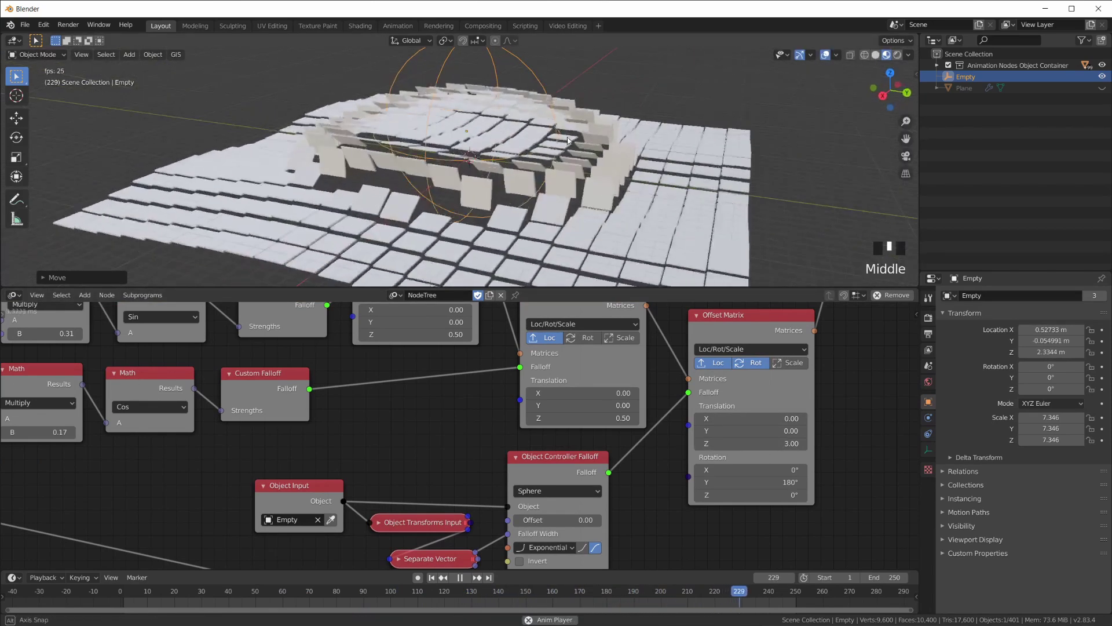
{"action": "key", "text": "g"}
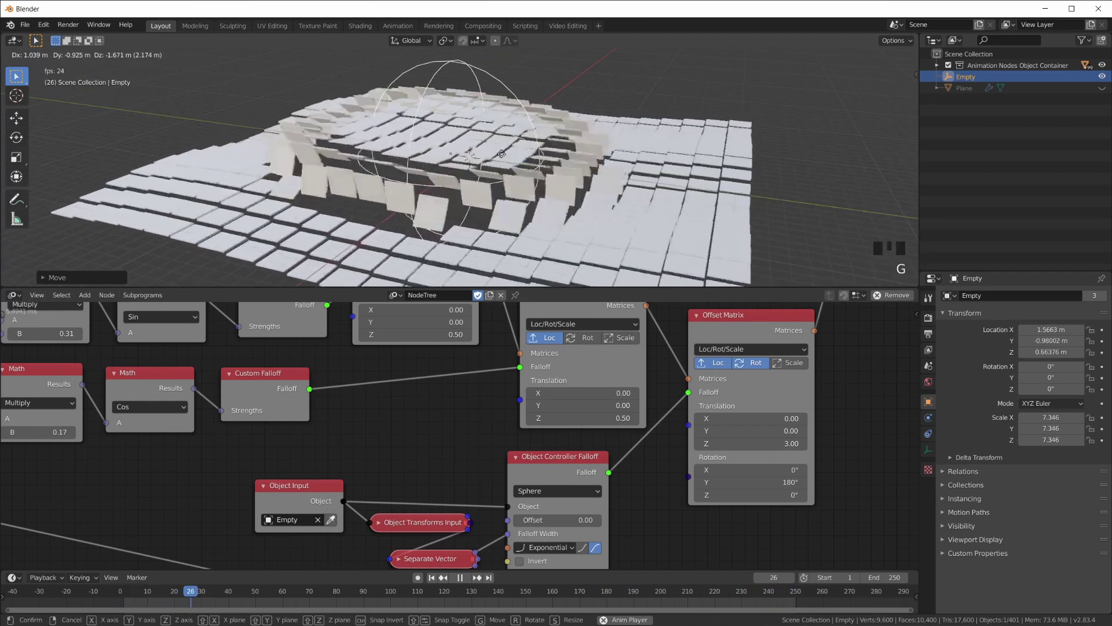
{"action": "left_click", "coordinate": [505, 150]}
{"action": "middle_click_drag", "start_coordinate": [505, 150], "coordinate": [480, 154]}
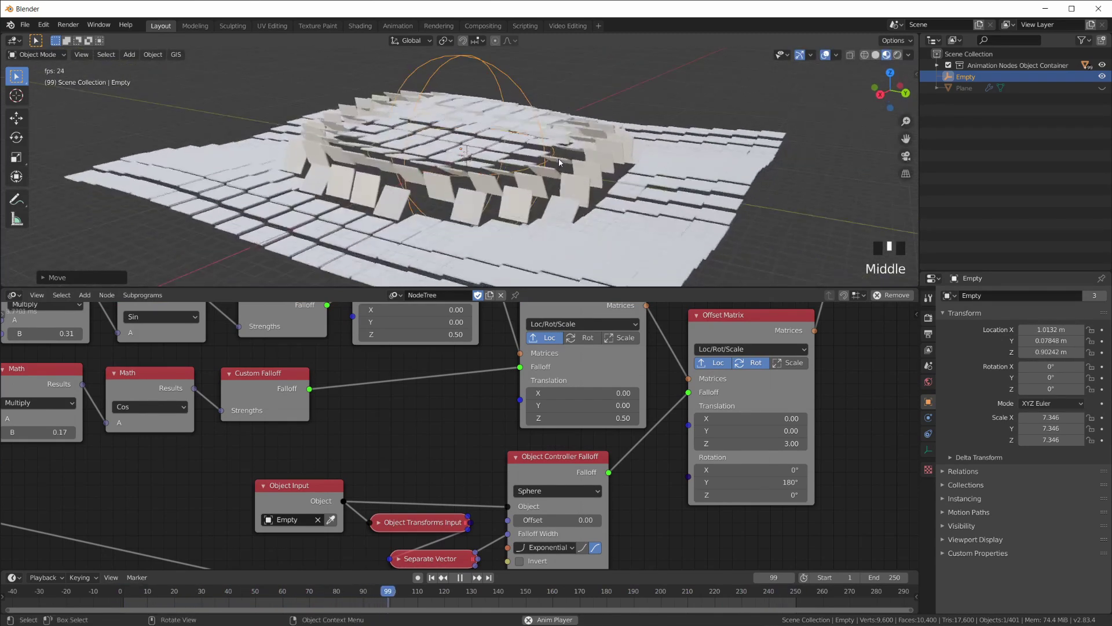
Step: Set the last Offset Matrix's Z translation to -3 and turn off its rotation
{"action": "left_click", "coordinate": [769, 444]}
{"action": "type", "text": "-3"}
{"action": "key", "text": "Return"}
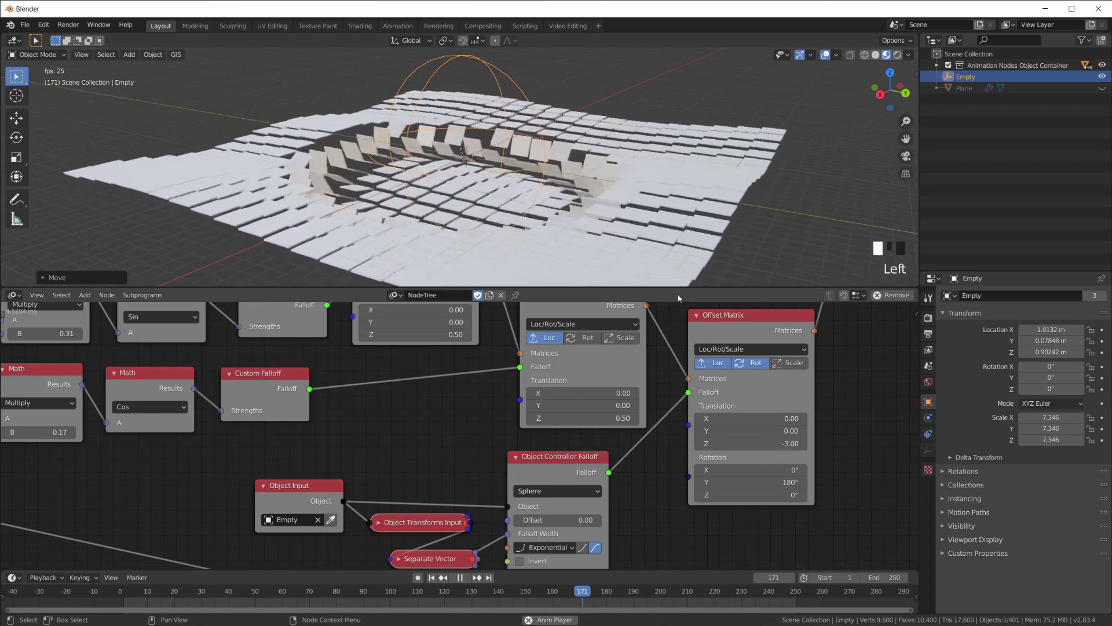
{"action": "middle_click_drag", "start_coordinate": [475, 133], "coordinate": [493, 109]}
Step: Move the Empty across the tiles to the grid's far Y edge, at about X -4.1, Y 13.9, Z -2.0 m
{"action": "key", "text": "g"}
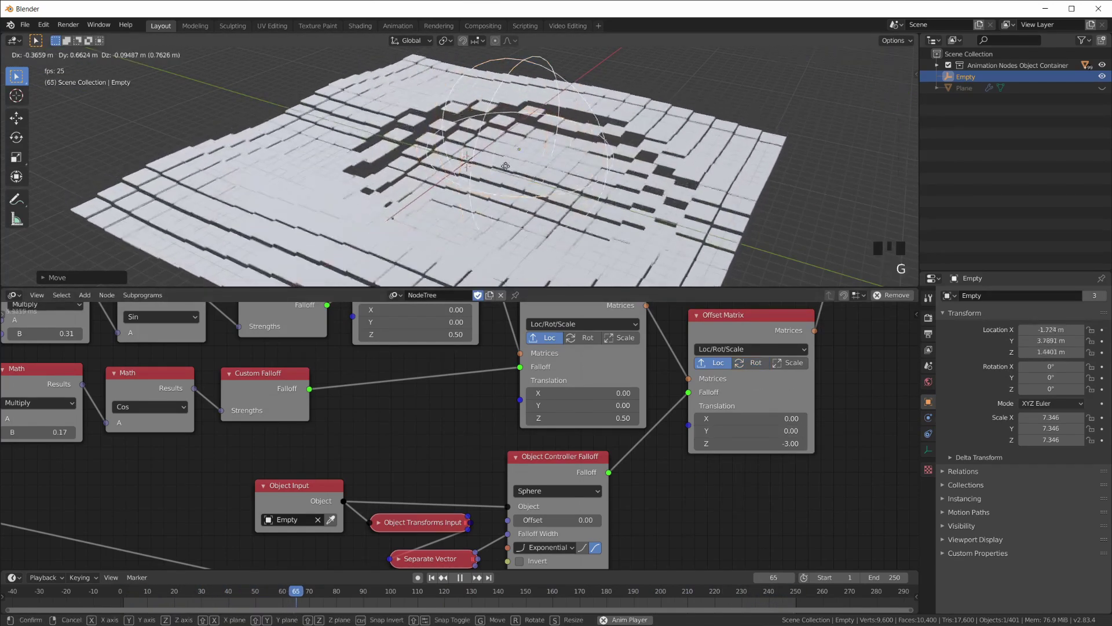
{"action": "left_click", "coordinate": [385, 170]}
{"action": "middle_click_drag", "start_coordinate": [387, 171], "coordinate": [403, 146]}
{"action": "key", "text": "g"}
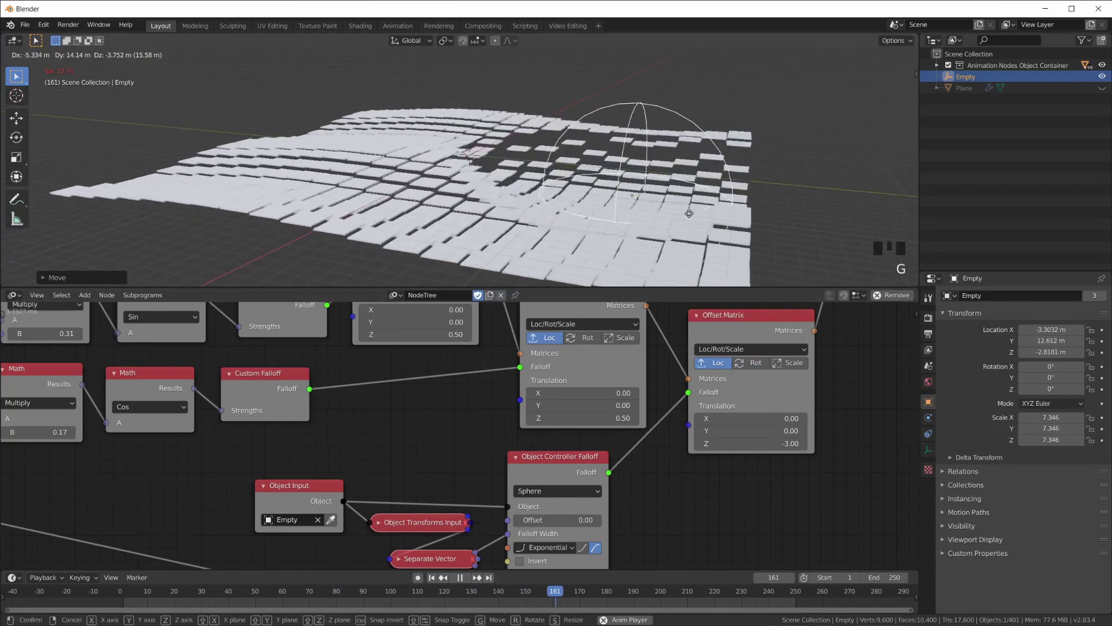
{"action": "left_click", "coordinate": [698, 181]}
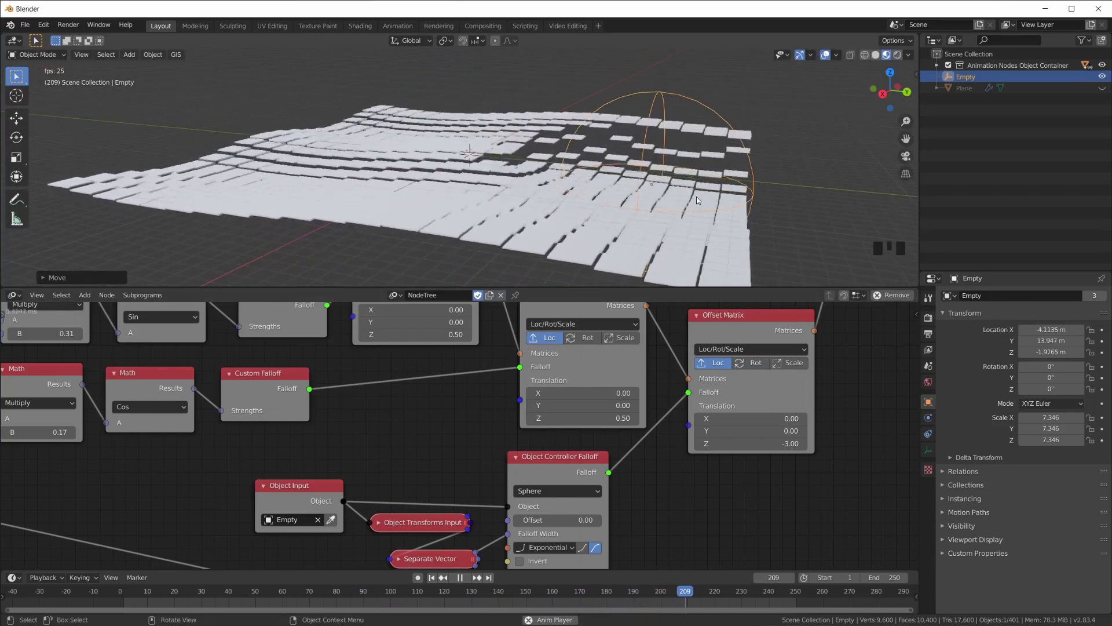
Step: Bring the Empty back above the grid at about X 3.53, Y 5.03, Z 4.69 m and stop playback
{"action": "middle_click_drag", "start_coordinate": [698, 182], "coordinate": [697, 225]}
{"action": "key", "text": "g"}
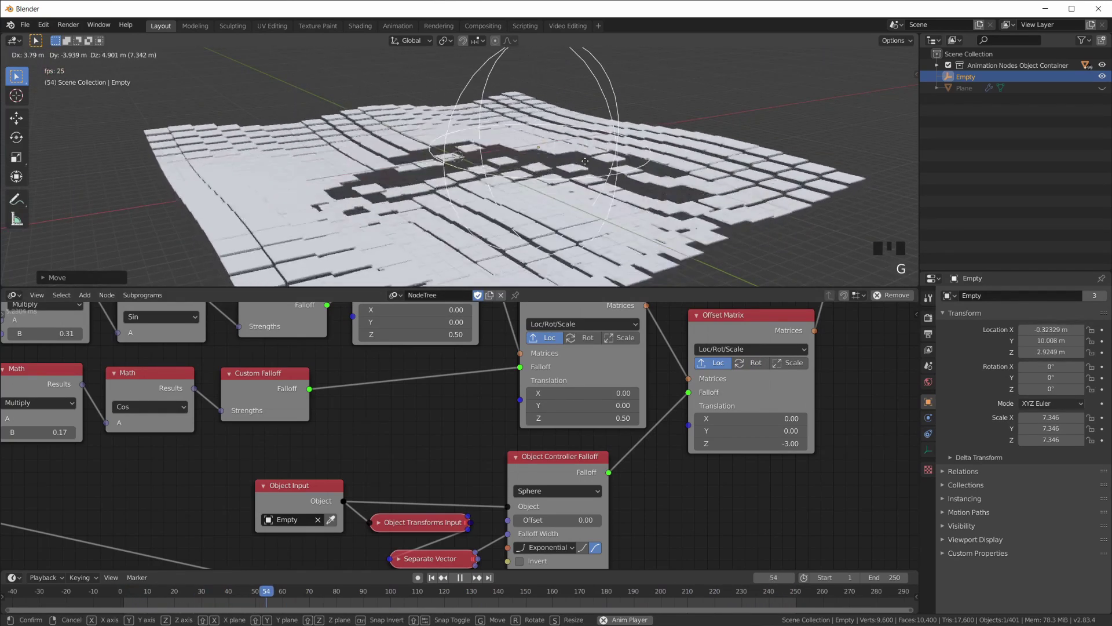
{"action": "left_click", "coordinate": [577, 174]}
{"action": "middle_click_drag", "start_coordinate": [576, 174], "coordinate": [570, 190]}
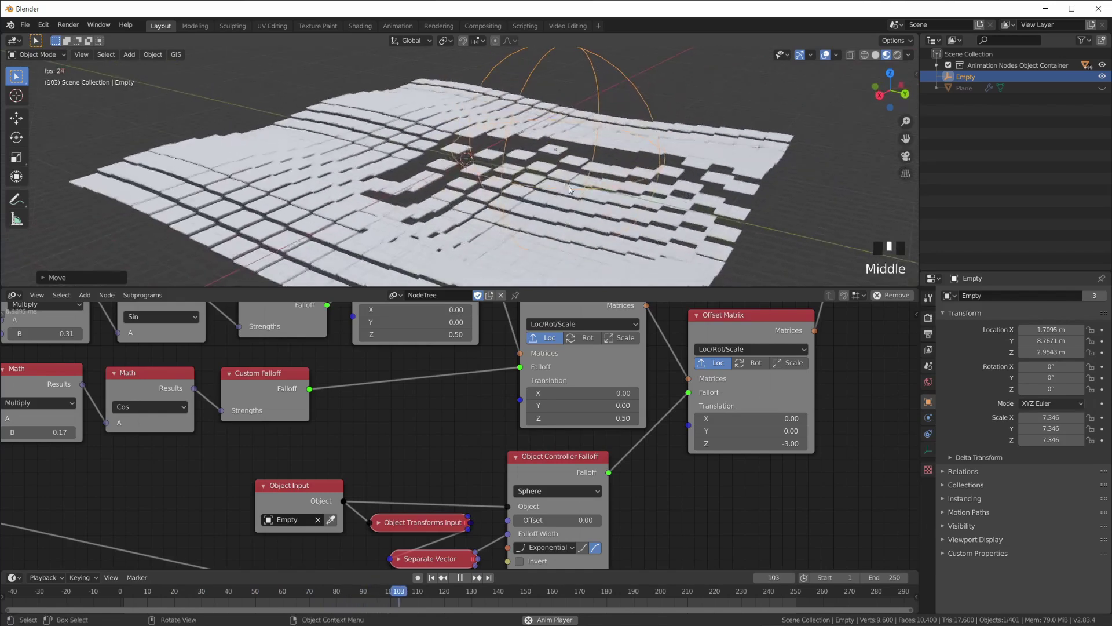
{"action": "key", "text": "g"}
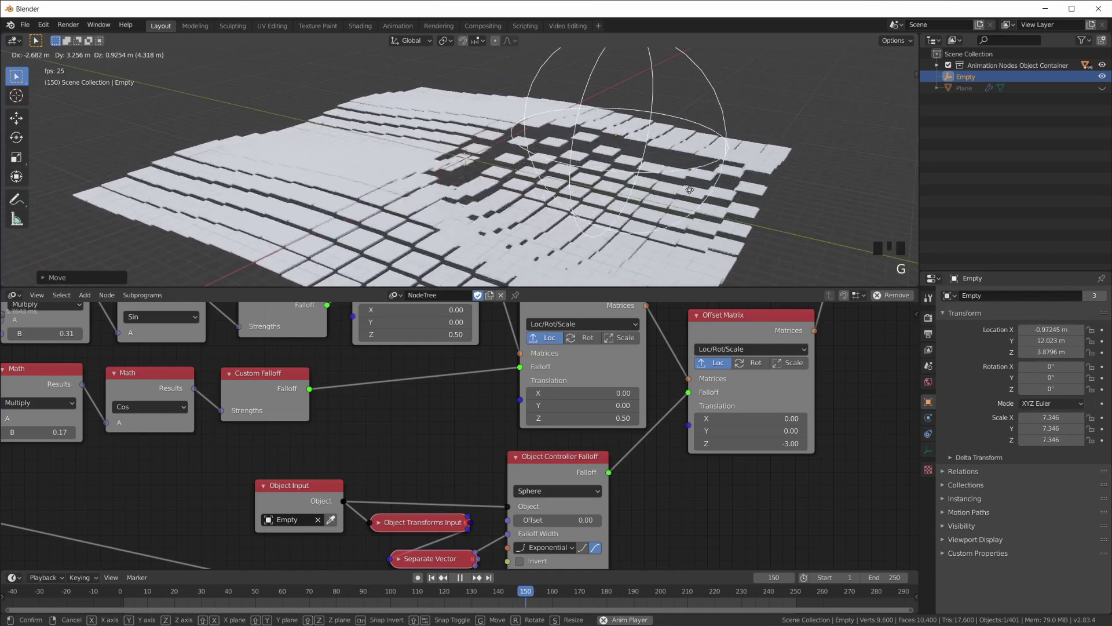
{"action": "left_click", "coordinate": [564, 175]}
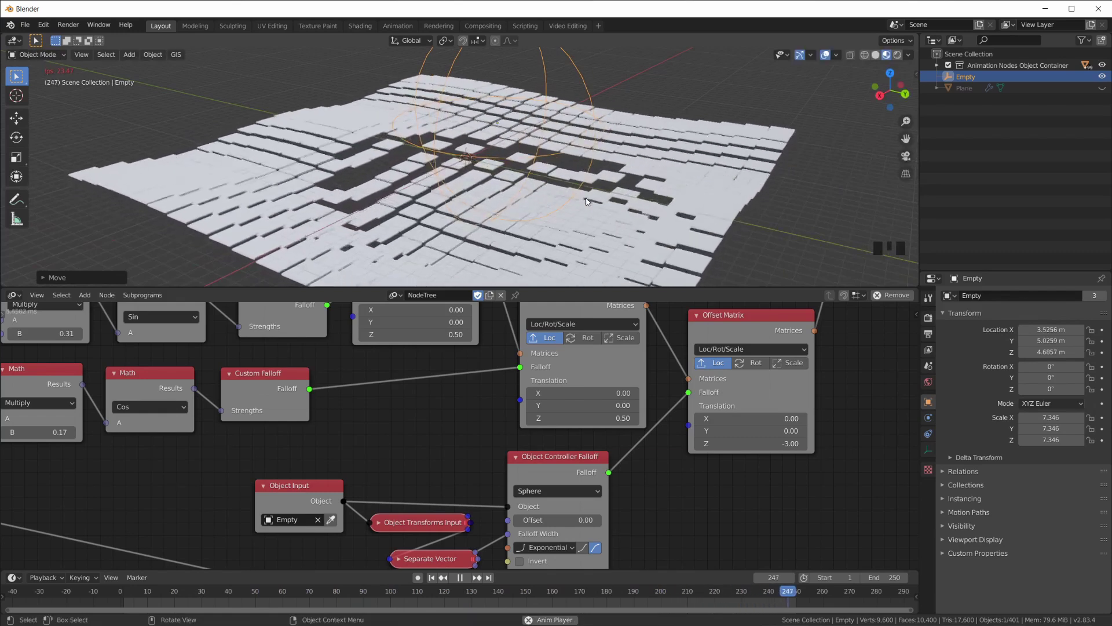
{"action": "key", "text": "space"}
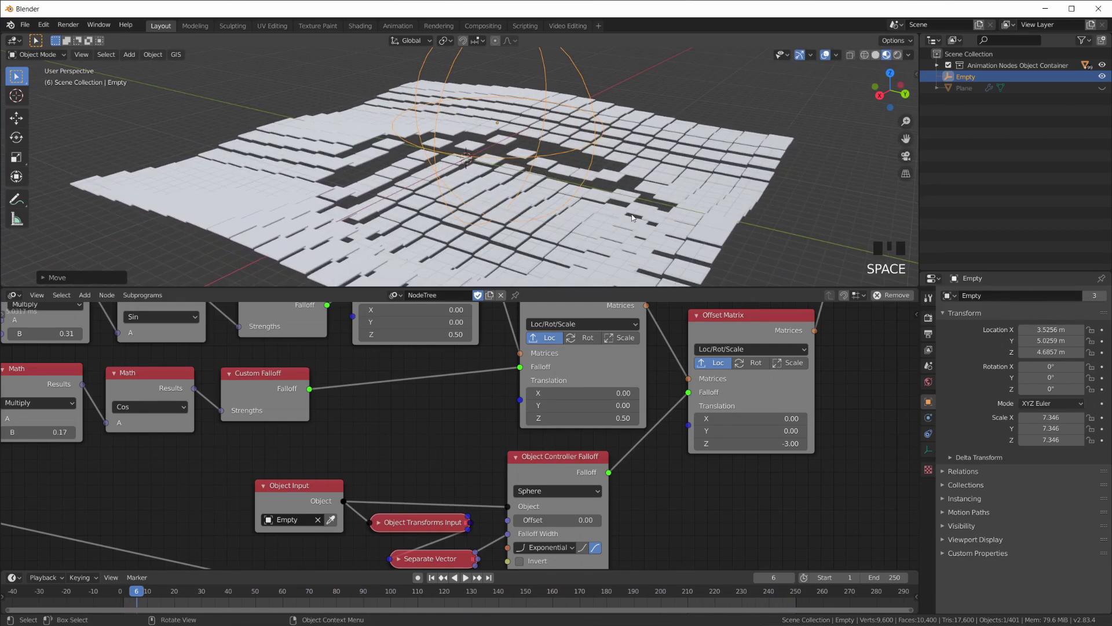